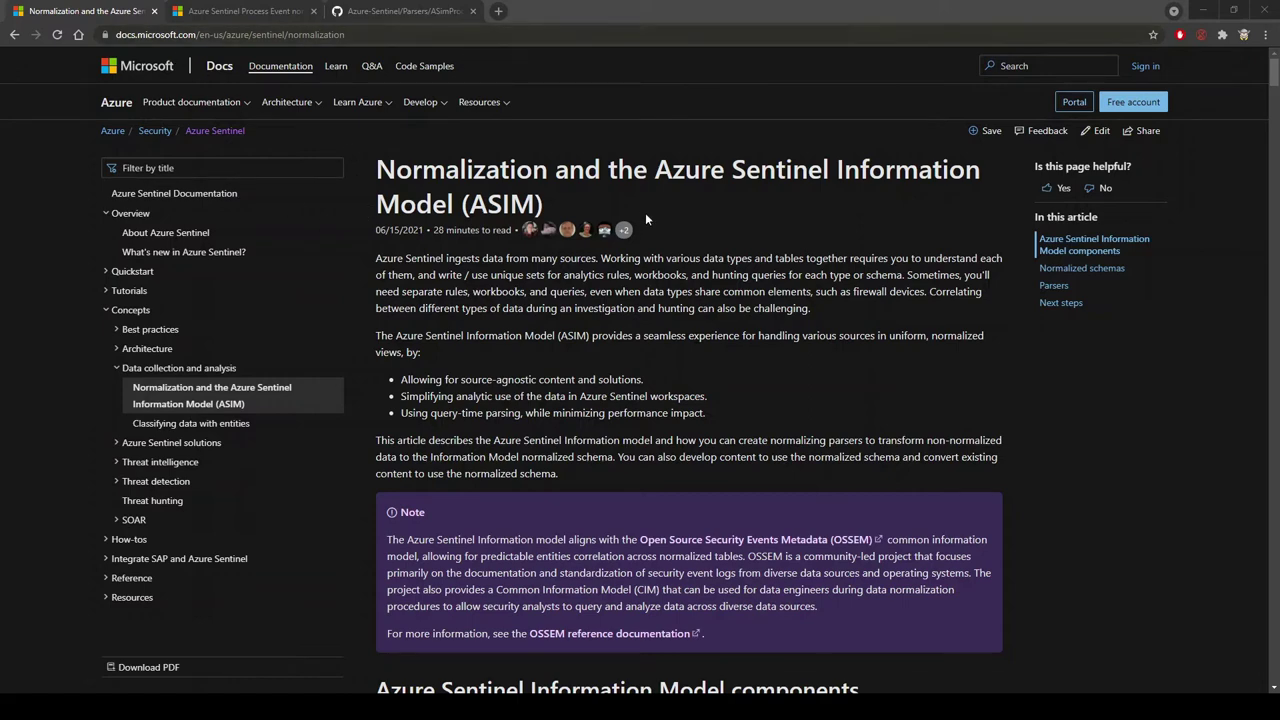
Switch to the Process Event normalization schema page and scroll to its built-in parsers list.
{"action": "scroll", "coordinate": [640, 370], "scroll_direction": "down", "scroll_amount": 1}
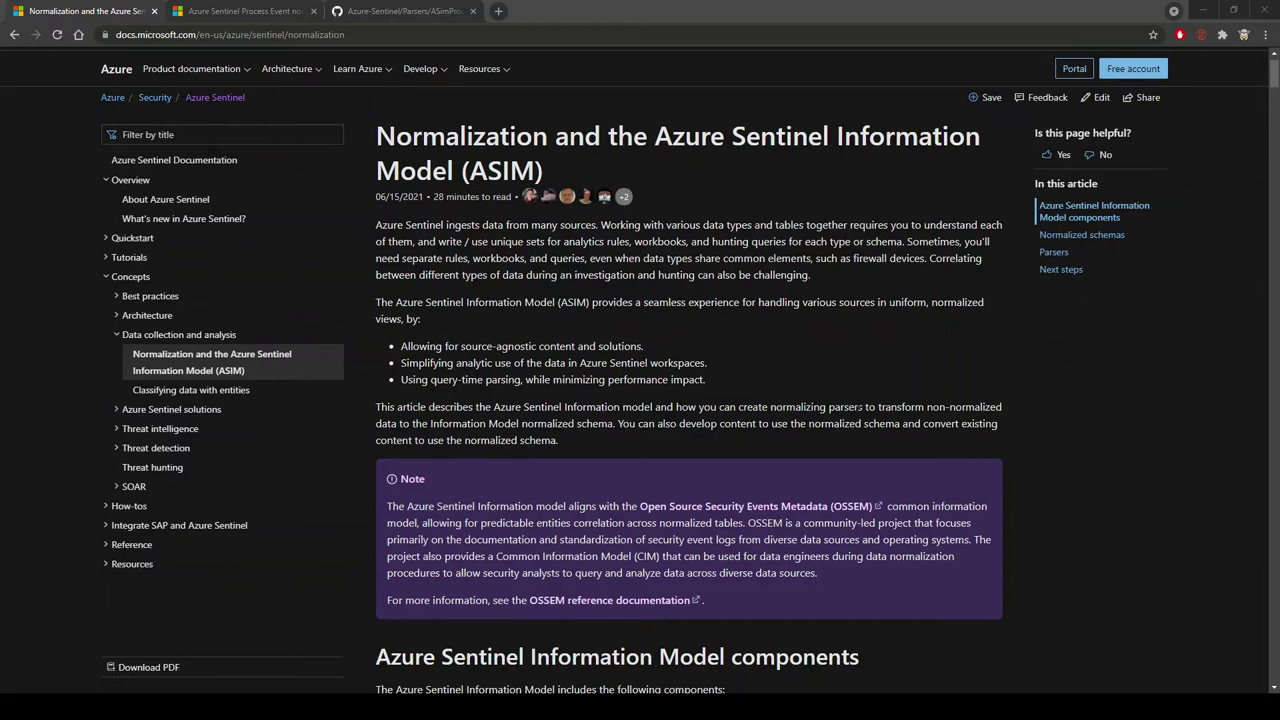
{"action": "scroll", "coordinate": [836, 386], "scroll_direction": "down", "scroll_amount": 2}
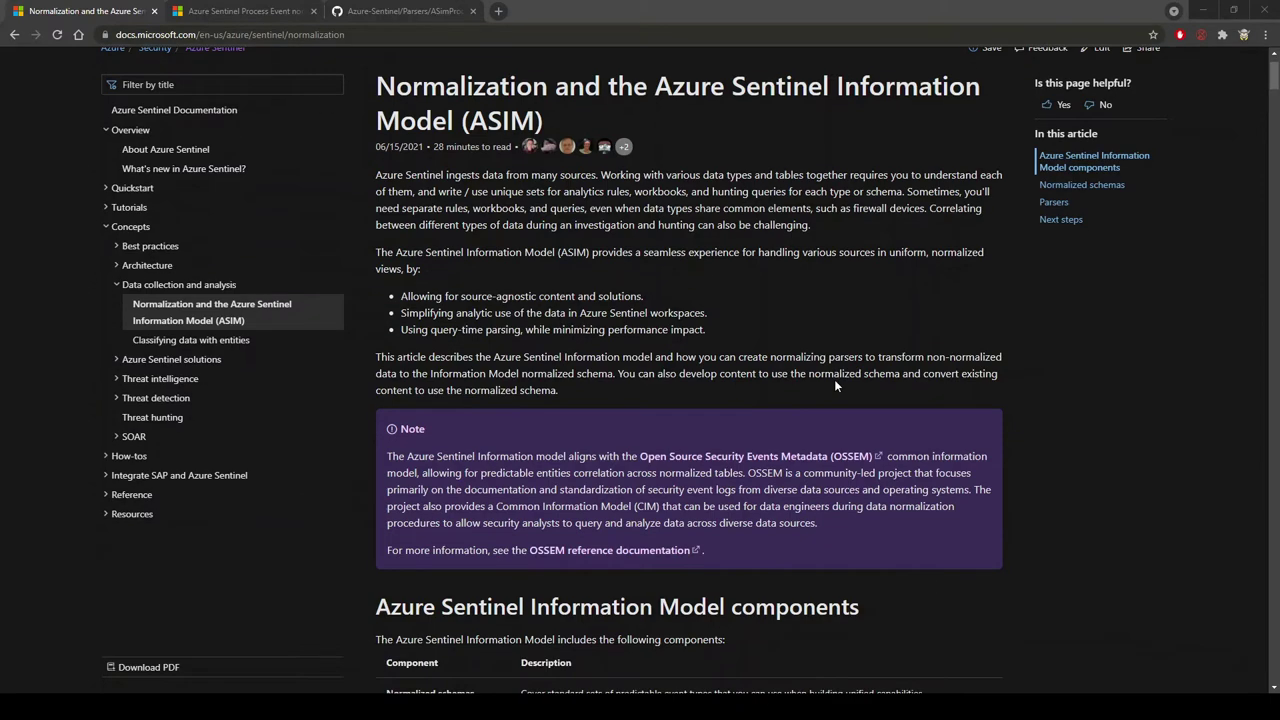
{"action": "scroll", "coordinate": [838, 384], "scroll_direction": "down", "scroll_amount": 3}
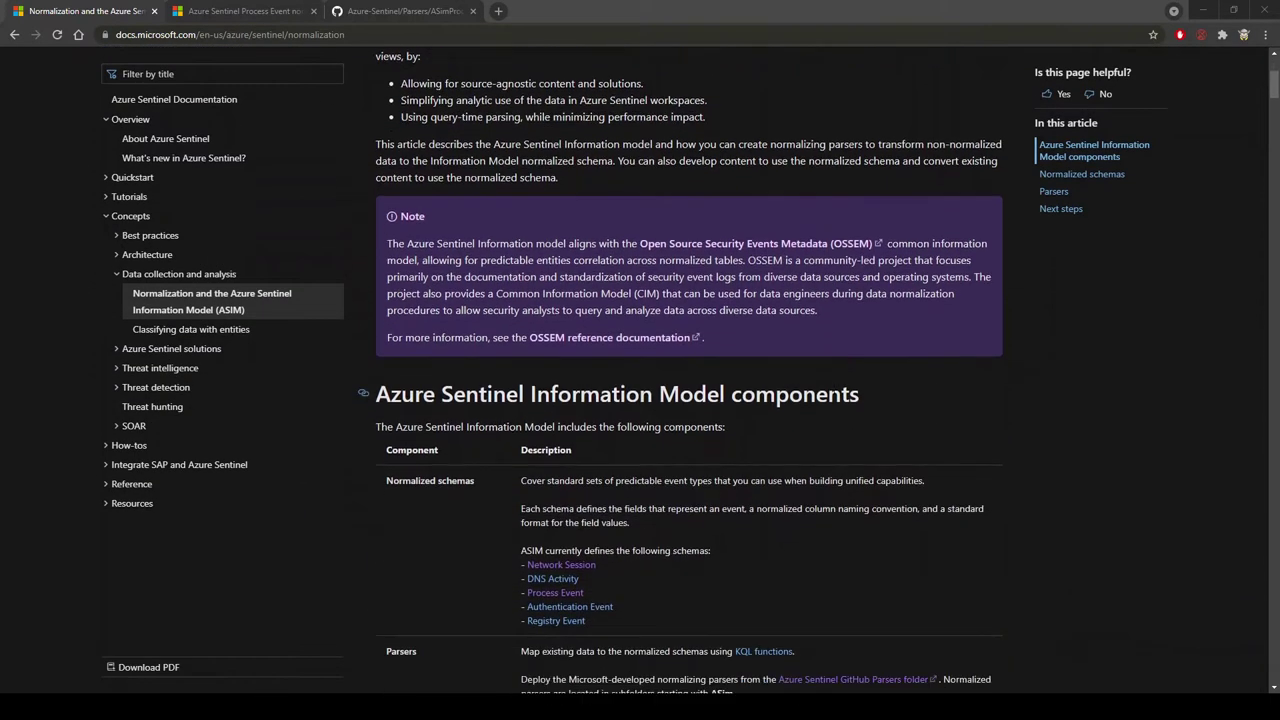
{"action": "scroll", "coordinate": [780, 387], "scroll_direction": "down", "scroll_amount": 1}
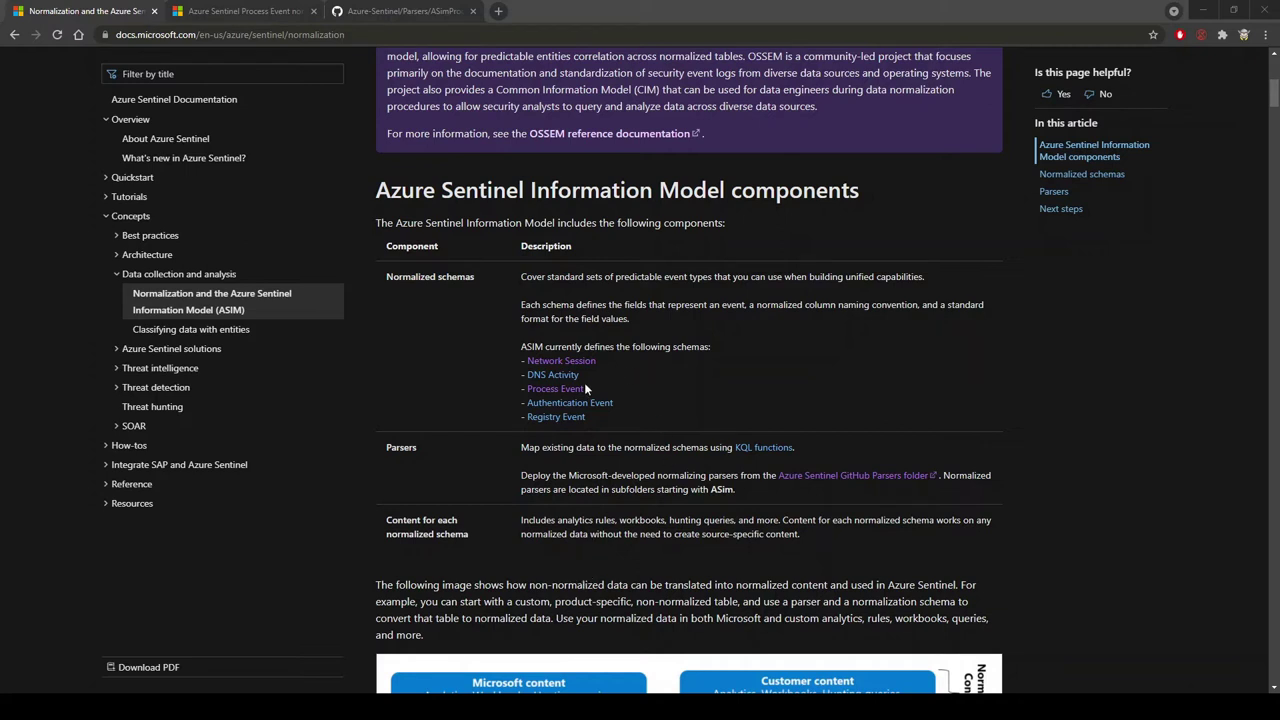
{"action": "left_click", "coordinate": [257, 6]}
{"action": "scroll", "coordinate": [629, 330], "scroll_direction": "up", "scroll_amount": 3}
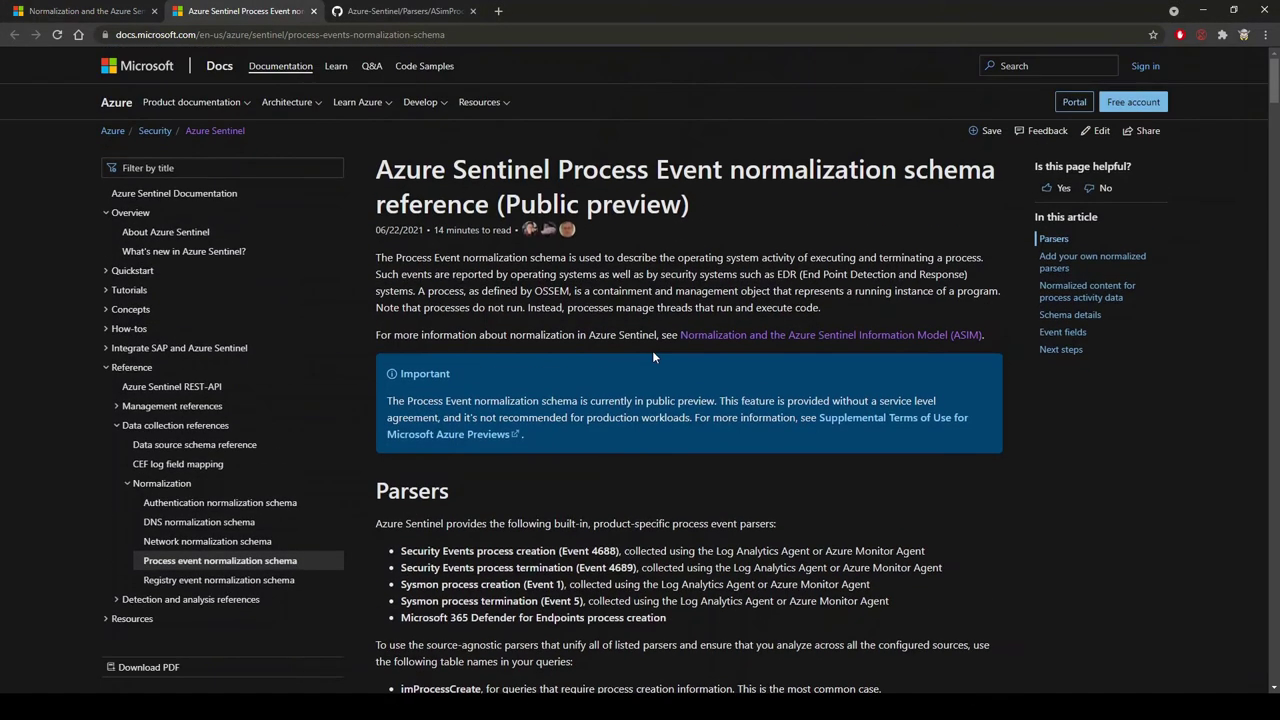
{"action": "scroll", "coordinate": [822, 339], "scroll_direction": "down", "scroll_amount": 1}
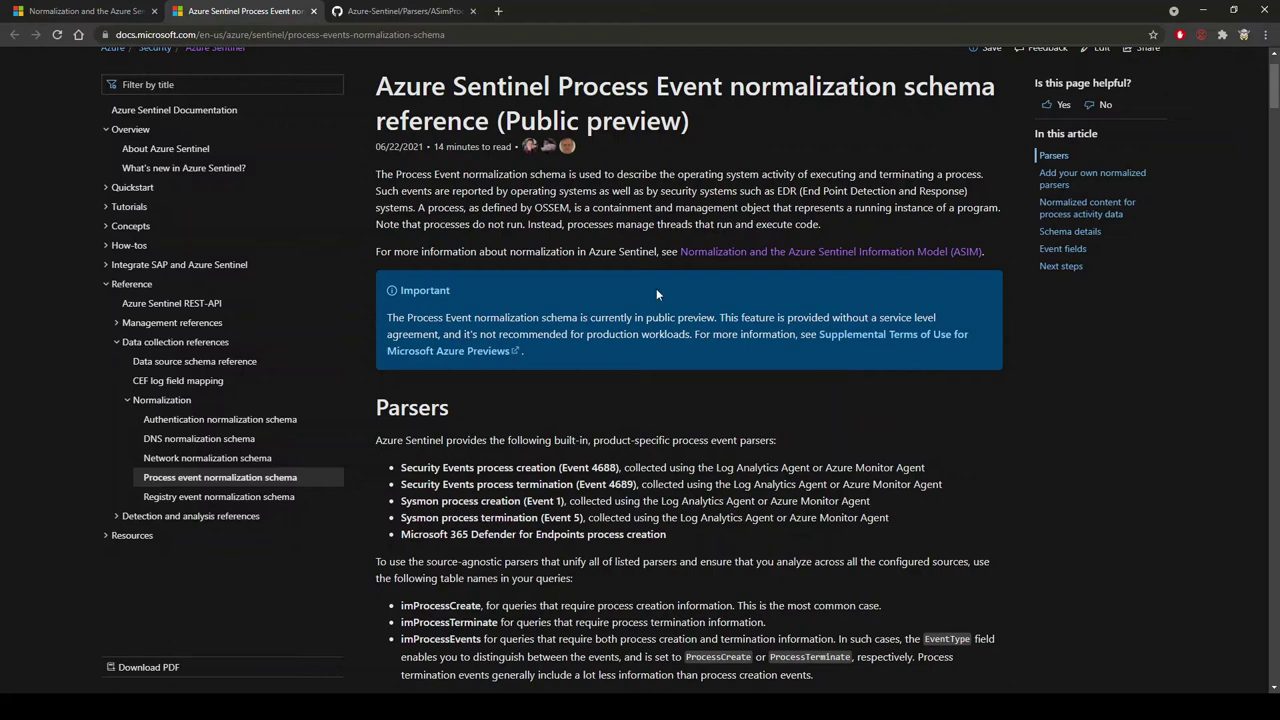
{"action": "scroll", "coordinate": [640, 355], "scroll_direction": "down", "scroll_amount": 3}
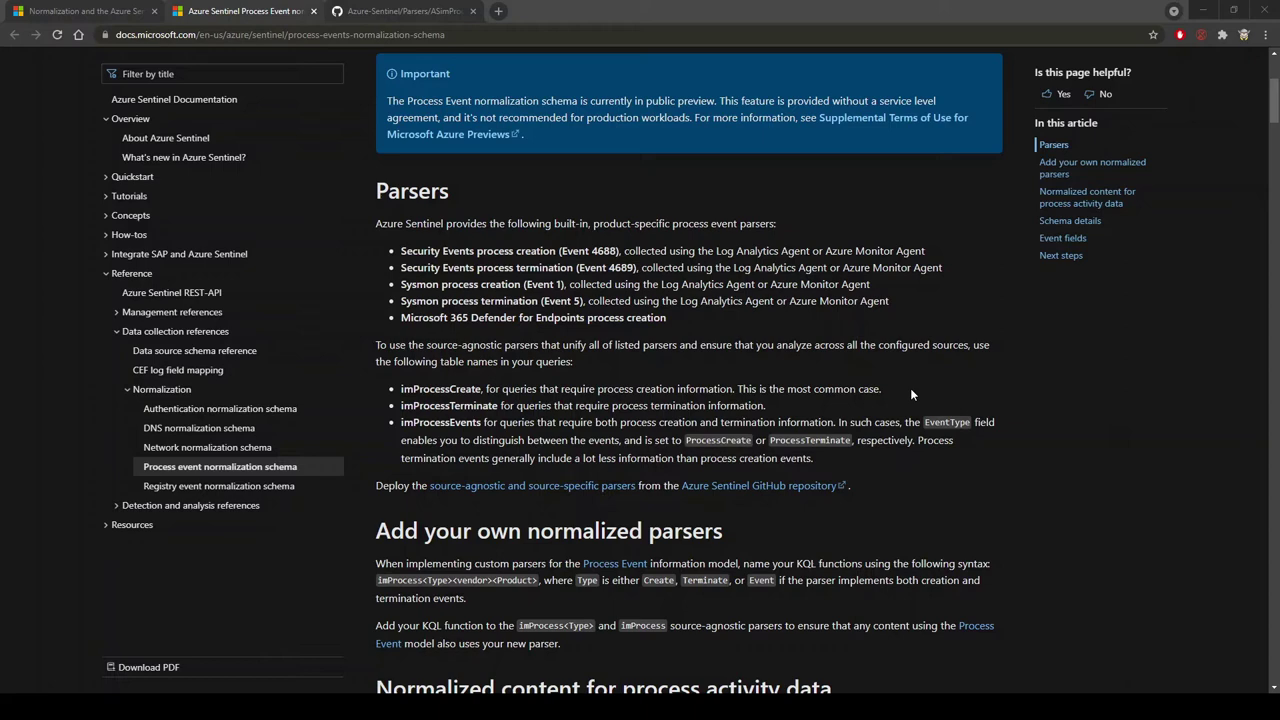
From the ASIM normalization article, follow the GitHub Parsers folder link into ASimProcess.
{"action": "left_click", "coordinate": [97, 12]}
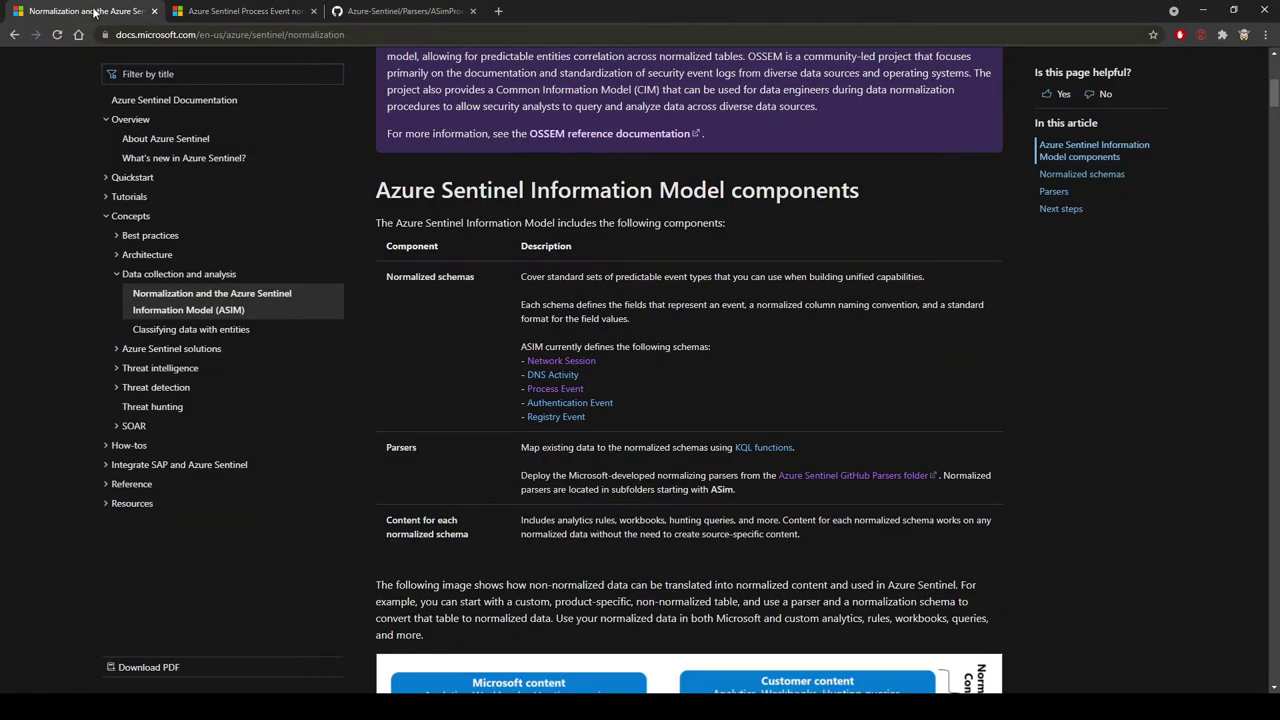
{"action": "left_click", "coordinate": [830, 476]}
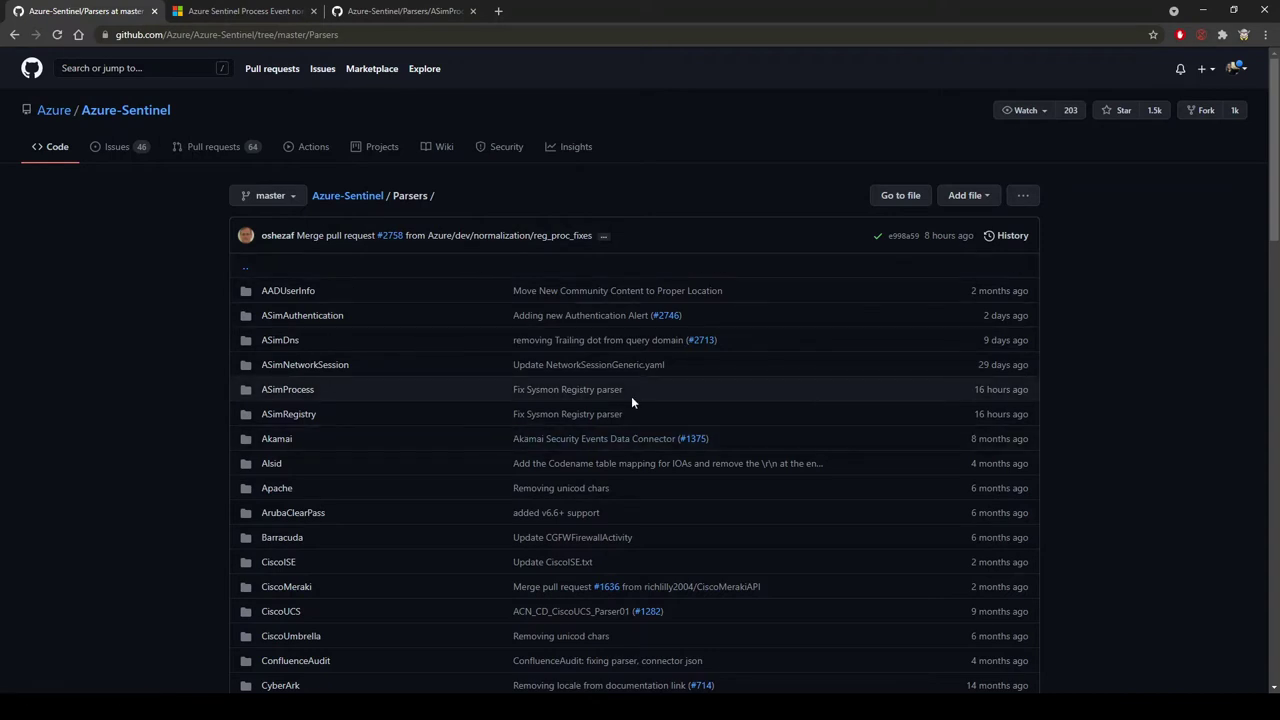
{"action": "left_click", "coordinate": [307, 394]}
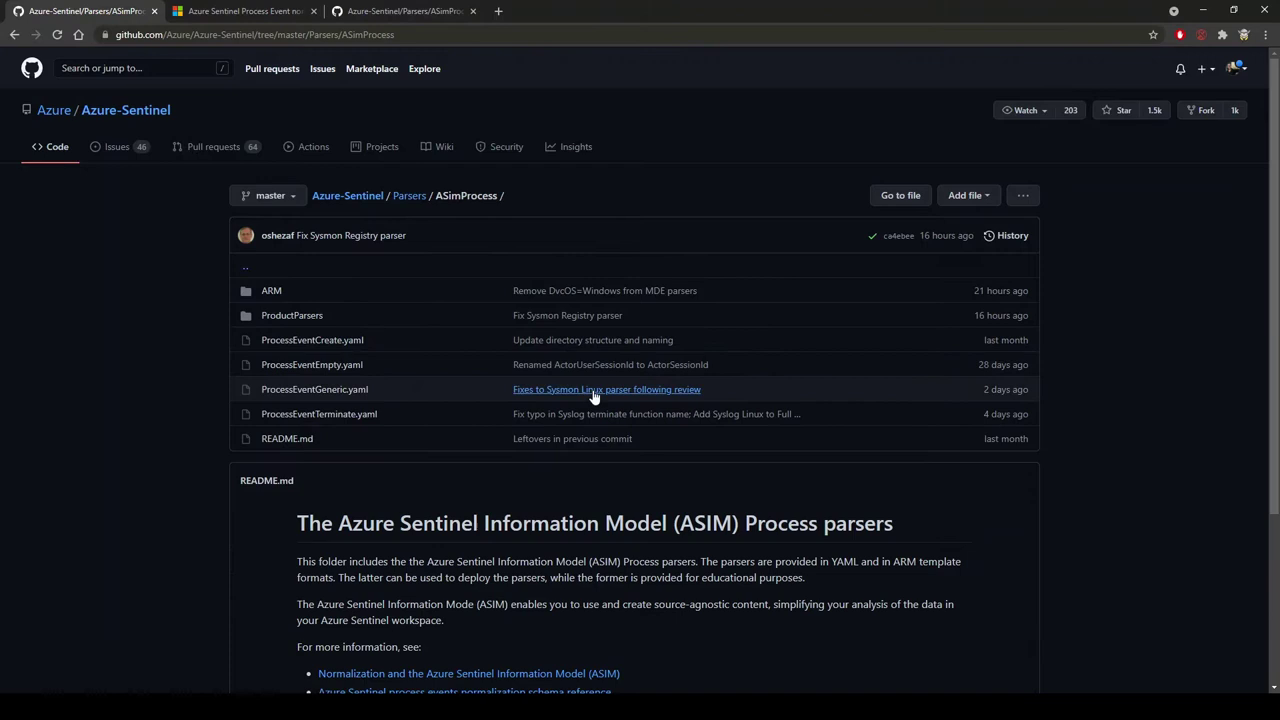
{"action": "scroll", "coordinate": [591, 400], "scroll_direction": "down", "scroll_amount": 2}
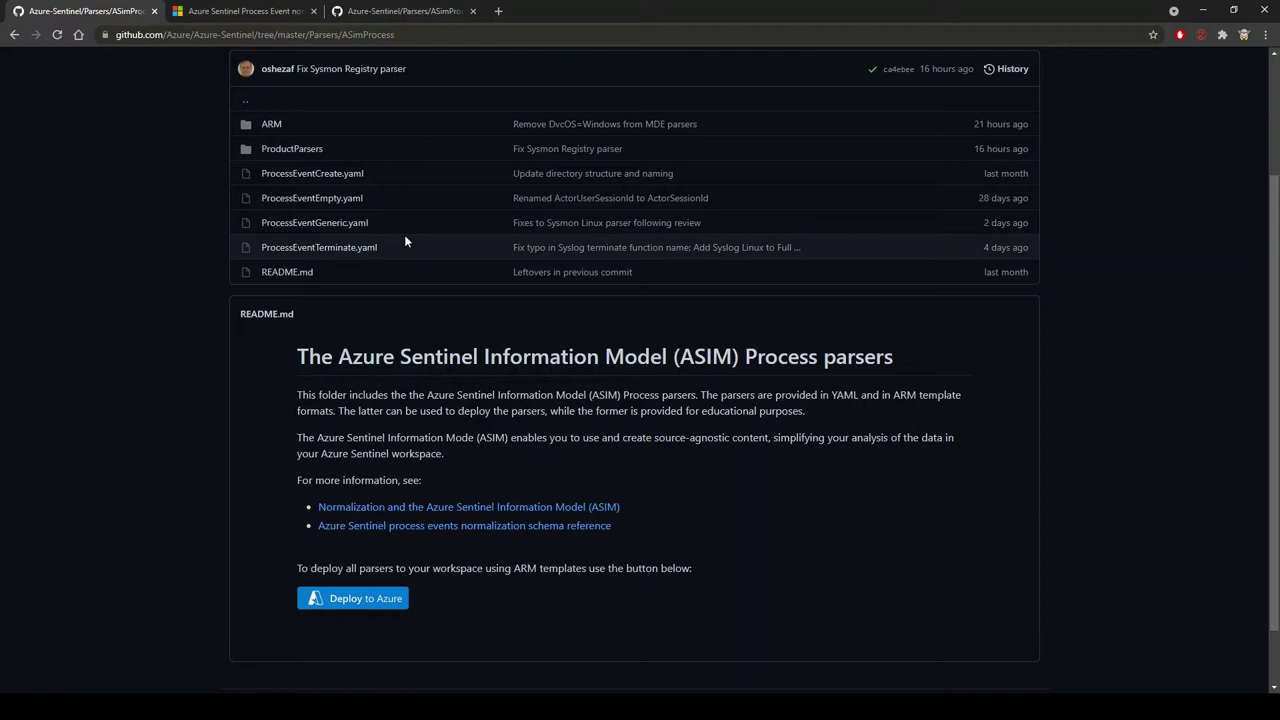
{"action": "left_click", "coordinate": [355, 181]}
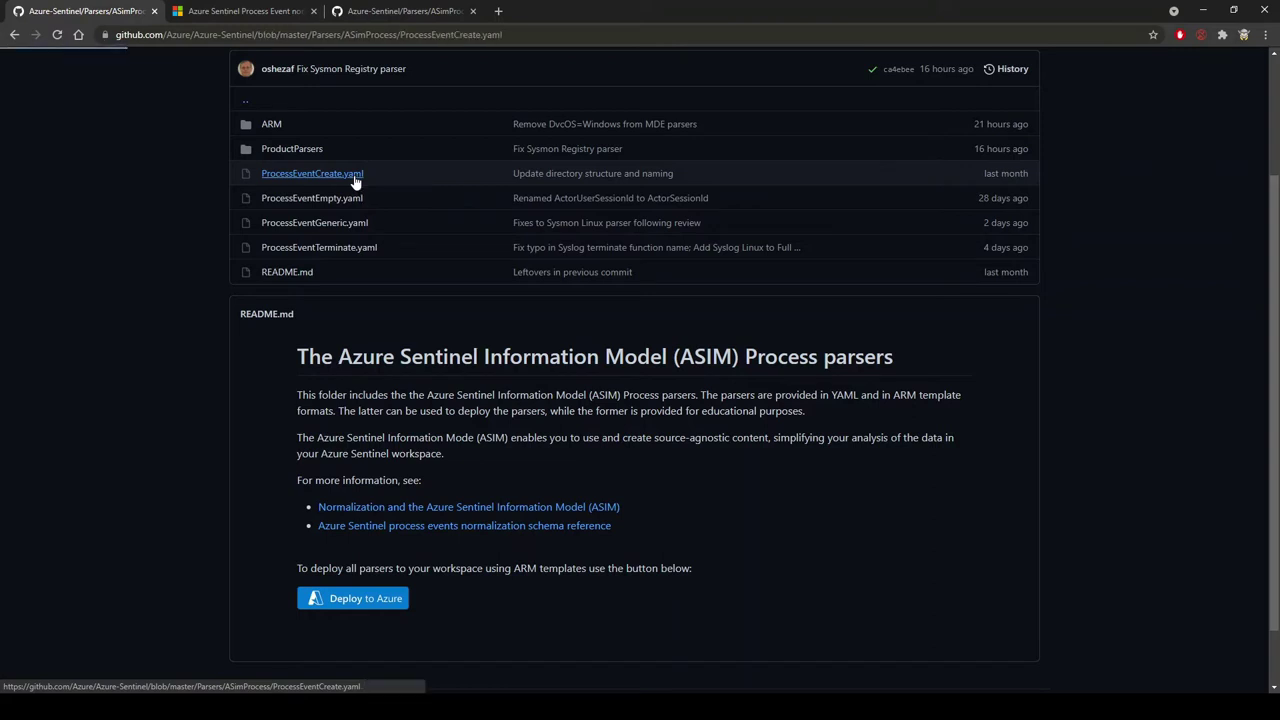
{"action": "scroll", "coordinate": [566, 527], "scroll_direction": "down", "scroll_amount": 1}
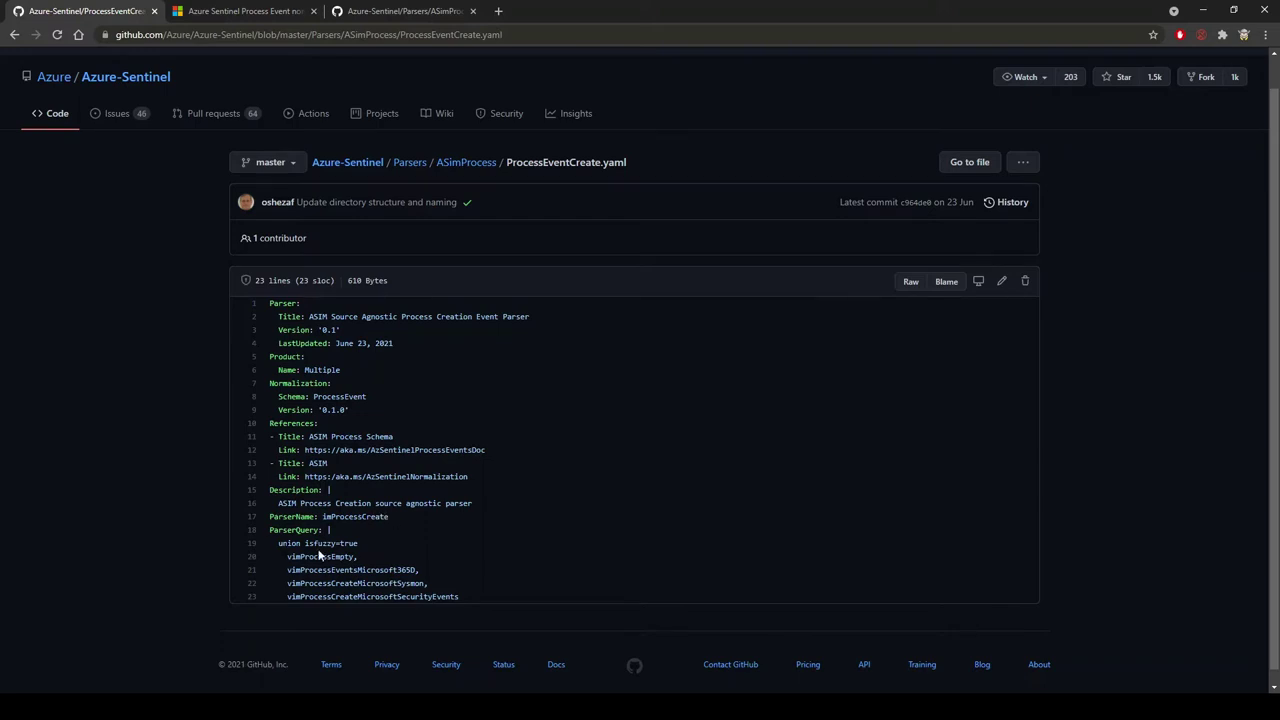
{"action": "left_click_drag", "start_coordinate": [458, 596], "coordinate": [288, 556]}
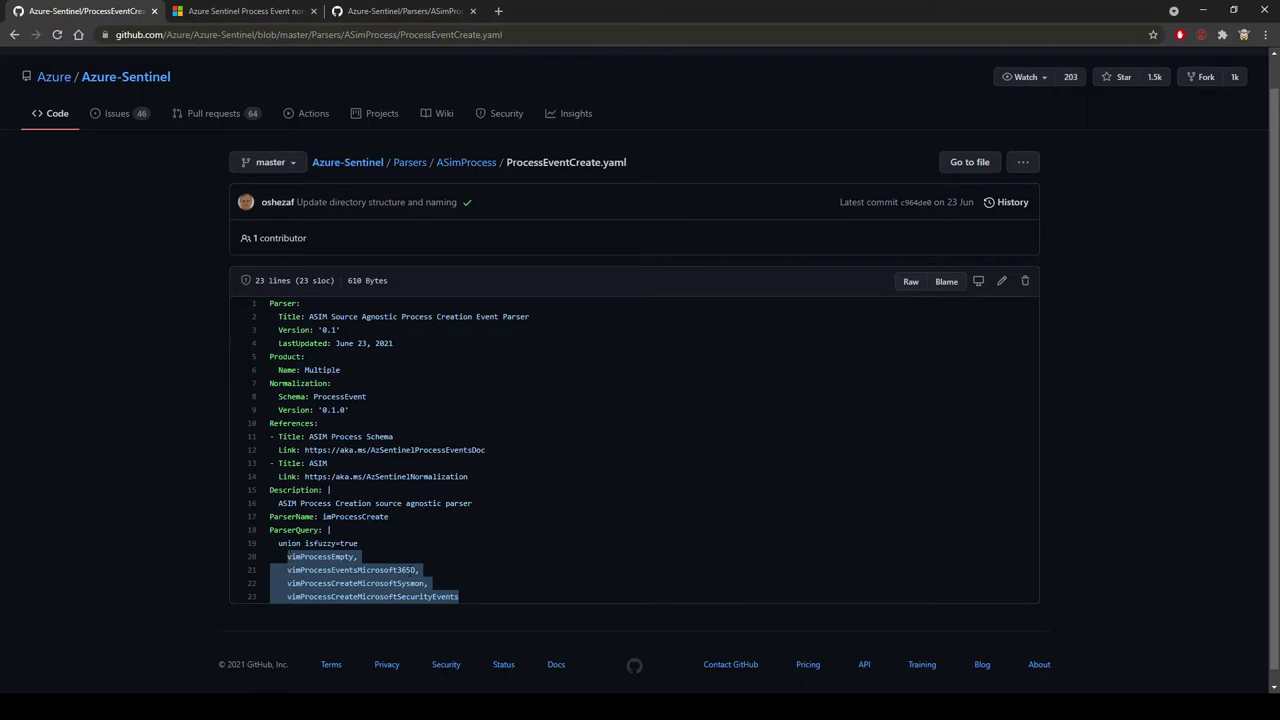
{"action": "left_click", "coordinate": [397, 605]}
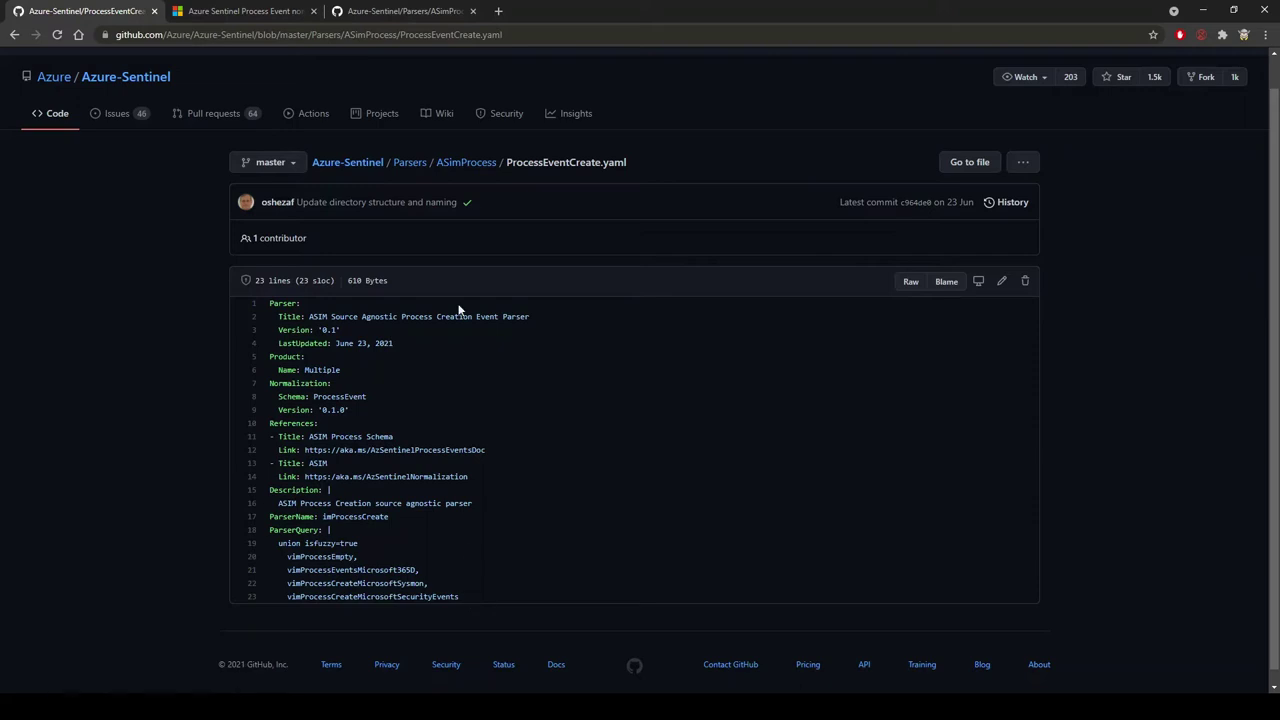
{"action": "left_click", "coordinate": [478, 163]}
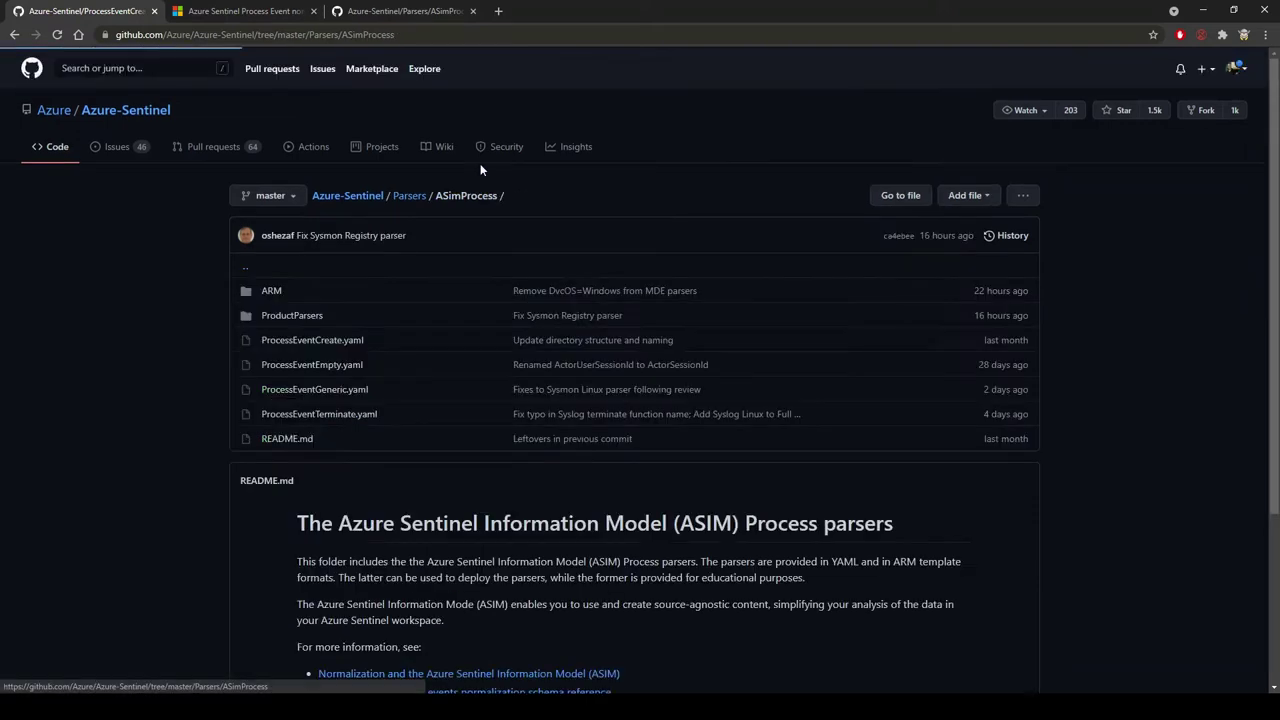
Open ProductParsers to list the six product-specific process event parser files.
{"action": "left_click", "coordinate": [318, 324]}
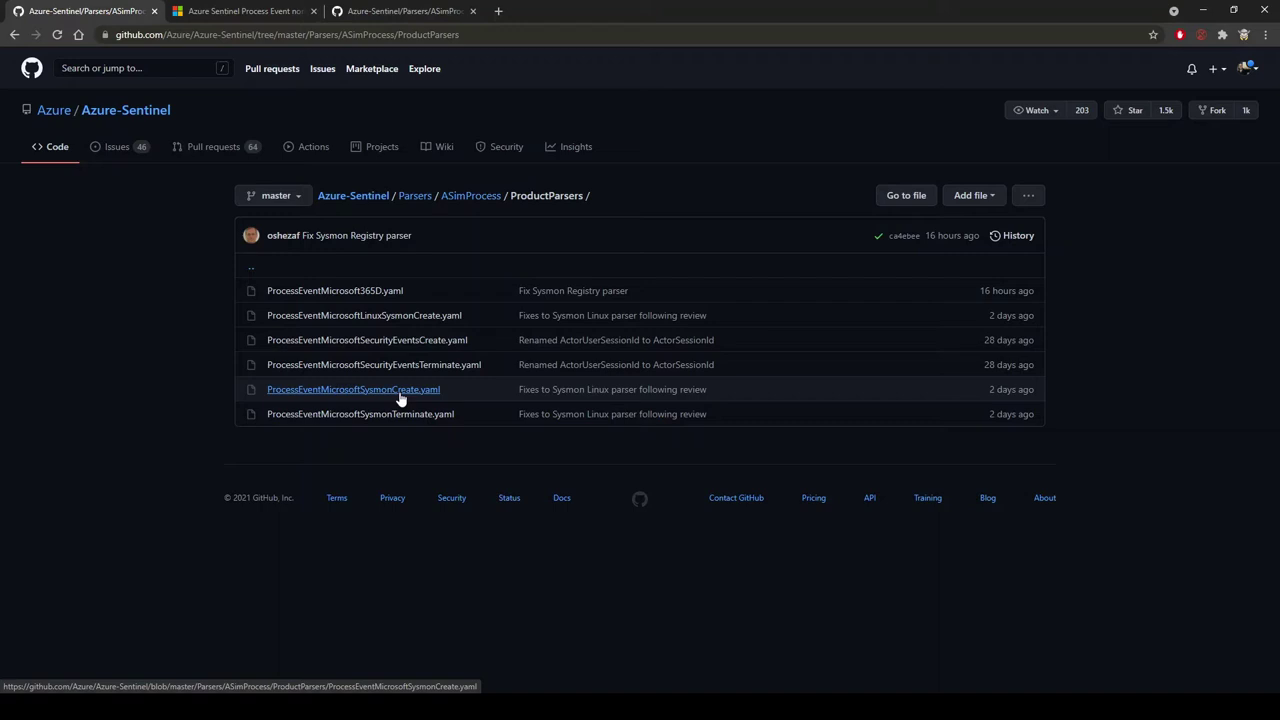
Open ProcessEventMicrosoftSysmonCreate.yaml and highlight the parser name vimProcessCreateMicrosoftSysmon on line 16.
{"action": "left_click", "coordinate": [400, 390]}
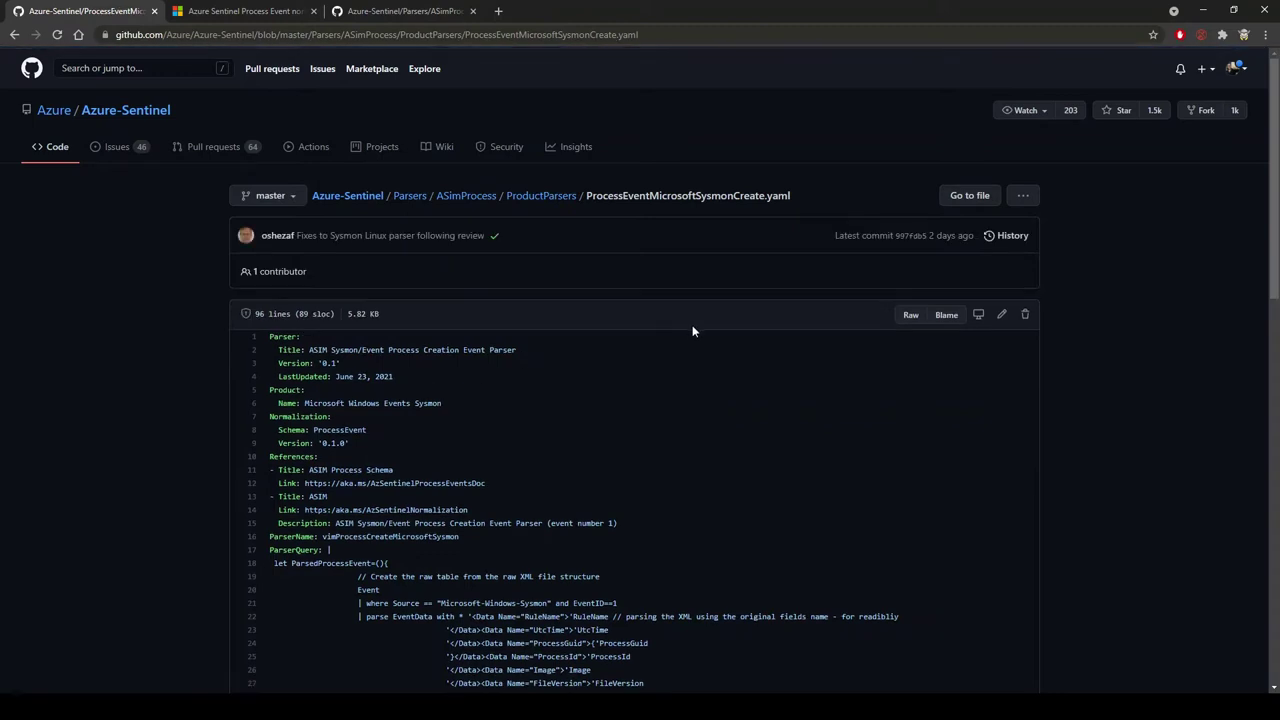
{"action": "scroll", "coordinate": [690, 335], "scroll_direction": "down", "scroll_amount": 1}
{"action": "scroll", "coordinate": [682, 345], "scroll_direction": "down", "scroll_amount": 1}
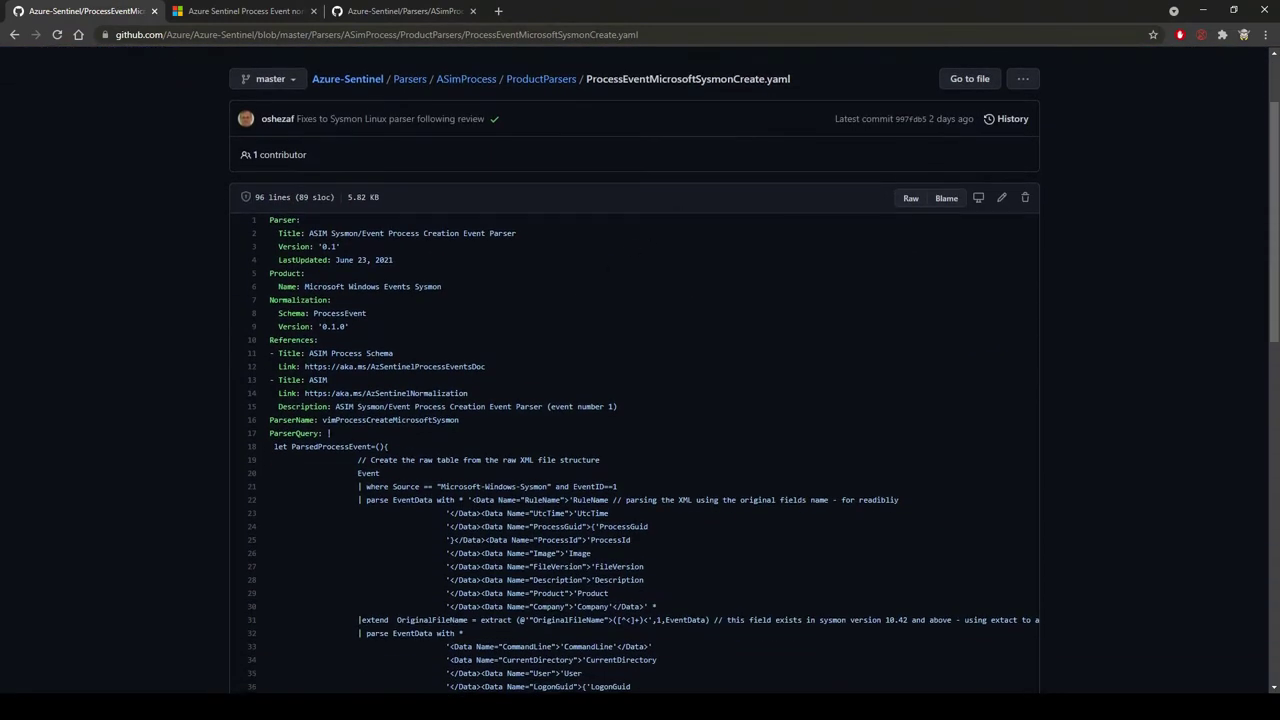
{"action": "left_click_drag", "start_coordinate": [322, 420], "coordinate": [459, 420]}
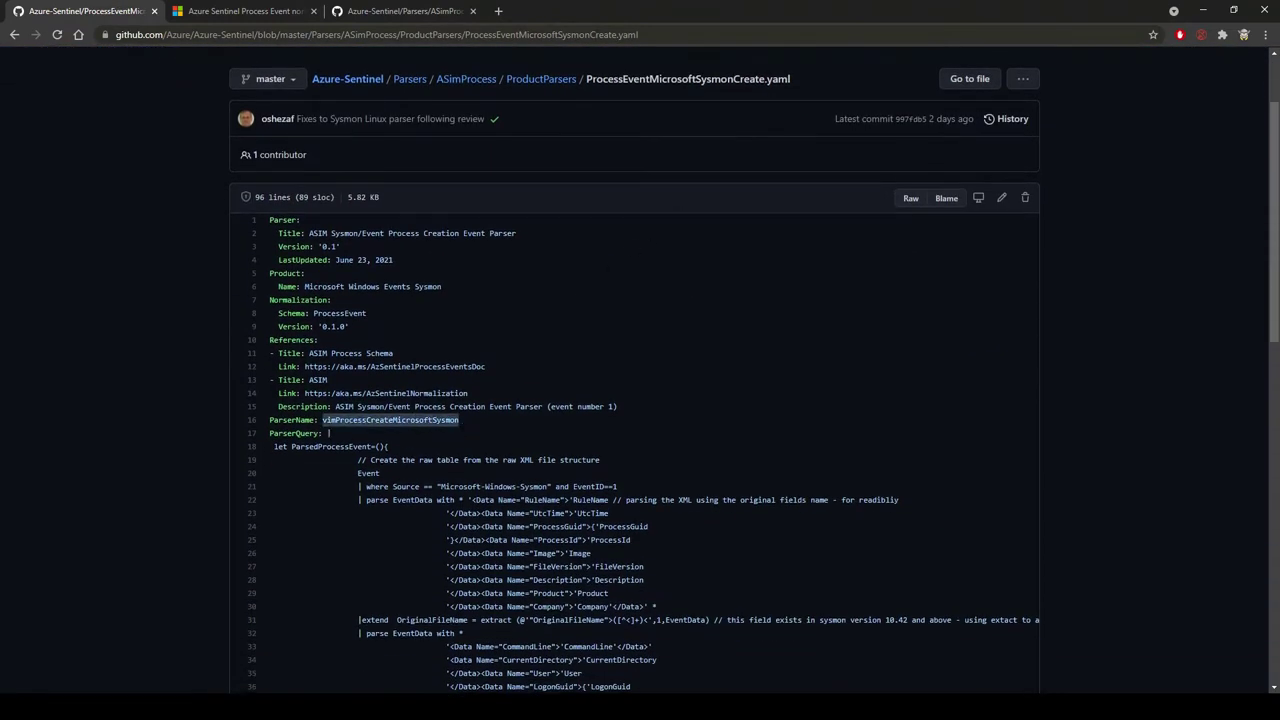
{"action": "scroll", "coordinate": [438, 445], "scroll_direction": "down", "scroll_amount": 3}
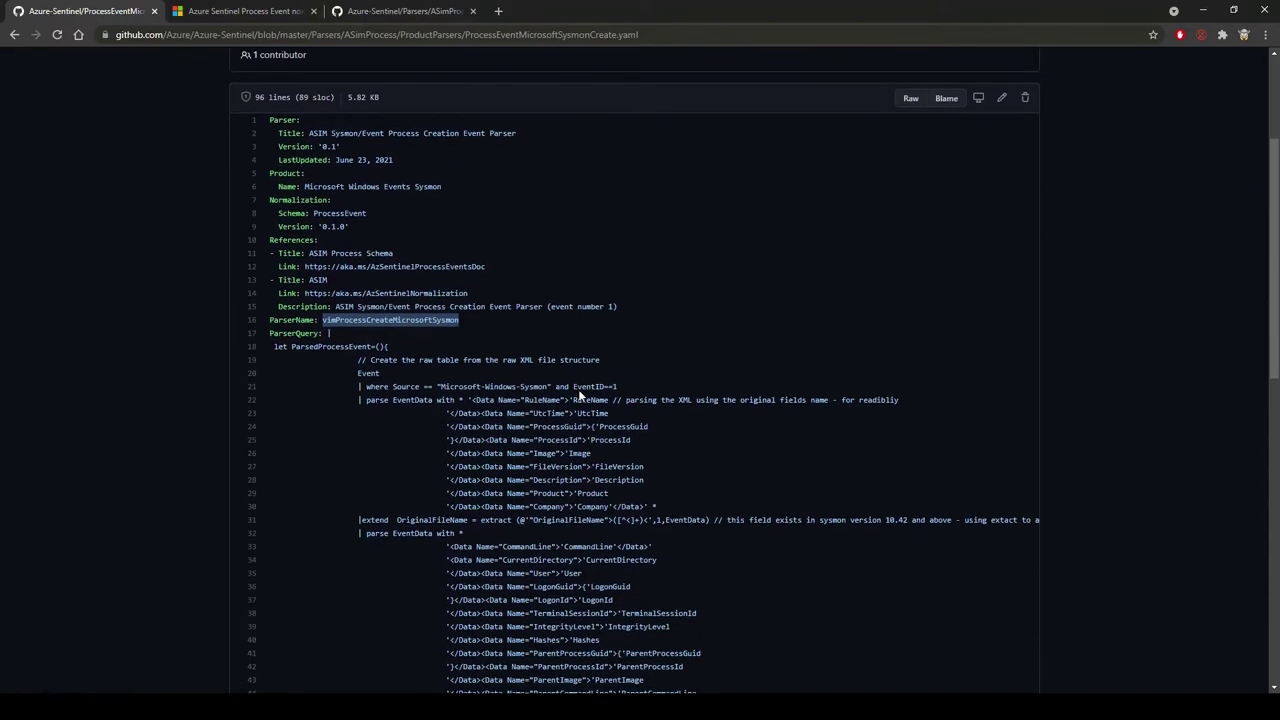
{"action": "left_click_drag", "start_coordinate": [281, 303], "coordinate": [708, 471]}
{"action": "left_click", "coordinate": [641, 458]}
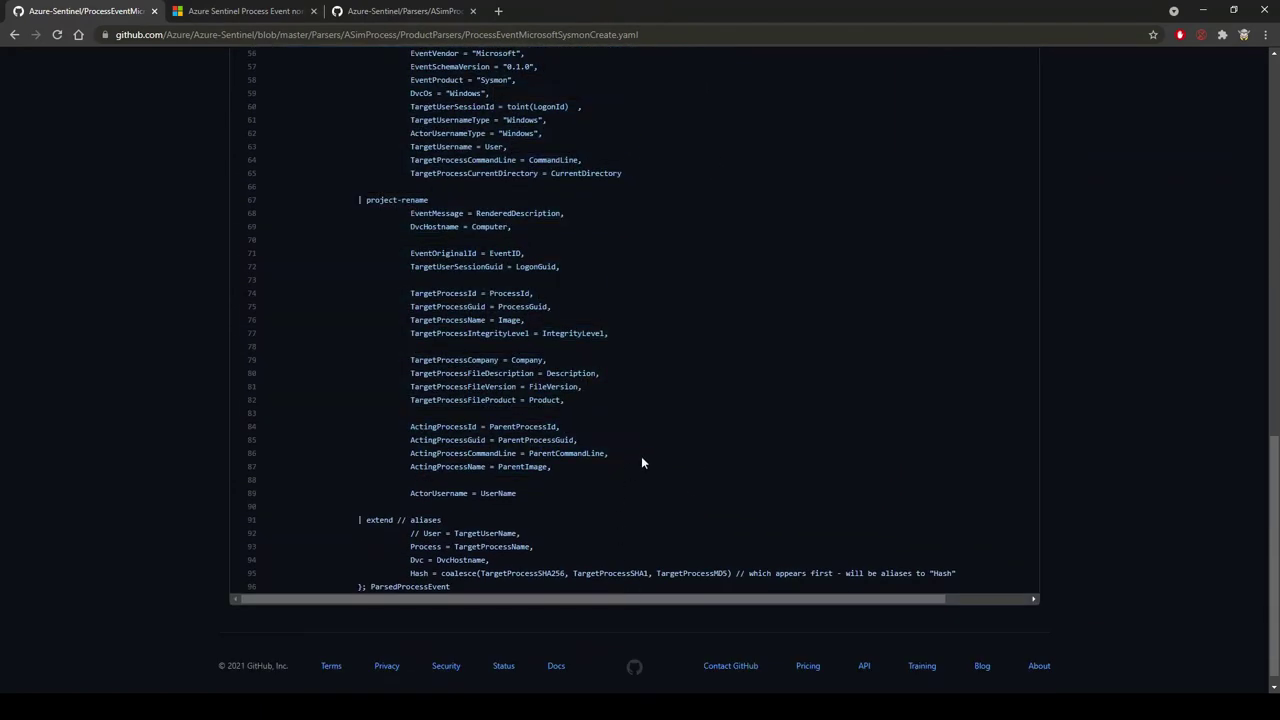
Select the line-16 parser name without its leading 'v', then return to ProductParsers.
{"action": "scroll", "coordinate": [641, 458], "scroll_direction": "up", "scroll_amount": 2}
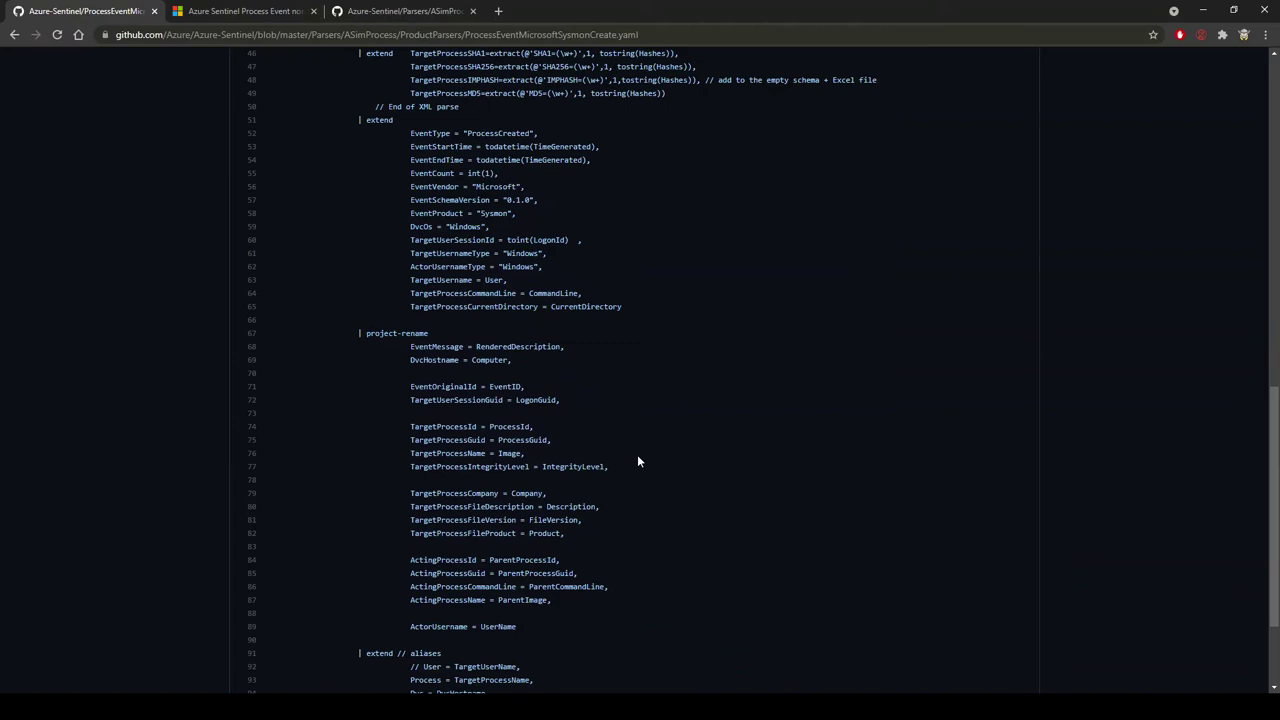
{"action": "scroll", "coordinate": [630, 458], "scroll_direction": "up", "scroll_amount": 3}
{"action": "scroll", "coordinate": [629, 389], "scroll_direction": "up", "scroll_amount": 1}
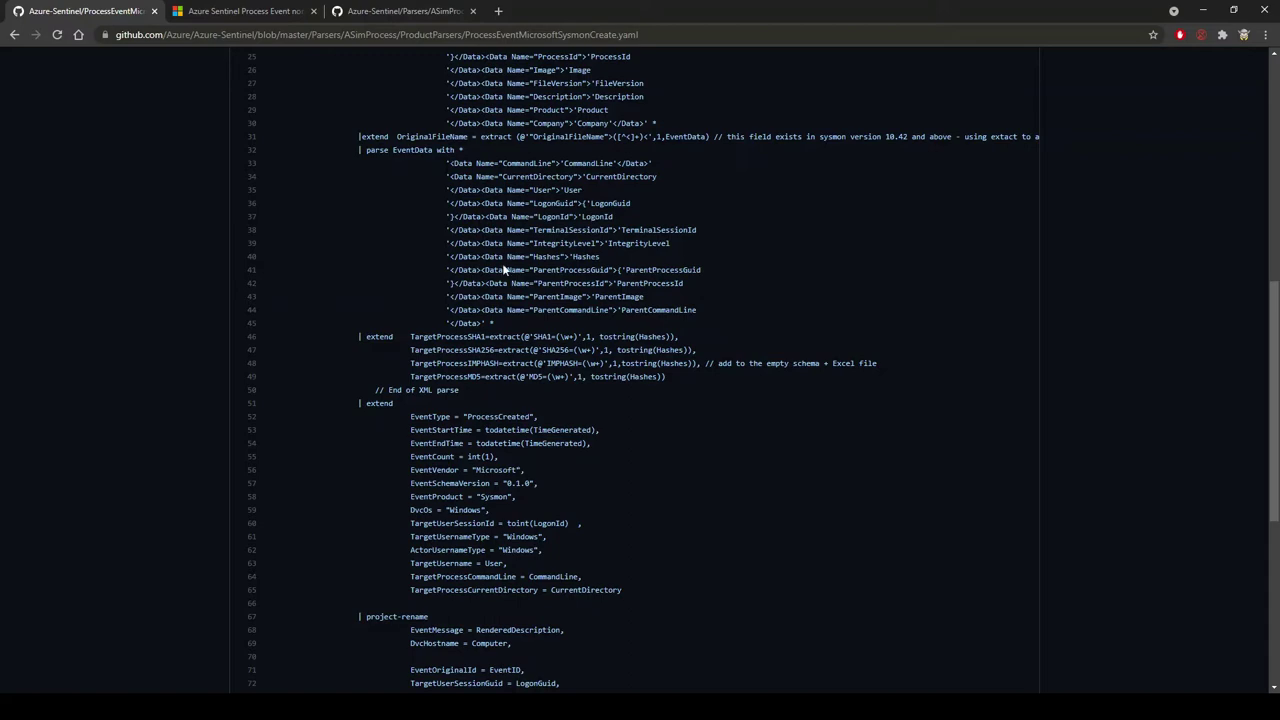
{"action": "scroll", "coordinate": [505, 275], "scroll_direction": "up", "scroll_amount": 2}
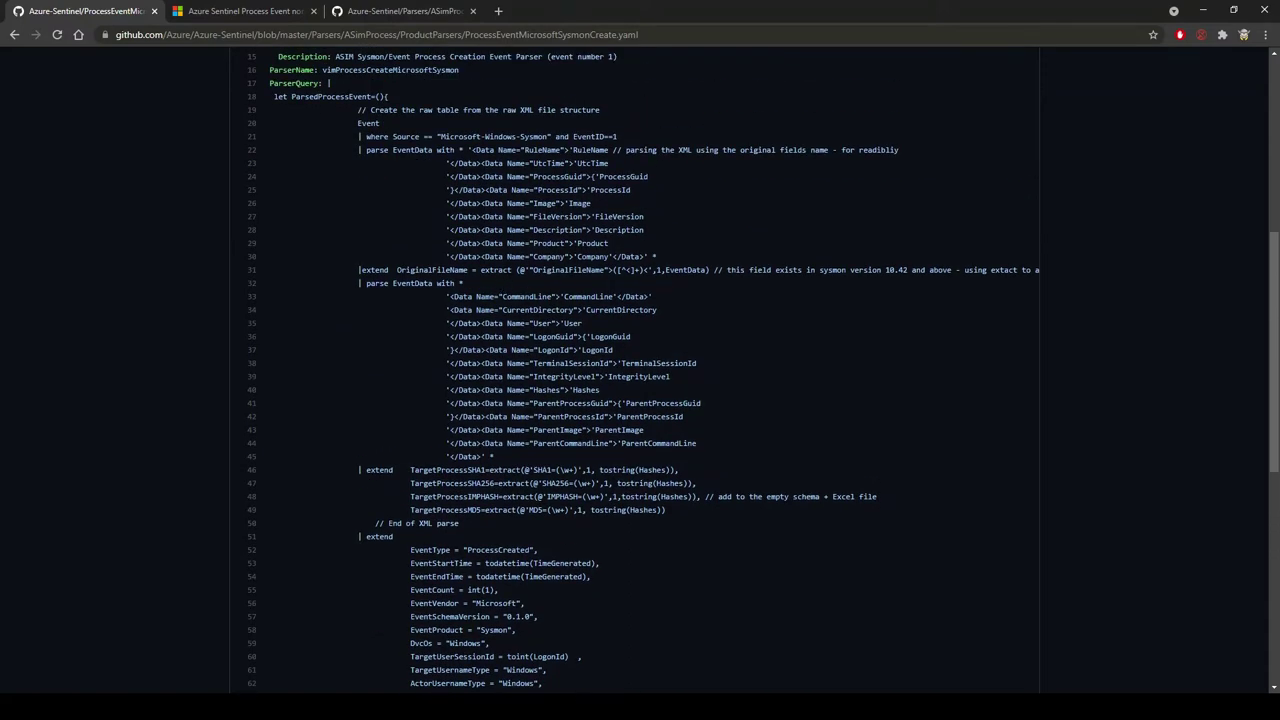
{"action": "scroll", "coordinate": [704, 432], "scroll_direction": "down", "scroll_amount": 1}
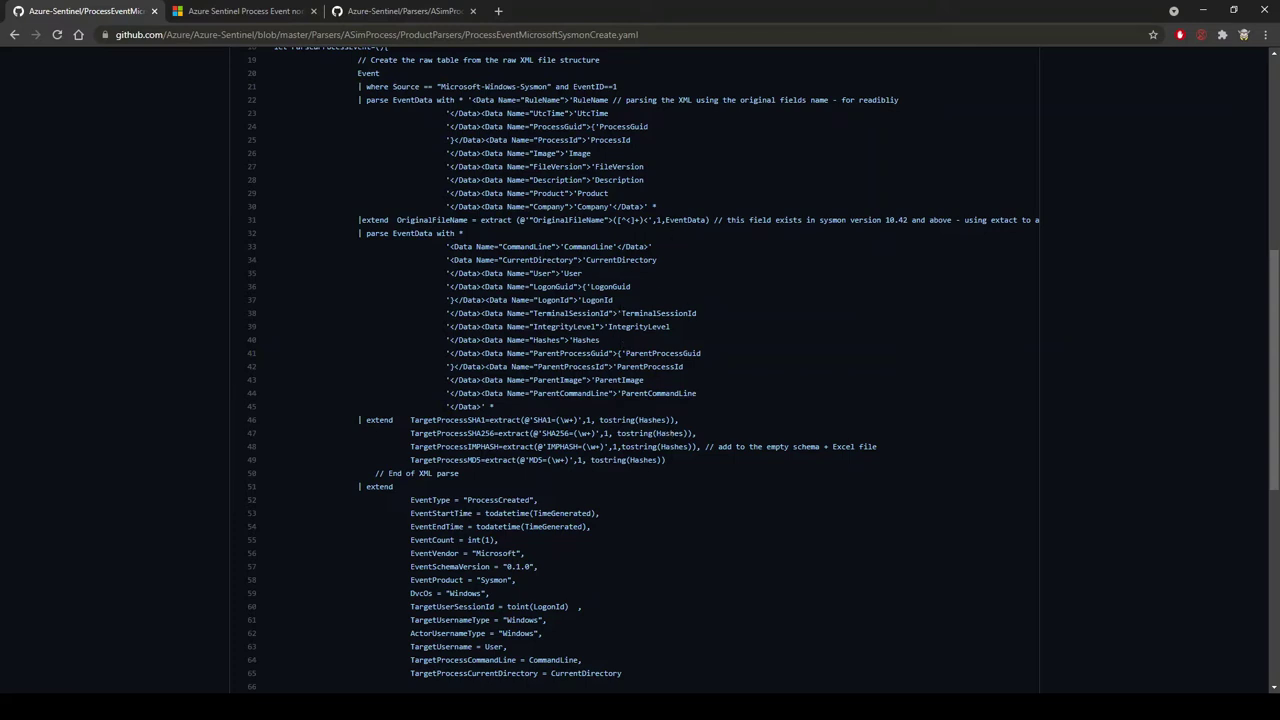
{"action": "scroll", "coordinate": [625, 421], "scroll_direction": "down", "scroll_amount": 3}
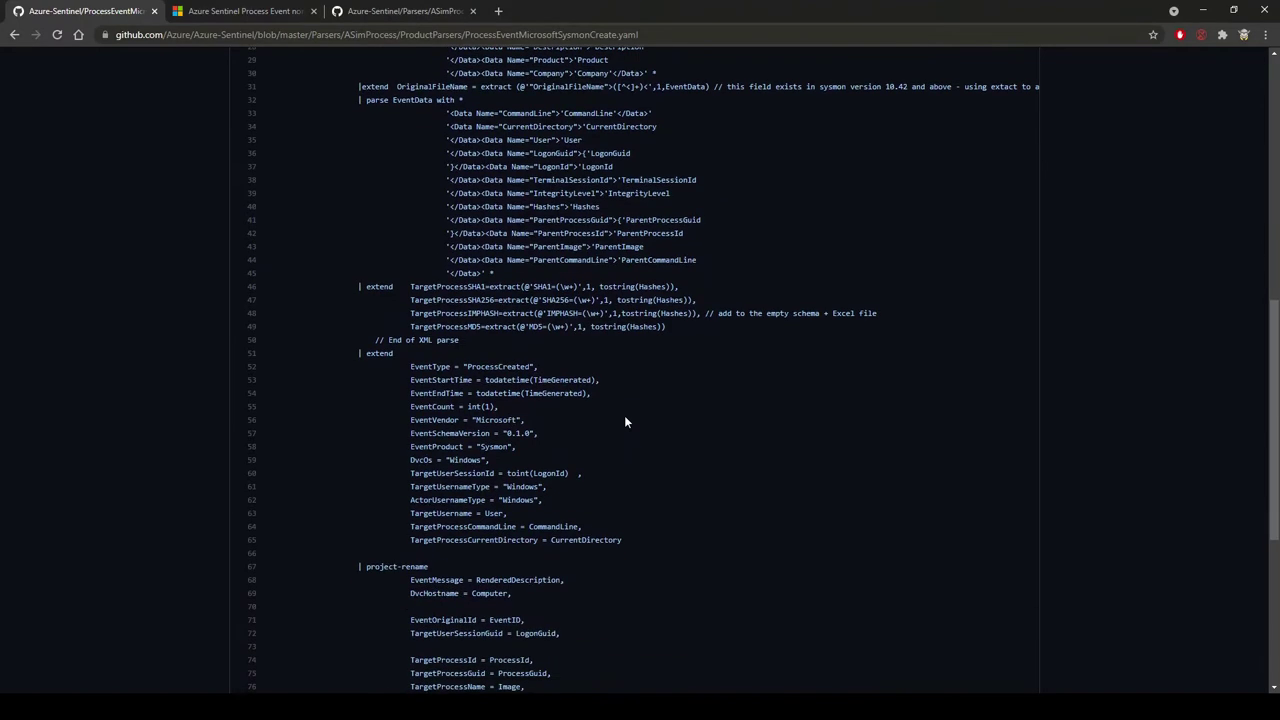
{"action": "scroll", "coordinate": [625, 421], "scroll_direction": "down", "scroll_amount": 2}
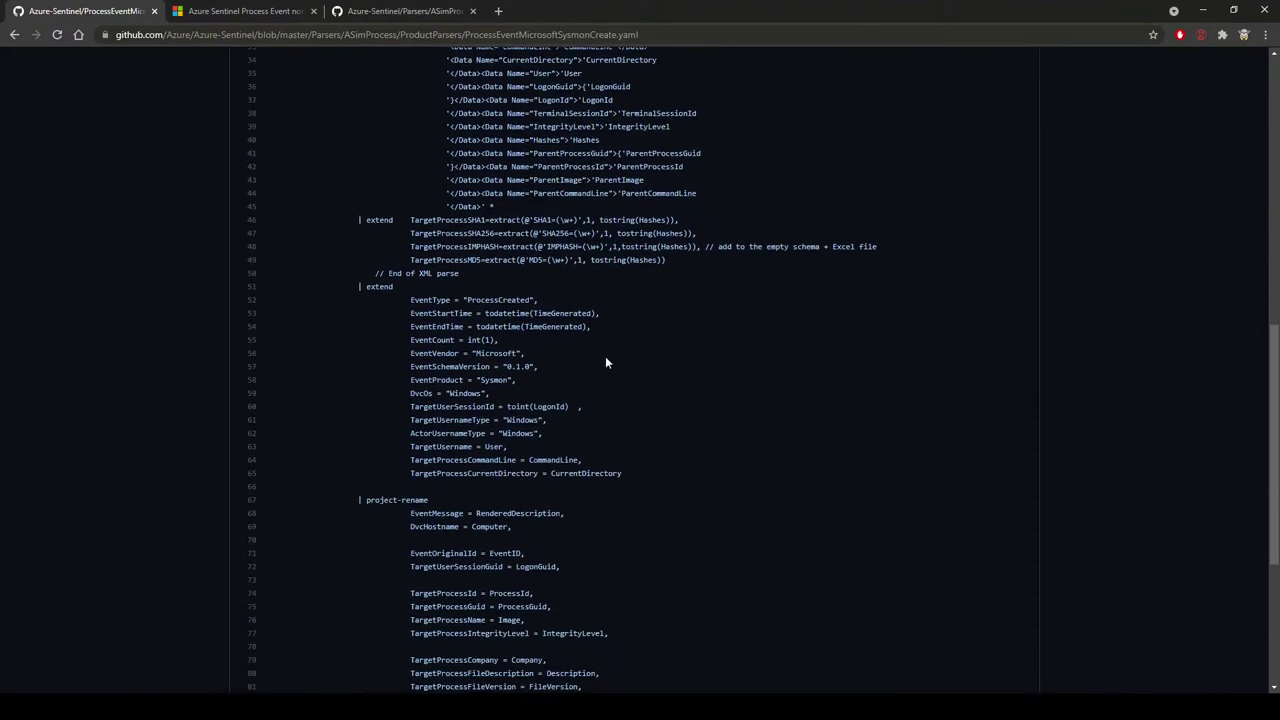
{"action": "scroll", "coordinate": [571, 383], "scroll_direction": "up", "scroll_amount": 10}
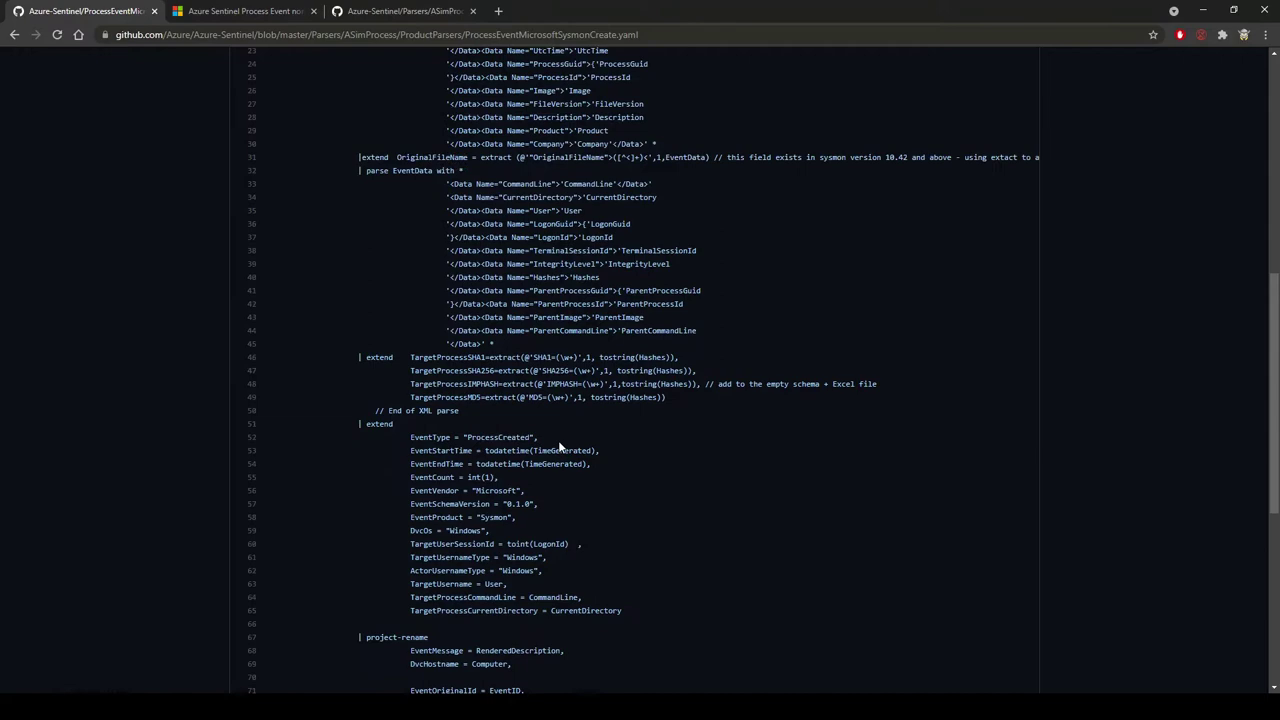
{"action": "scroll", "coordinate": [586, 440], "scroll_direction": "up", "scroll_amount": 2}
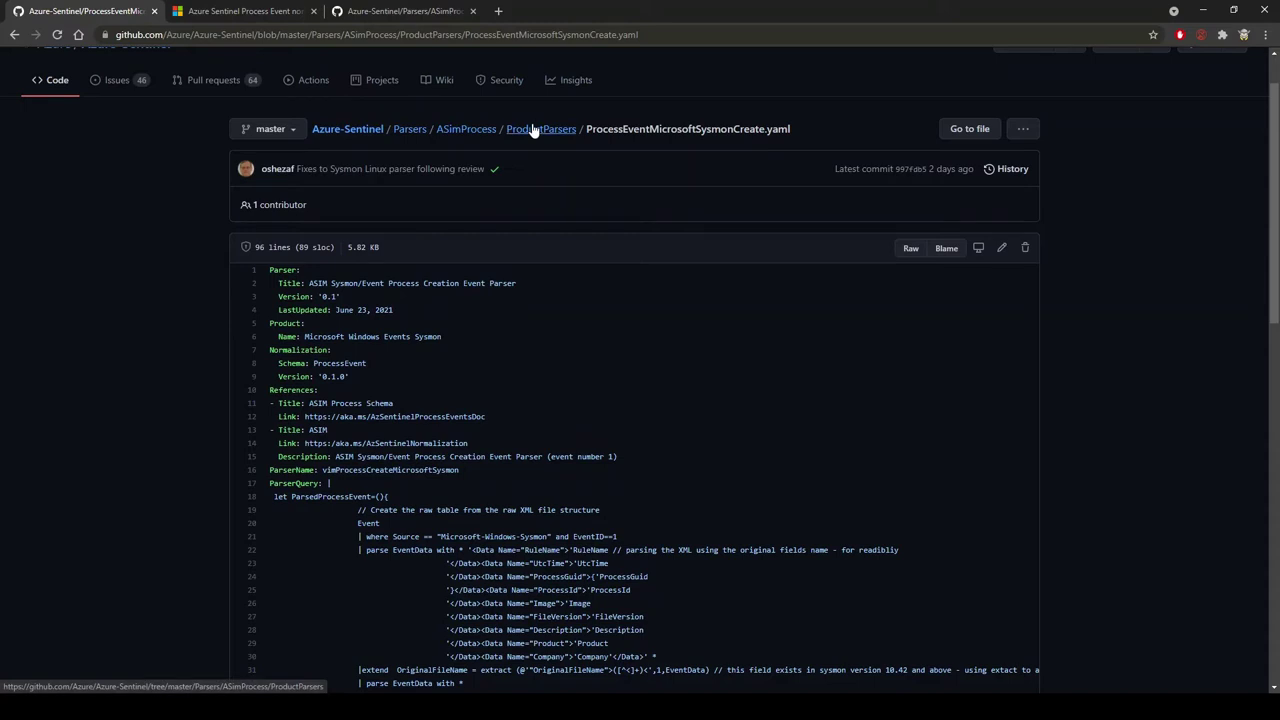
{"action": "left_click_drag", "start_coordinate": [459, 470], "coordinate": [322, 470]}
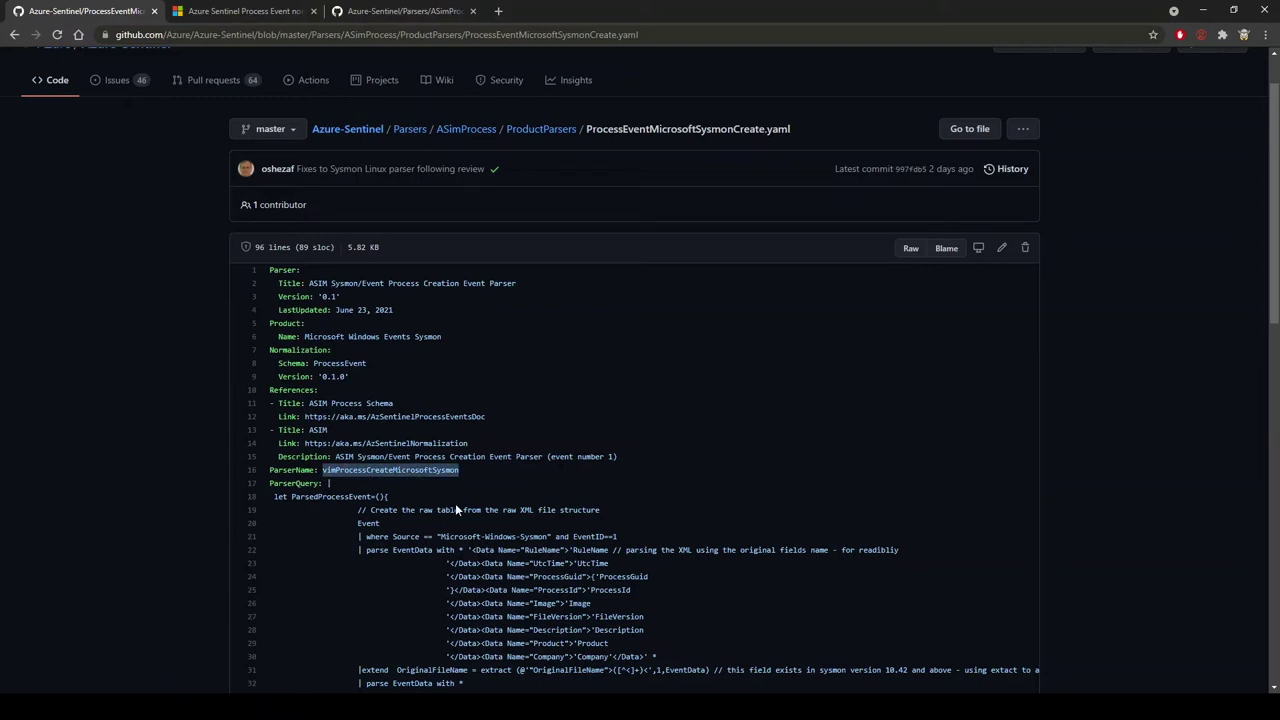
{"action": "left_click", "coordinate": [527, 137]}
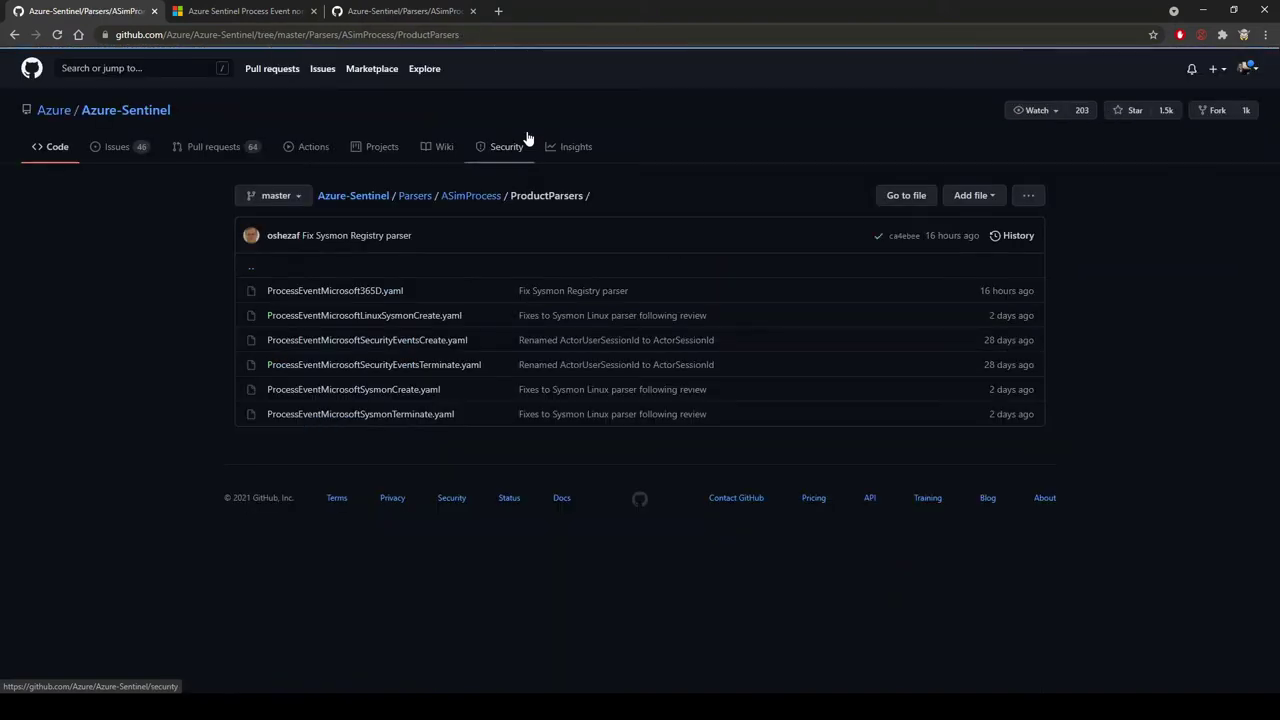
Return to the ASimProcess folder and scroll its README down to the Deploy to Azure button.
{"action": "left_click", "coordinate": [471, 198]}
{"action": "scroll", "coordinate": [752, 420], "scroll_direction": "down", "scroll_amount": 2}
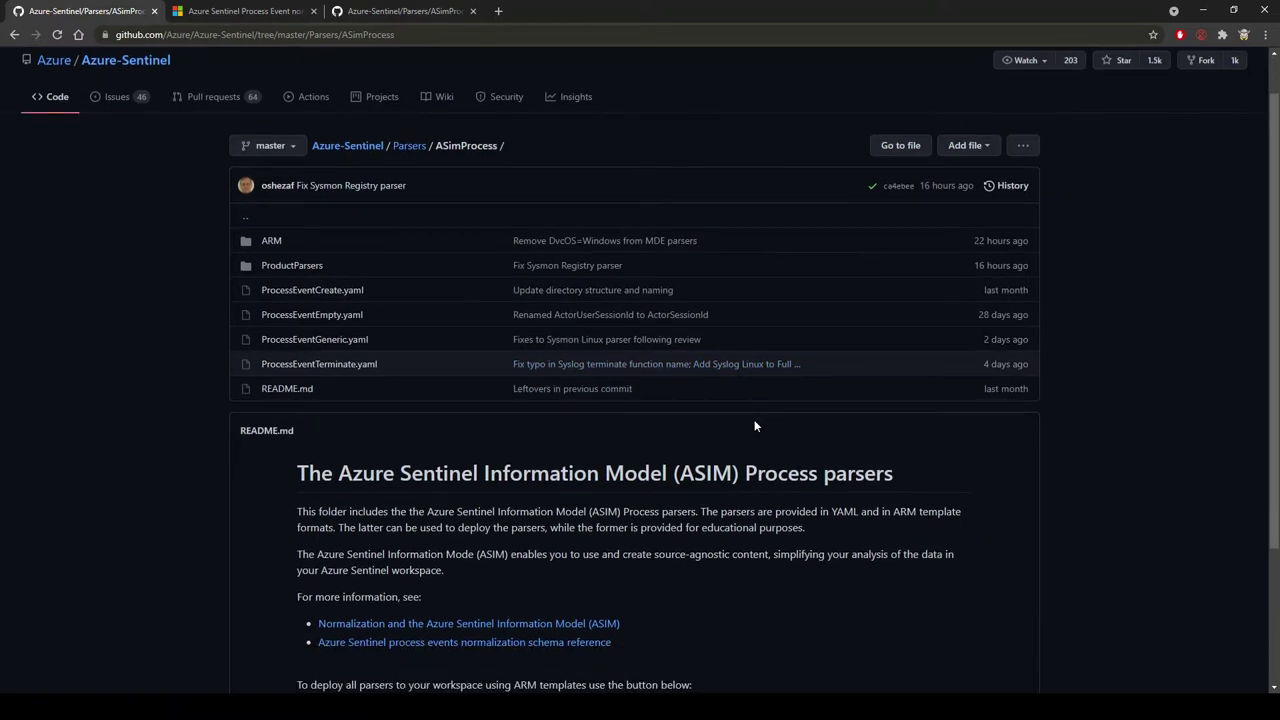
{"action": "scroll", "coordinate": [754, 426], "scroll_direction": "down", "scroll_amount": 2}
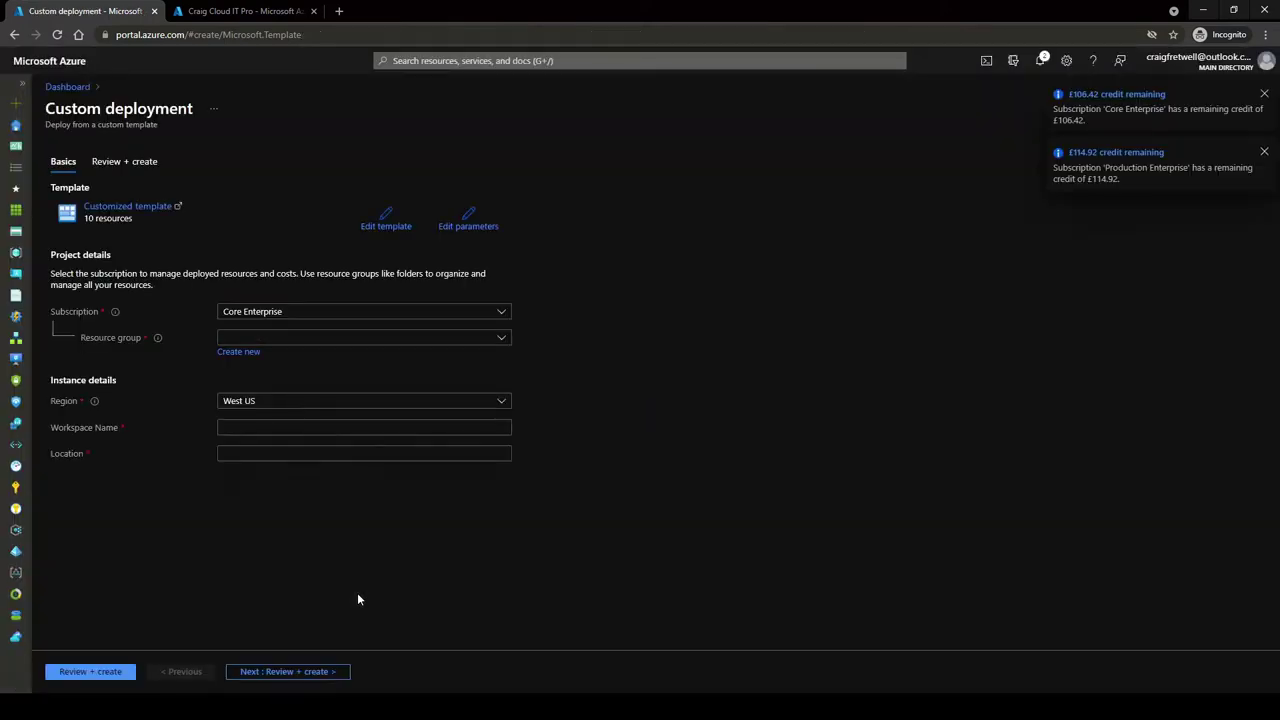
Deploy the parser template to resource group RG-OMS, workspace logtestspace01, location westeurope.
{"action": "left_click", "coordinate": [304, 340]}
{"action": "scroll", "coordinate": [343, 449], "scroll_direction": "down", "scroll_amount": 4}
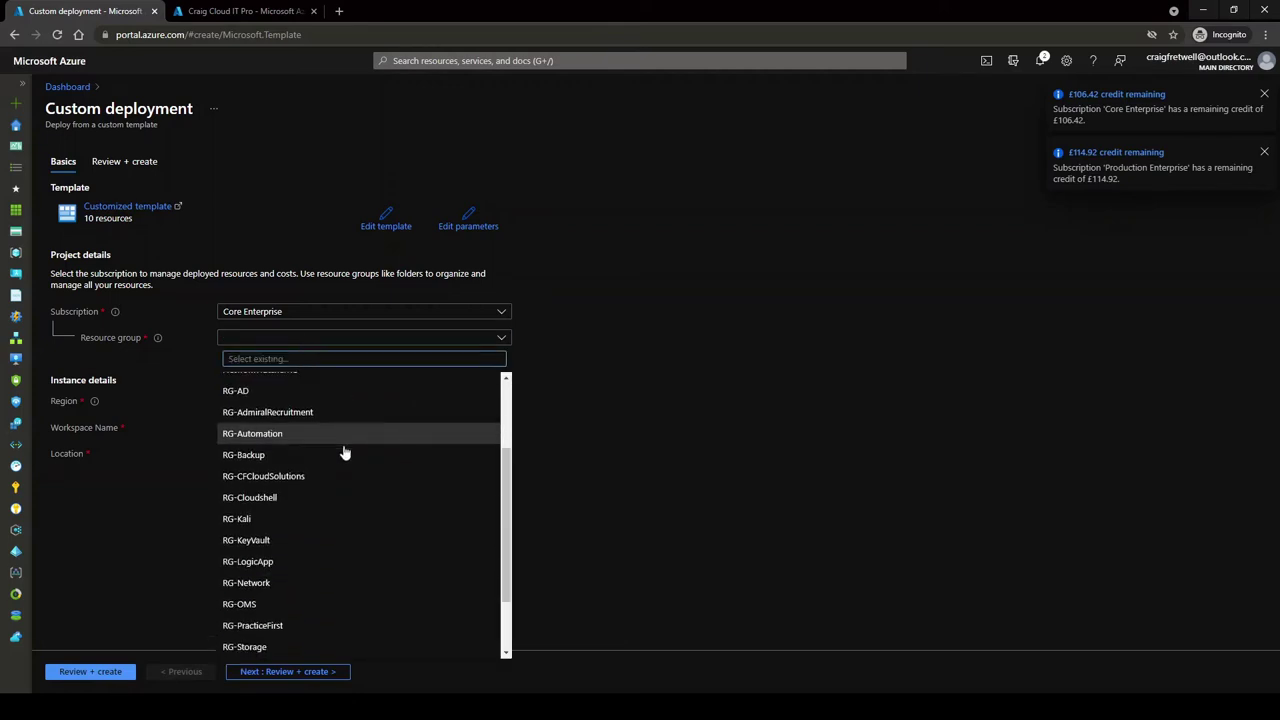
{"action": "left_click", "coordinate": [290, 521]}
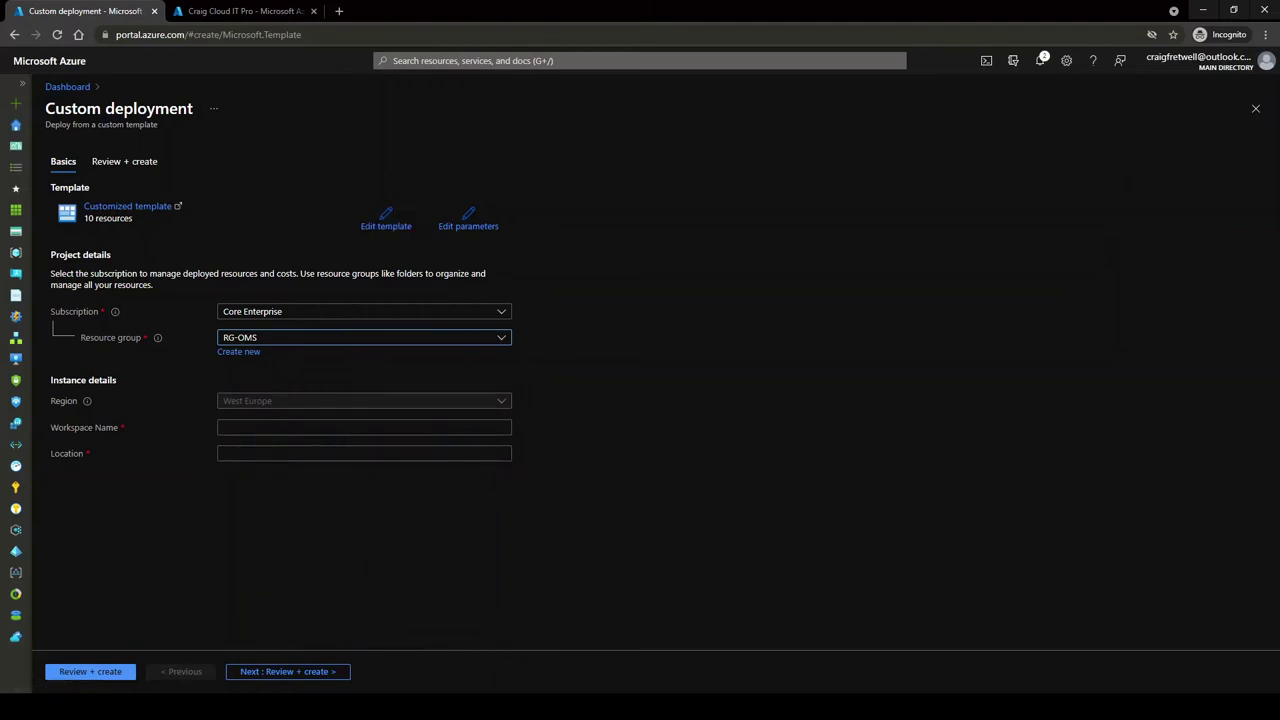
{"action": "left_click", "coordinate": [327, 422]}
{"action": "type", "text": "logtestspace01"}
{"action": "left_click", "coordinate": [330, 453]}
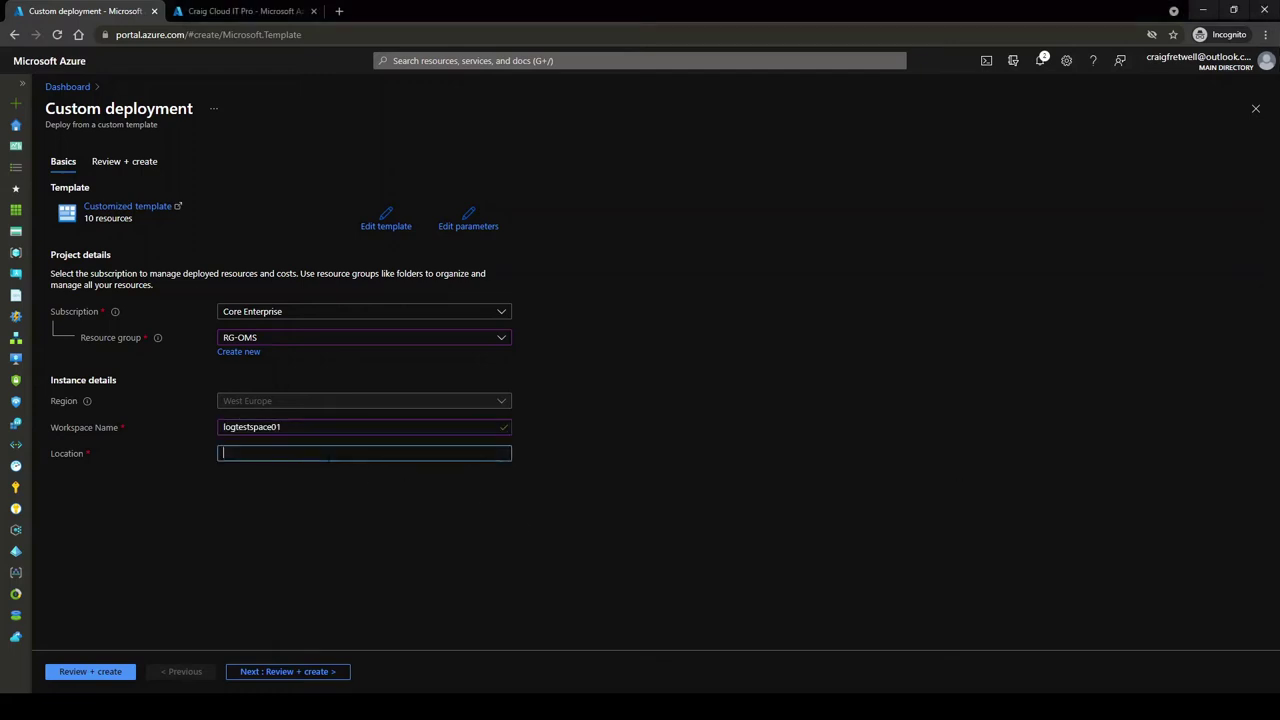
{"action": "type", "text": "westeurope"}
{"action": "left_click", "coordinate": [312, 673]}
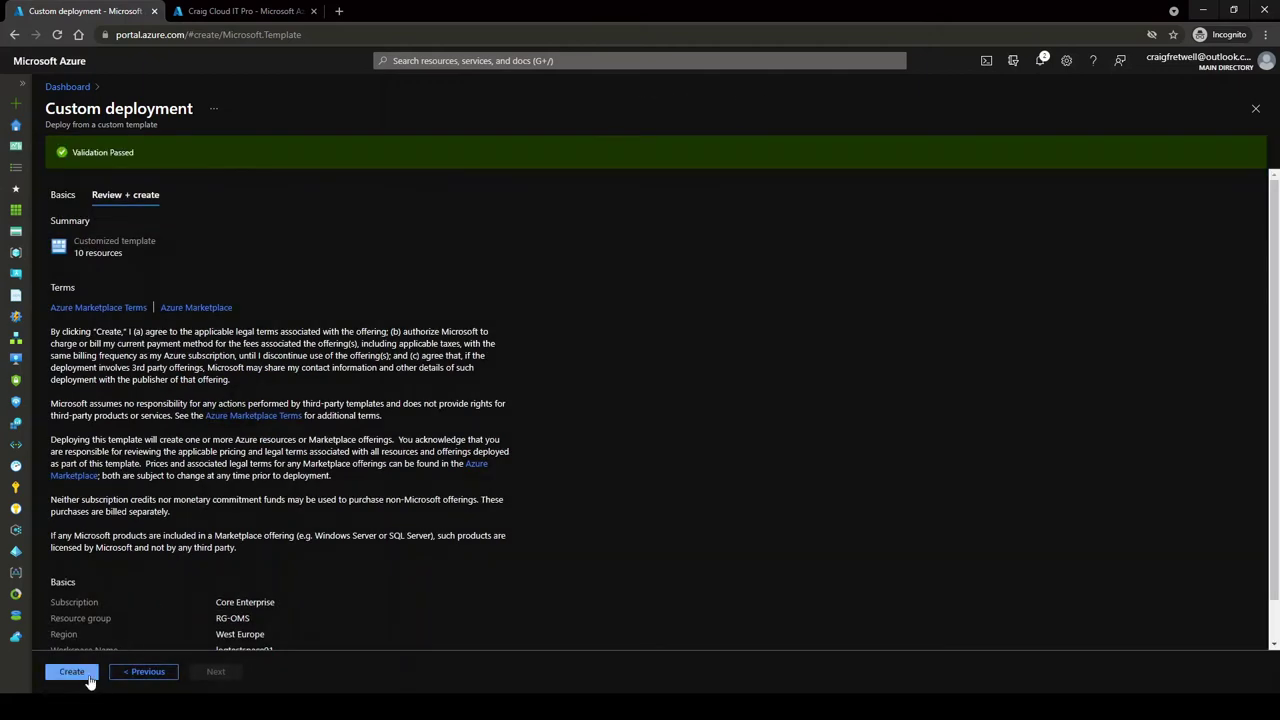
{"action": "left_click", "coordinate": [90, 673]}
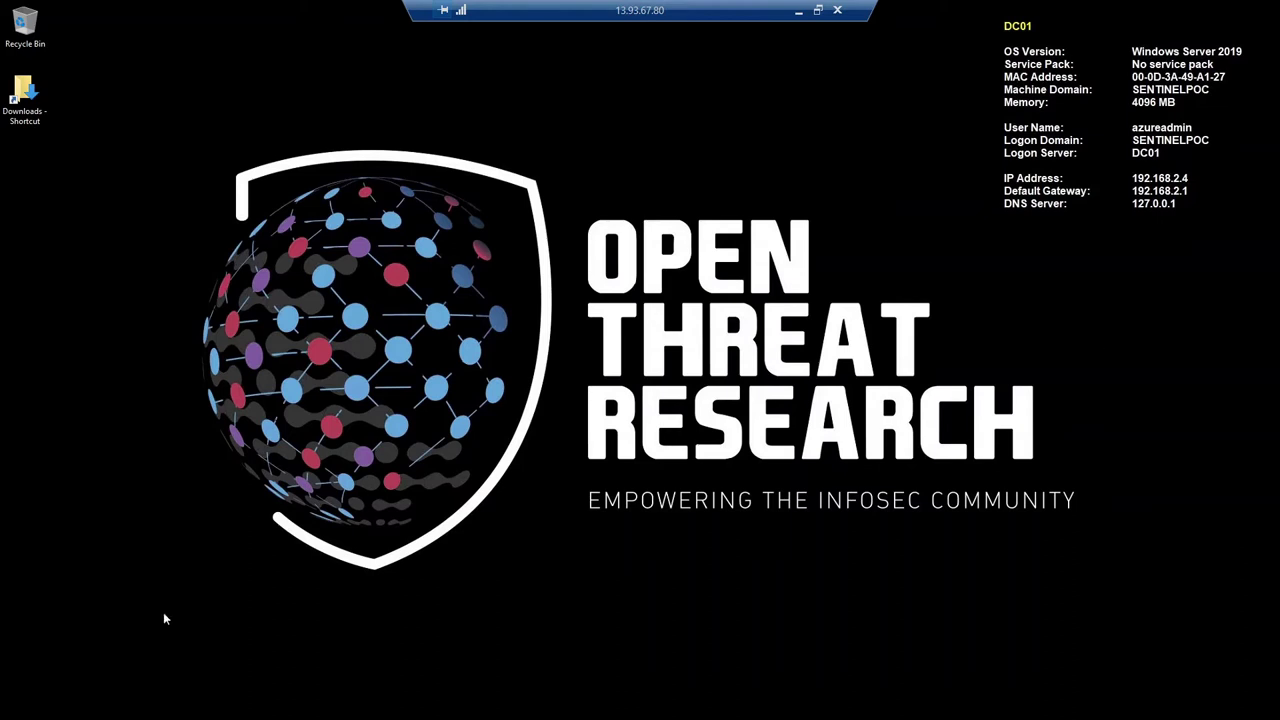
Copy cmd from System32 onto the desktop and close File Explorer.
{"action": "key", "text": "super+e"}
{"action": "left_click", "coordinate": [243, 303]}
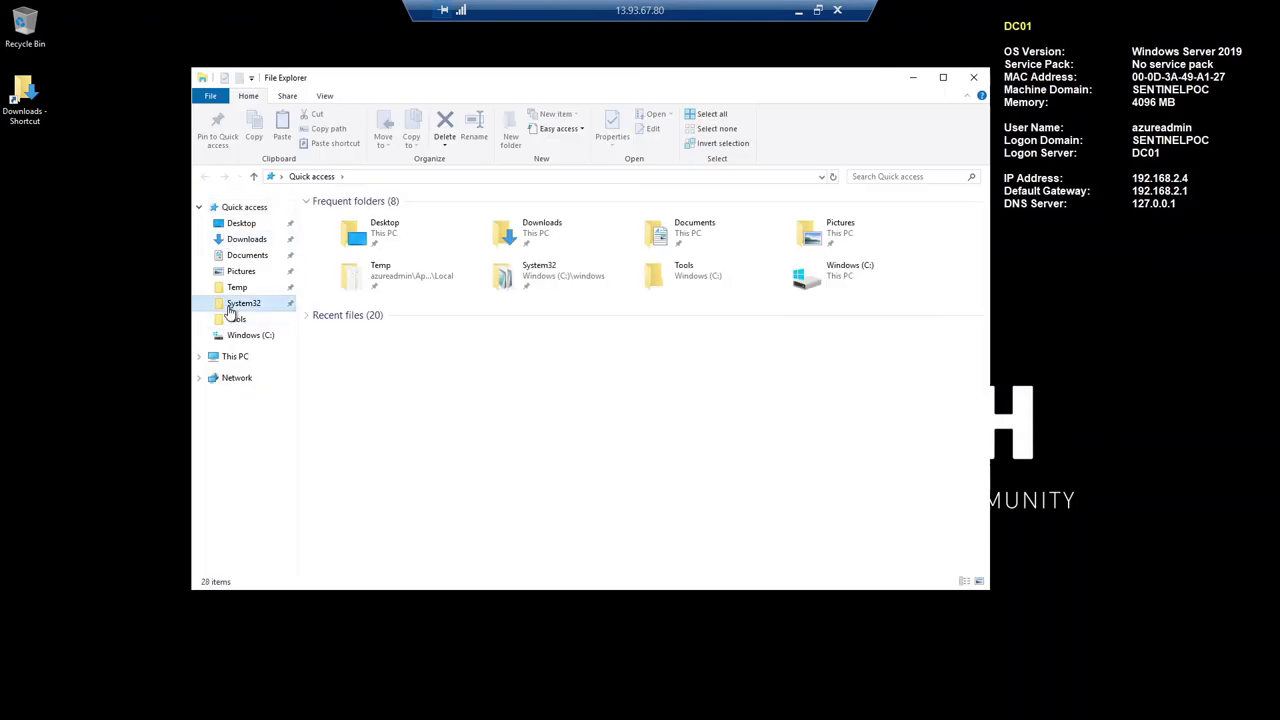
{"action": "left_click", "coordinate": [502, 302]}
{"action": "type", "text": "cmd"}
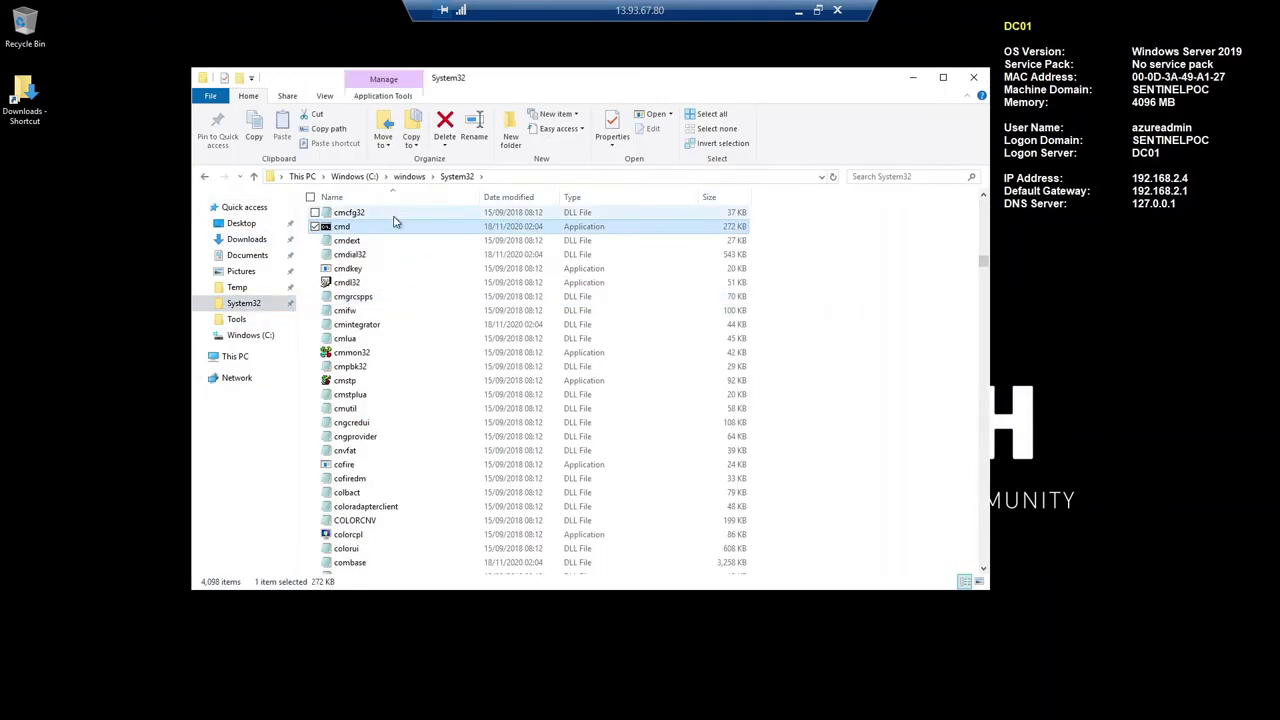
{"action": "right_click", "coordinate": [342, 230]}
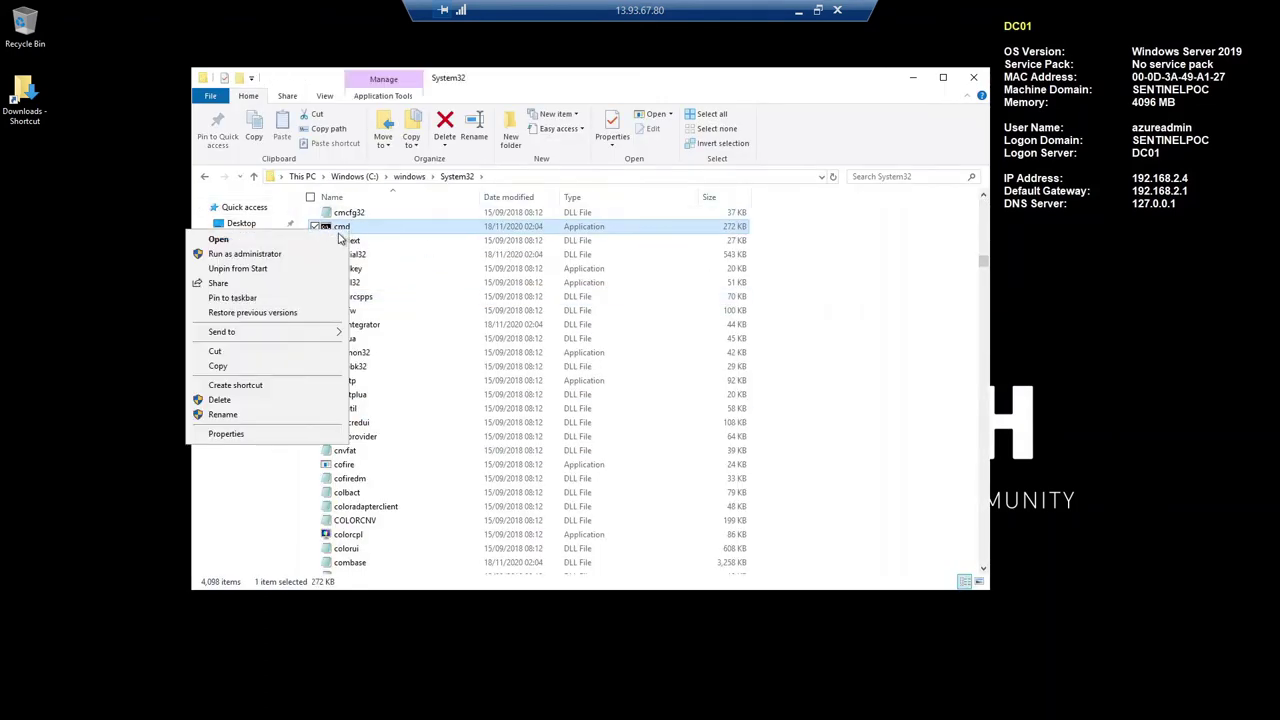
{"action": "left_click", "coordinate": [217, 366]}
{"action": "right_click", "coordinate": [78, 262]}
{"action": "left_click", "coordinate": [84, 326]}
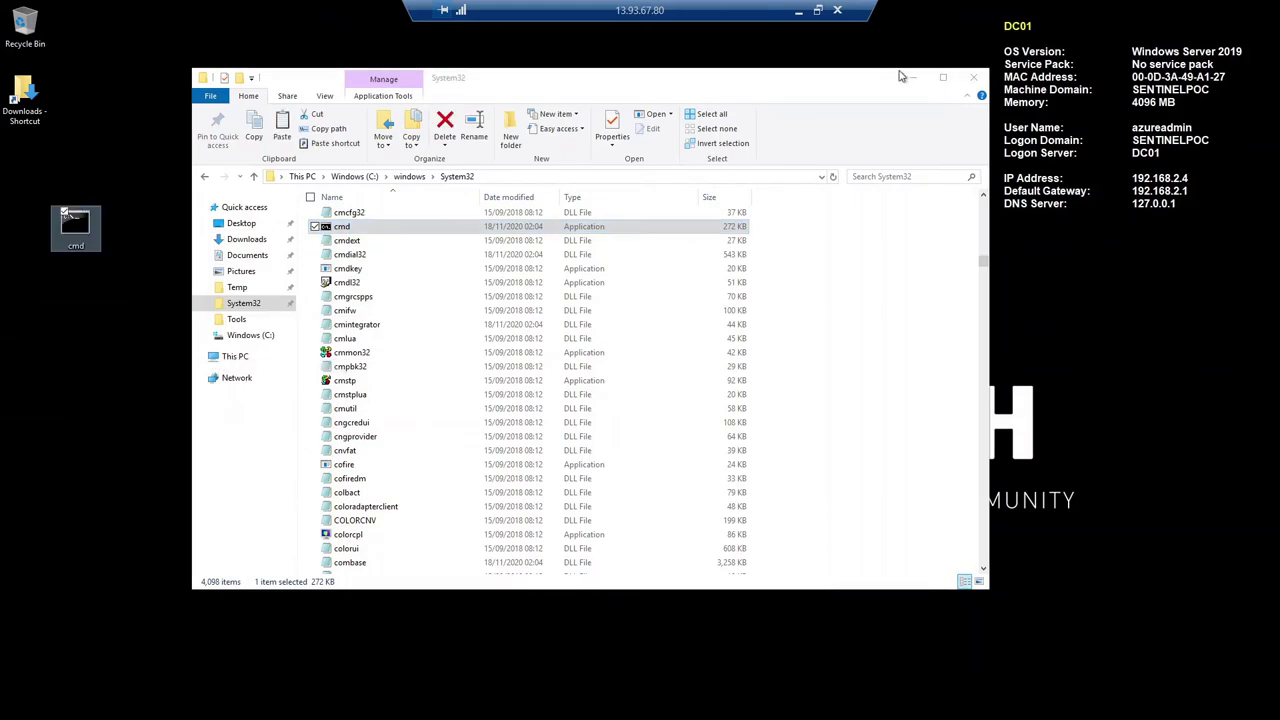
{"action": "left_click", "coordinate": [973, 77]}
Rename the desktop copy of cmd to cdm.
{"action": "right_click", "coordinate": [76, 248]}
{"action": "left_click", "coordinate": [82, 467]}
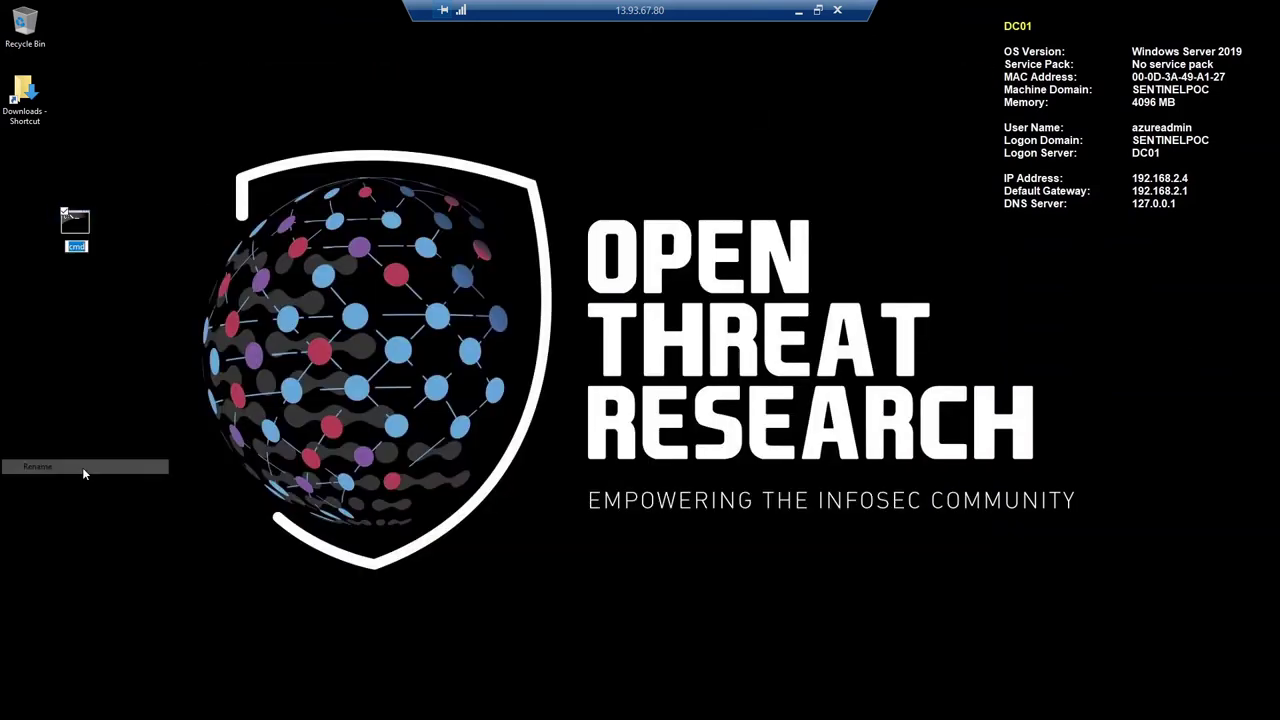
{"action": "type", "text": "cdm"}
{"action": "key", "text": "Return"}
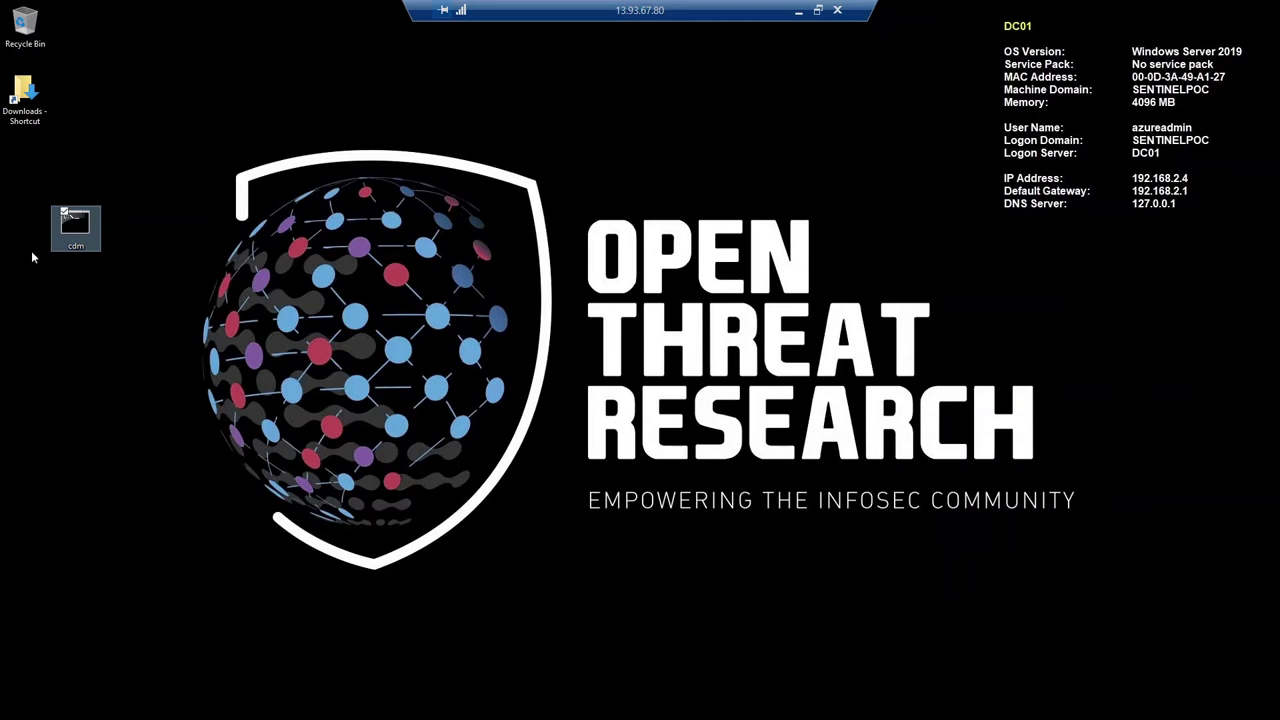
Launch cdm and run ipconfig and netstat, then clear the screen with cls.
{"action": "double_click", "coordinate": [62, 228]}
{"action": "type", "text": "ipconfig"}
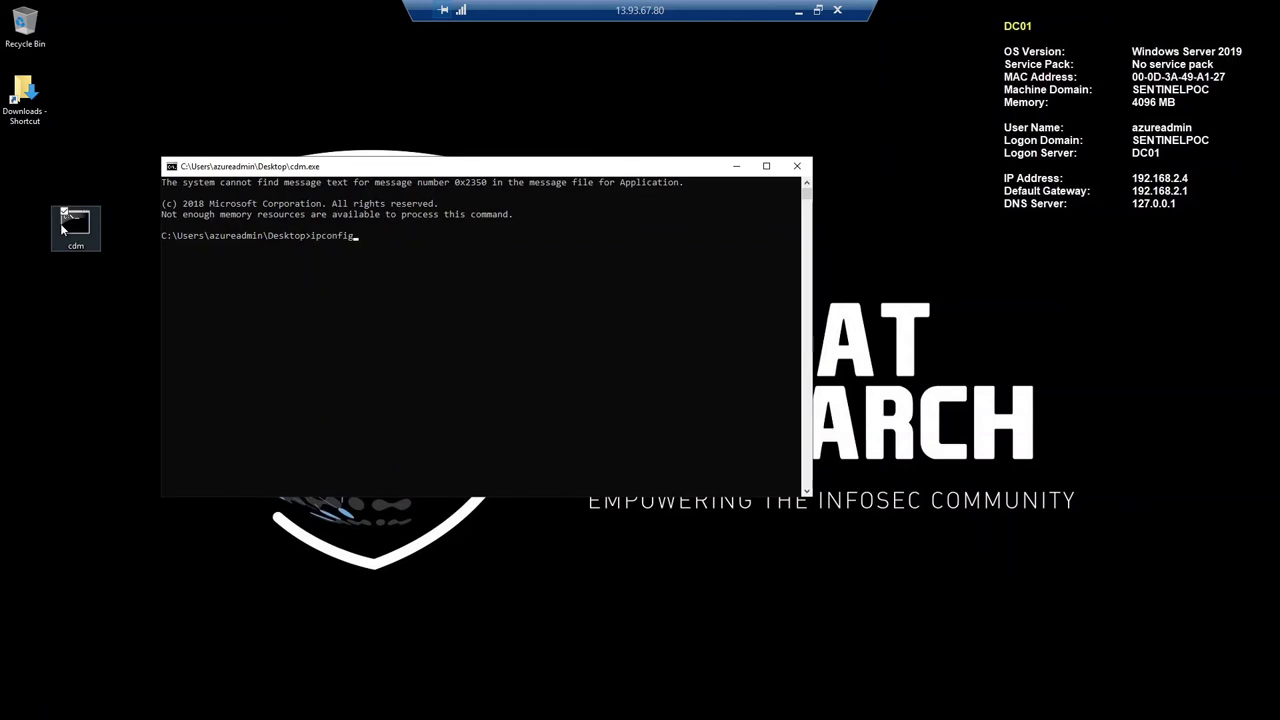
{"action": "key", "text": "Return"}
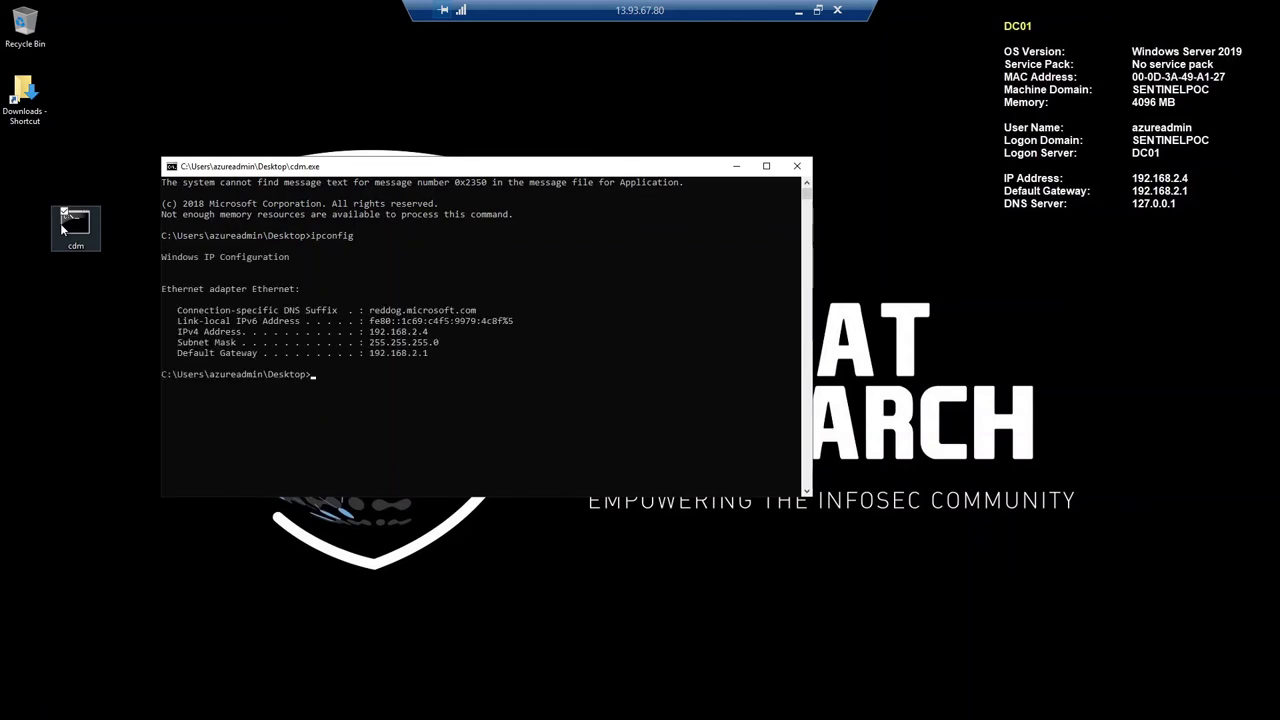
{"action": "type", "text": "netstat"}
{"action": "key", "text": "Return"}
{"action": "type", "text": "clear"}
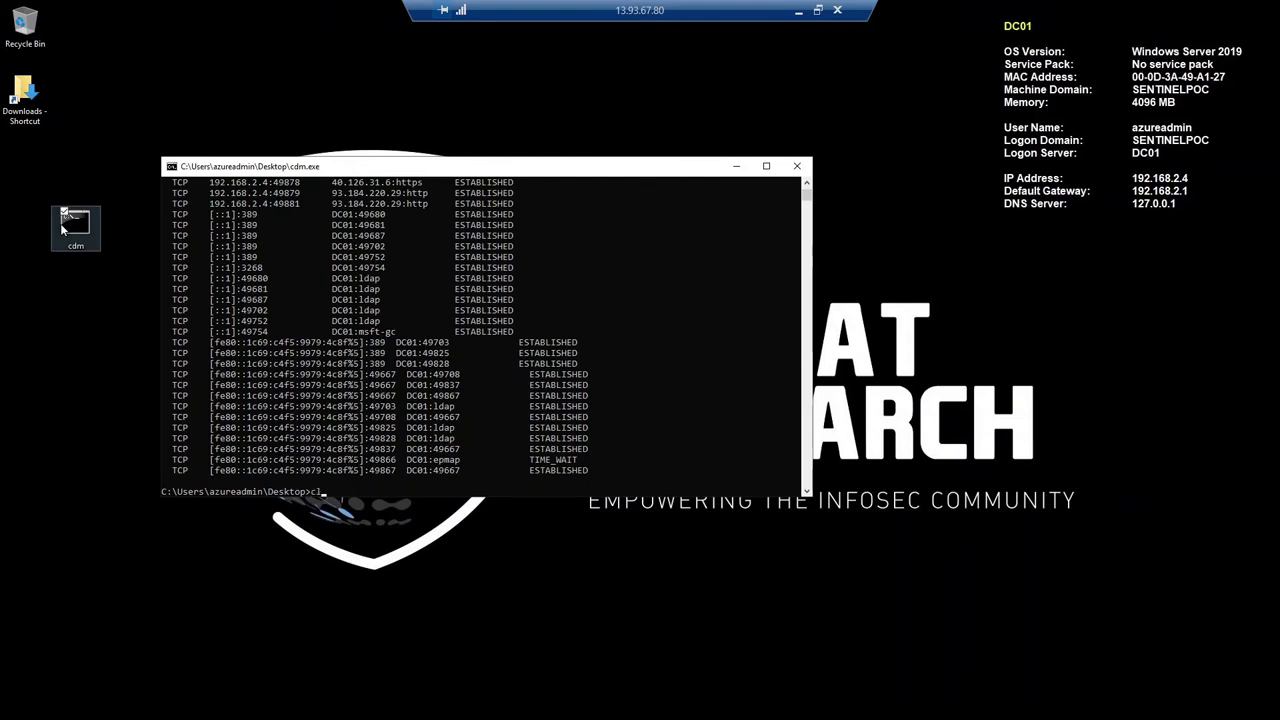
{"action": "key", "text": "Return"}
{"action": "type", "text": "cls"}
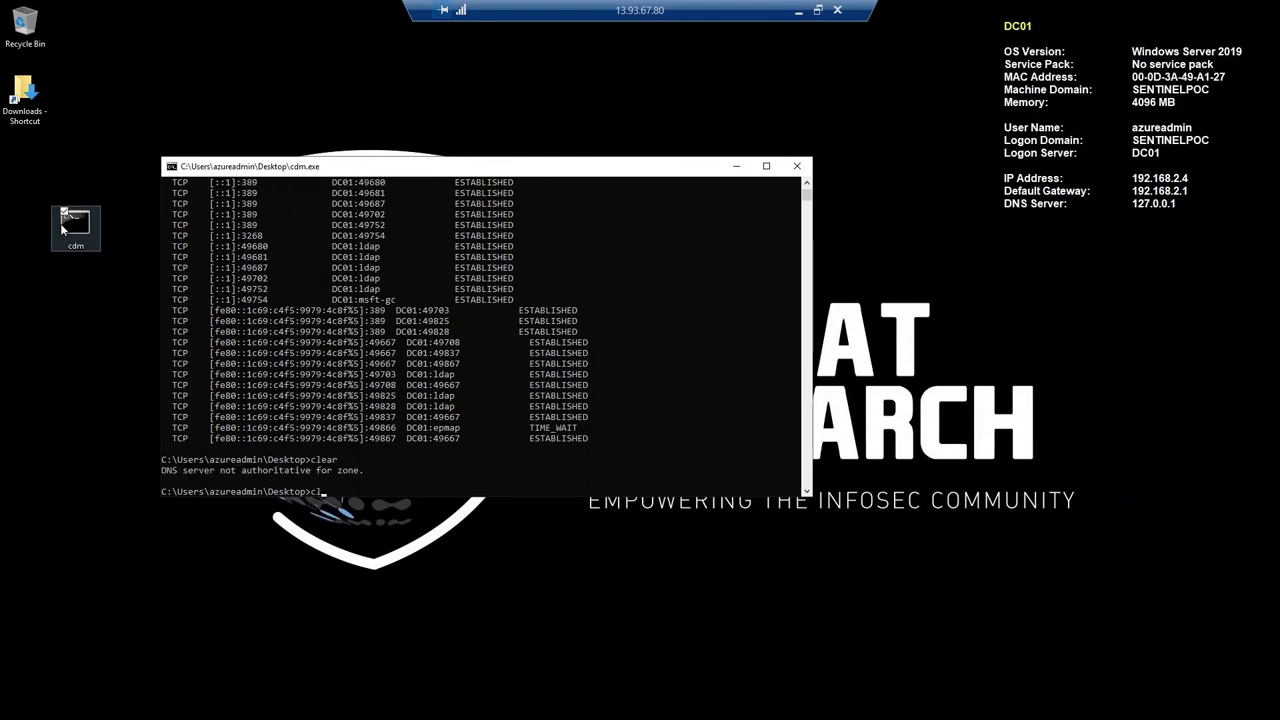
{"action": "key", "text": "Return"}
Close the cdm console and delete the cdm copy from the desktop.
{"action": "left_click", "coordinate": [788, 166]}
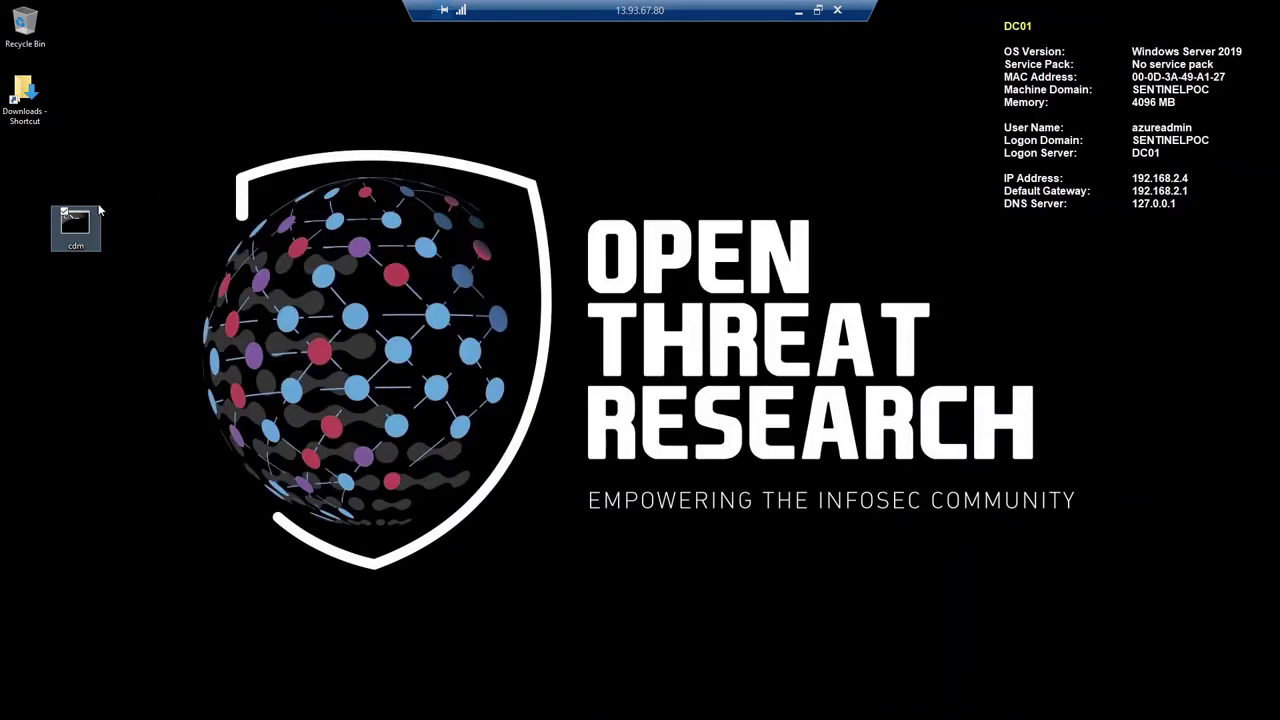
{"action": "right_click", "coordinate": [78, 230]}
{"action": "left_click", "coordinate": [64, 449]}
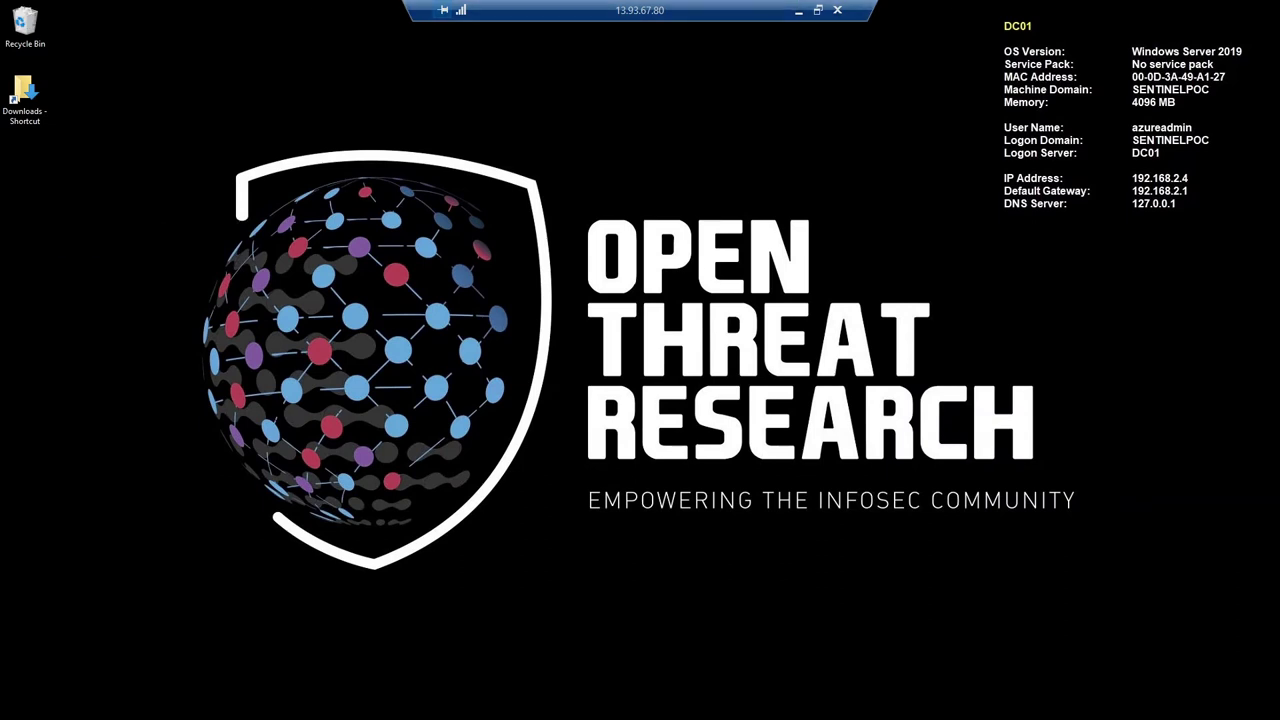
Open Sentinel Logs, dismiss the welcome and example-queries panels, and clear query history.
{"action": "left_click", "coordinate": [797, 9]}
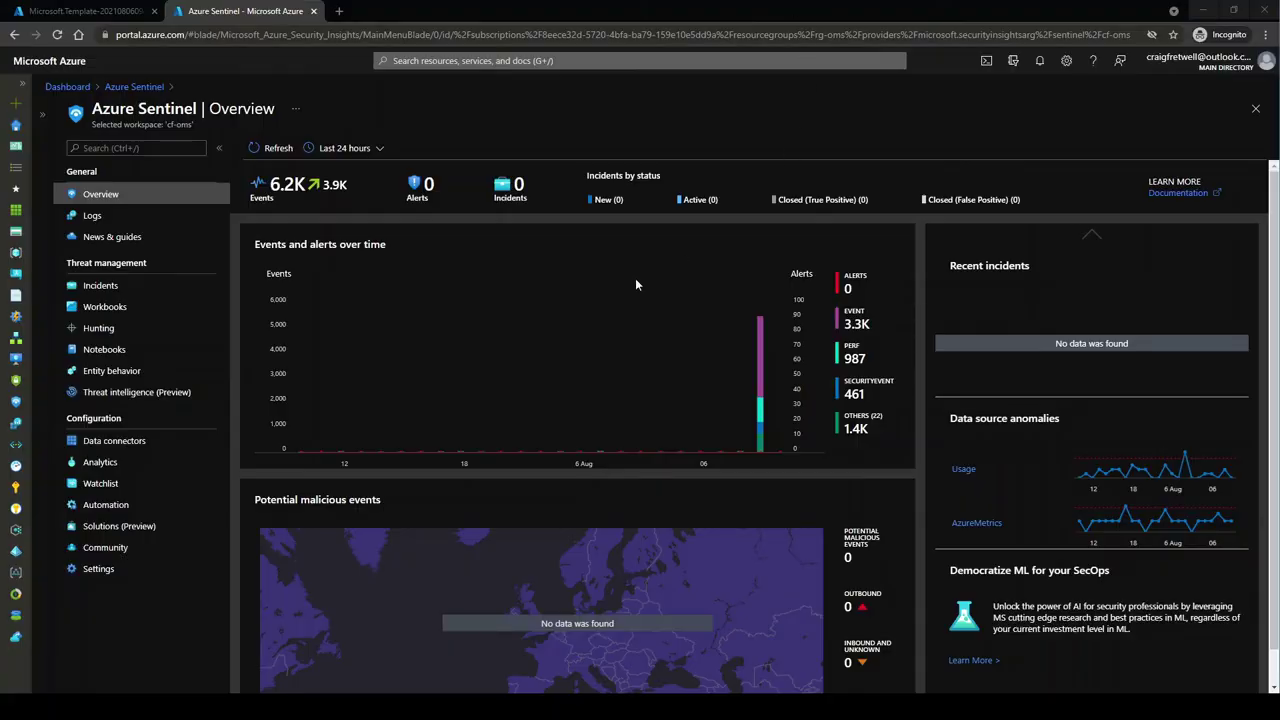
{"action": "left_click", "coordinate": [100, 215]}
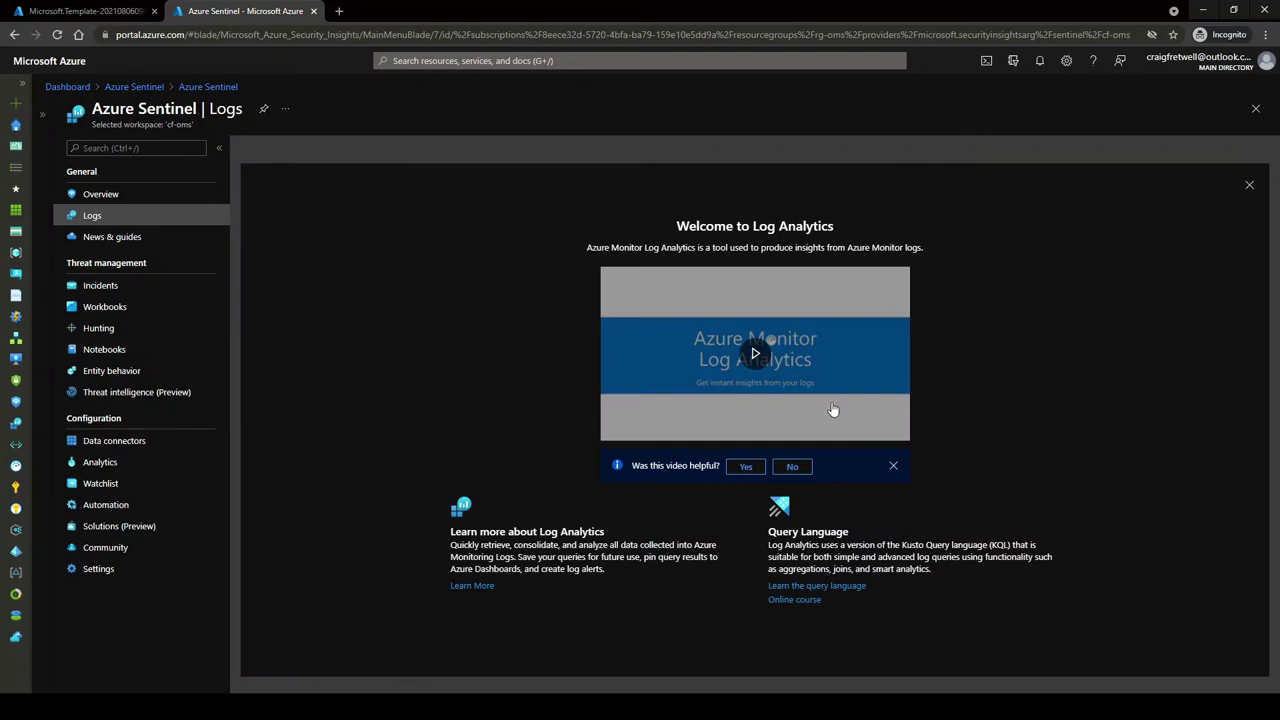
{"action": "left_click", "coordinate": [893, 466]}
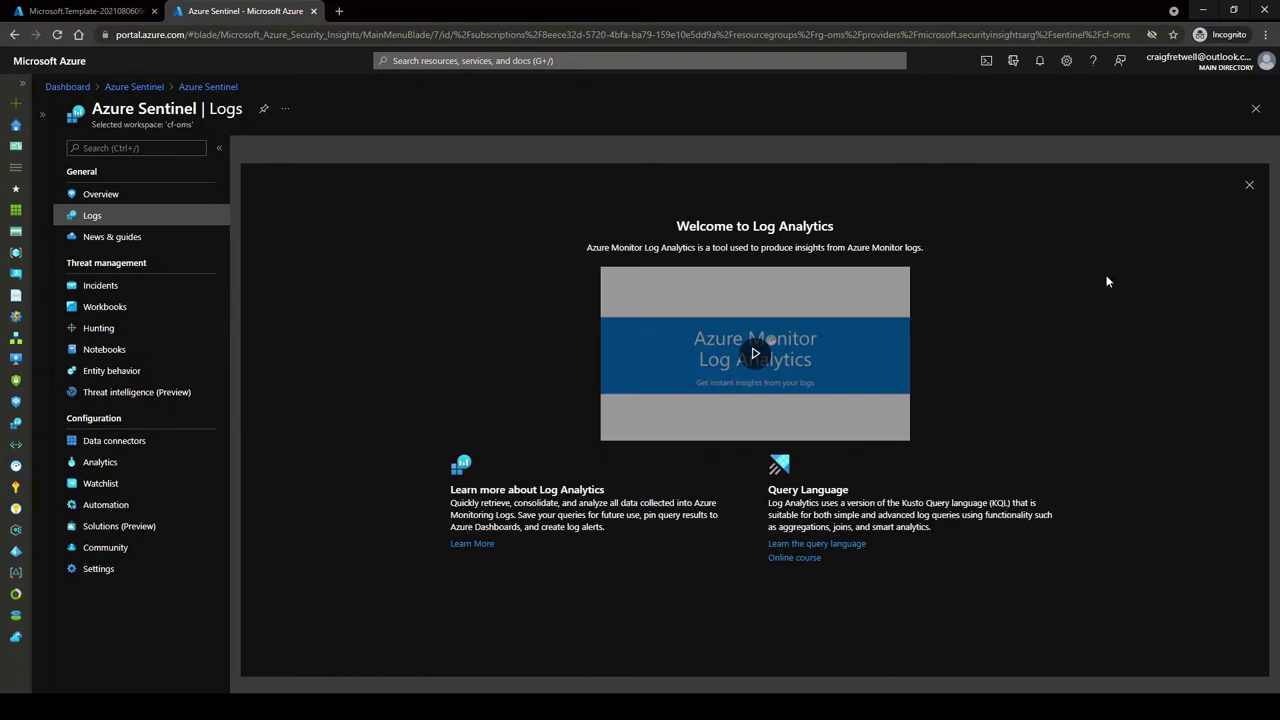
{"action": "left_click", "coordinate": [1256, 188]}
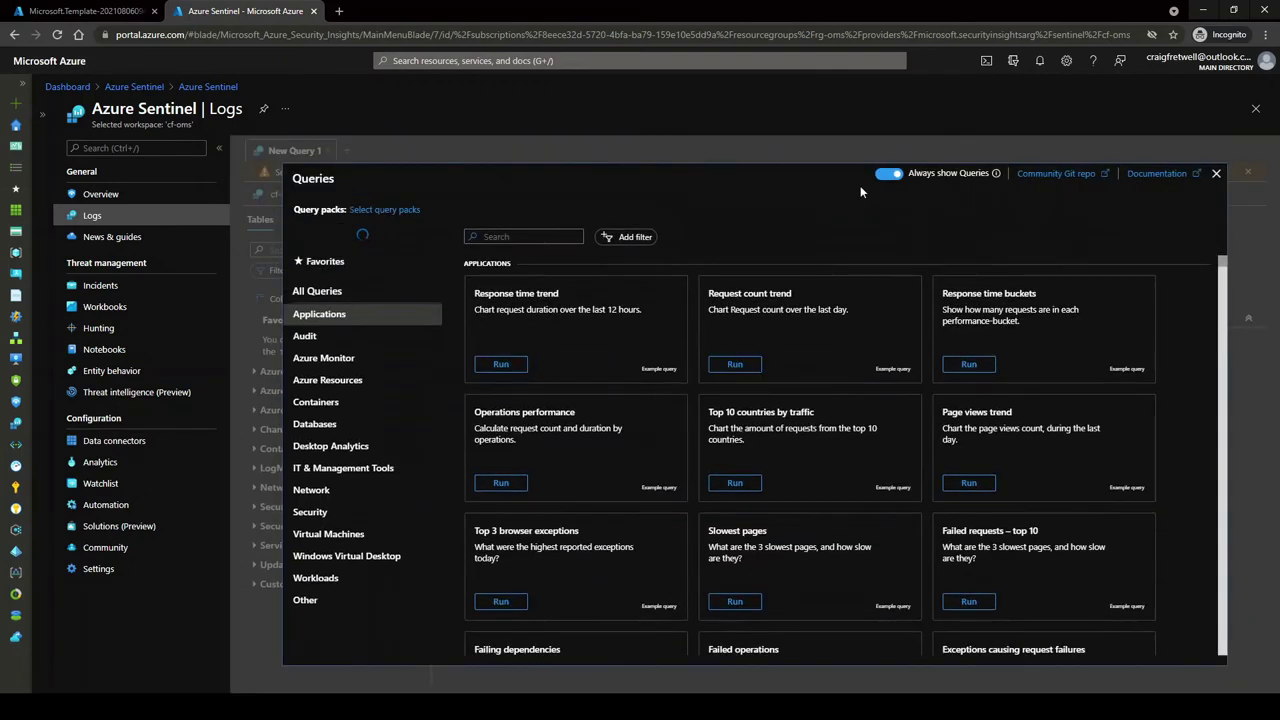
{"action": "left_click", "coordinate": [1216, 175]}
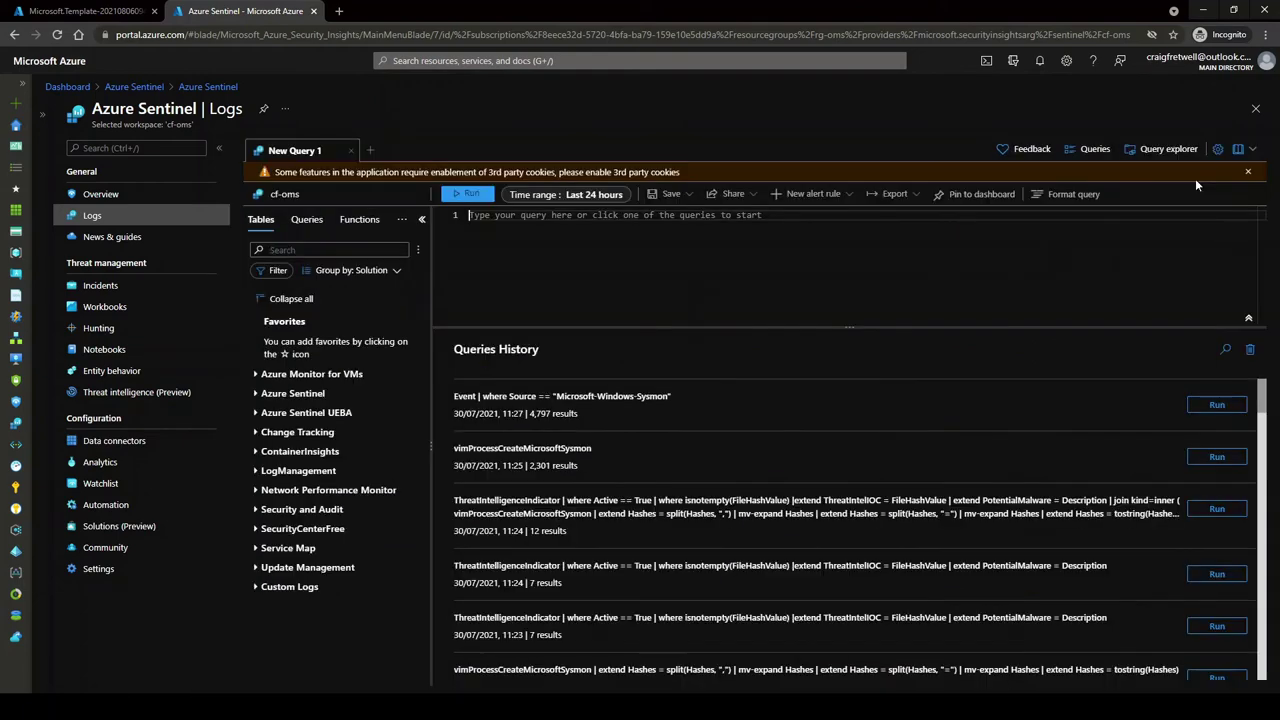
{"action": "left_click", "coordinate": [1249, 349]}
{"action": "left_click", "coordinate": [720, 105]}
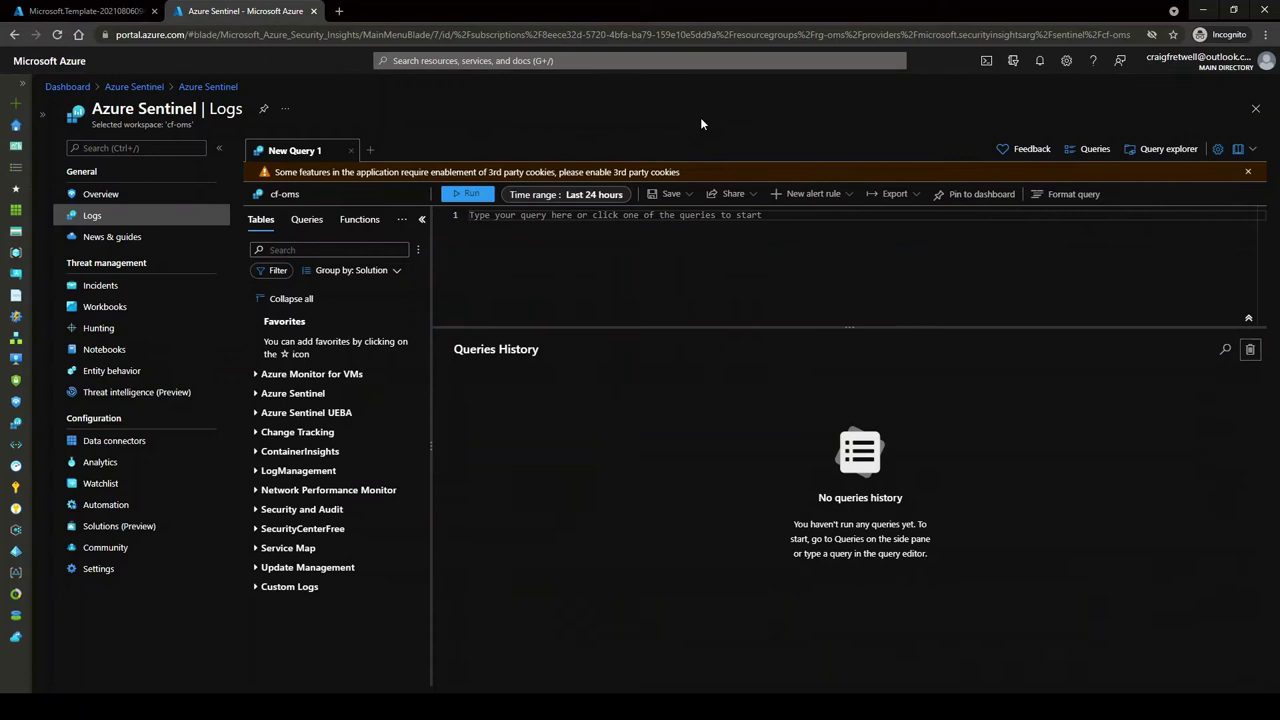
Collapse the navigation, enlarge the editor, and expand Workspace functions in the Functions list.
{"action": "left_click", "coordinate": [219, 148]}
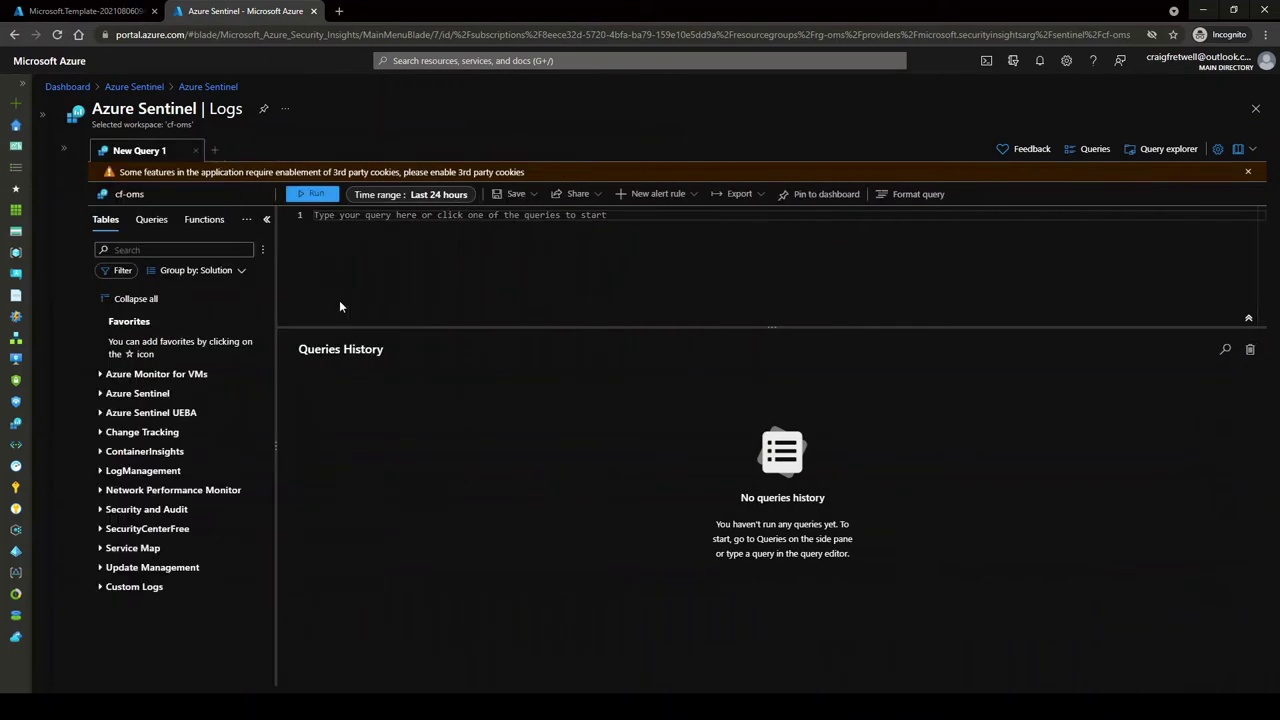
{"action": "left_click_drag", "start_coordinate": [534, 327], "coordinate": [535, 413]}
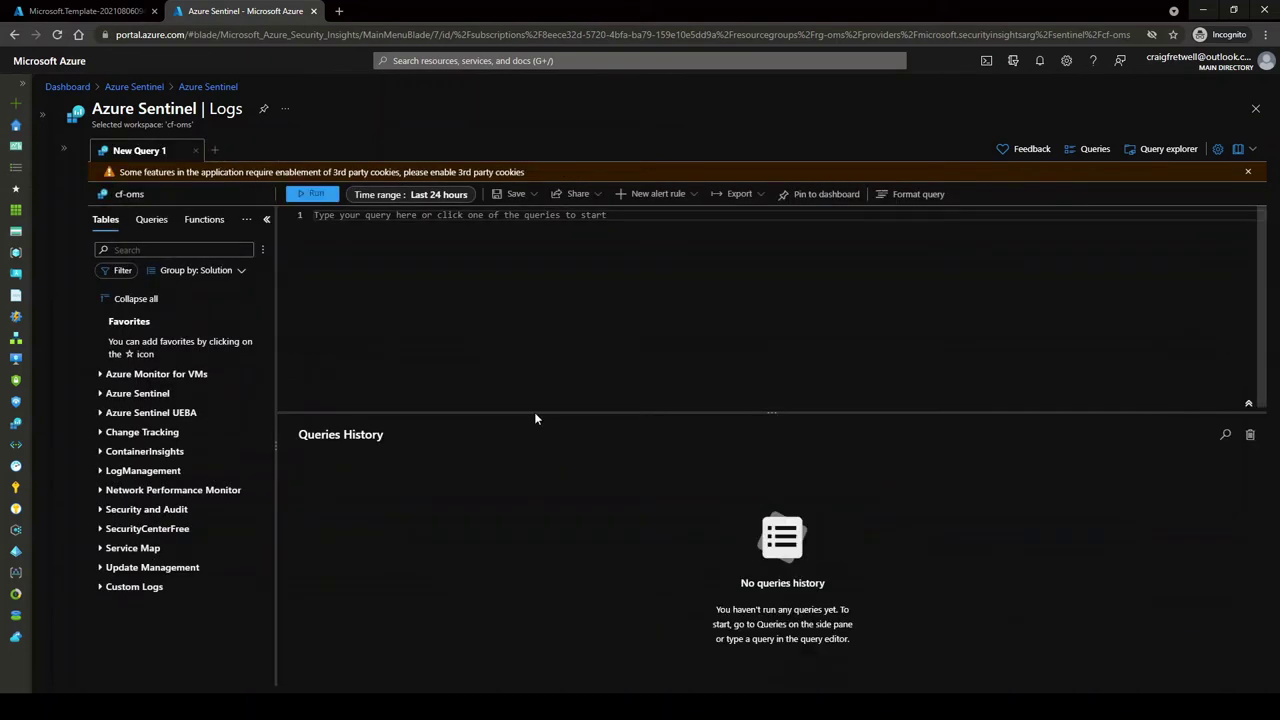
{"action": "left_click", "coordinate": [214, 225]}
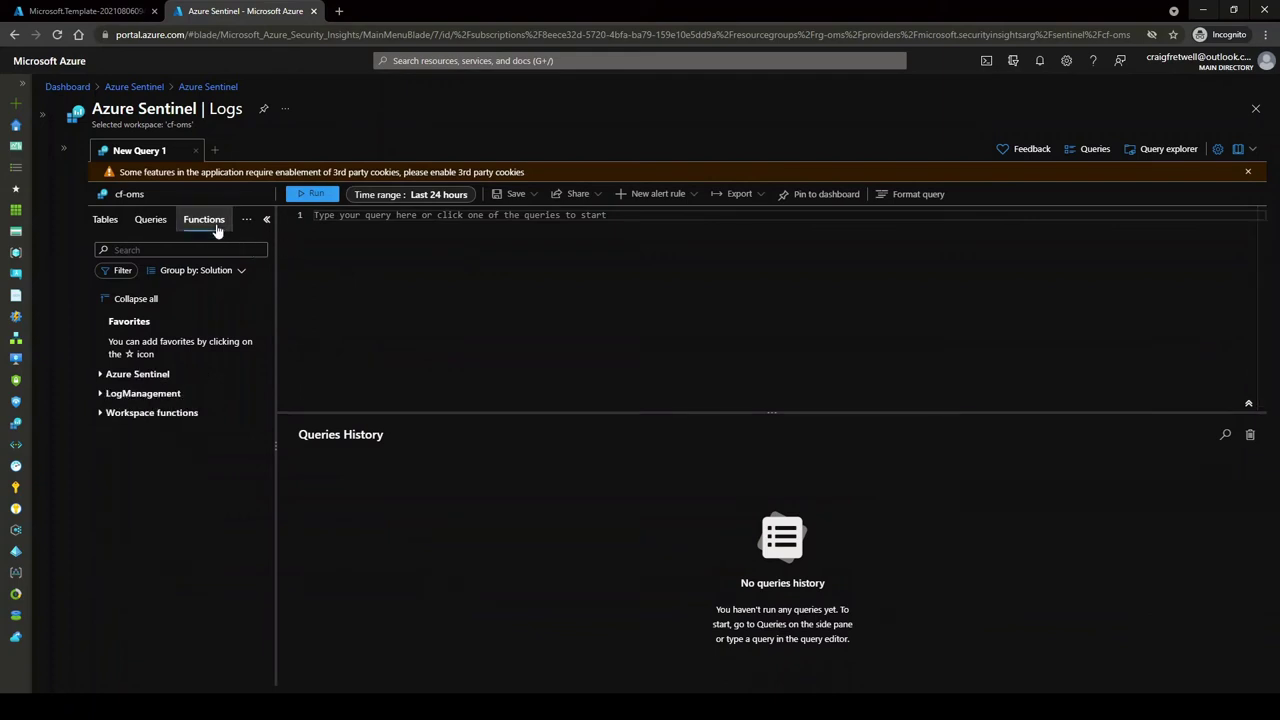
{"action": "left_click", "coordinate": [97, 374]}
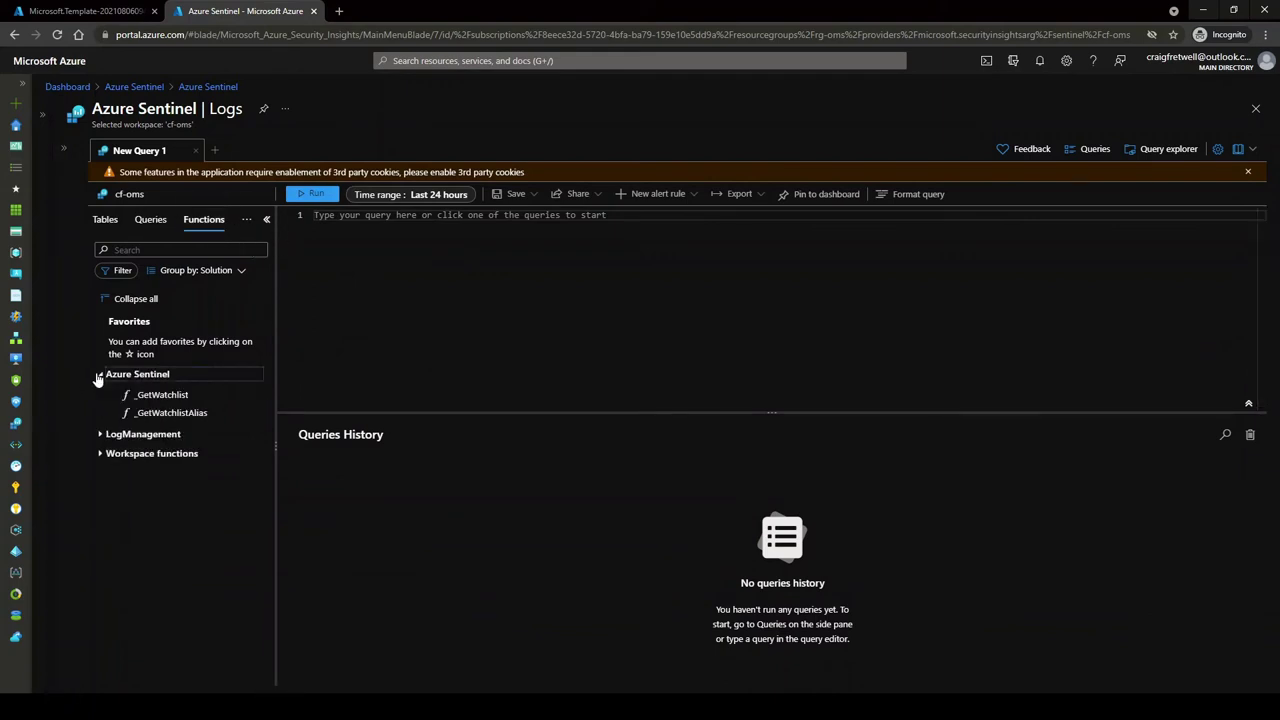
{"action": "left_click", "coordinate": [97, 374]}
{"action": "left_click", "coordinate": [101, 413]}
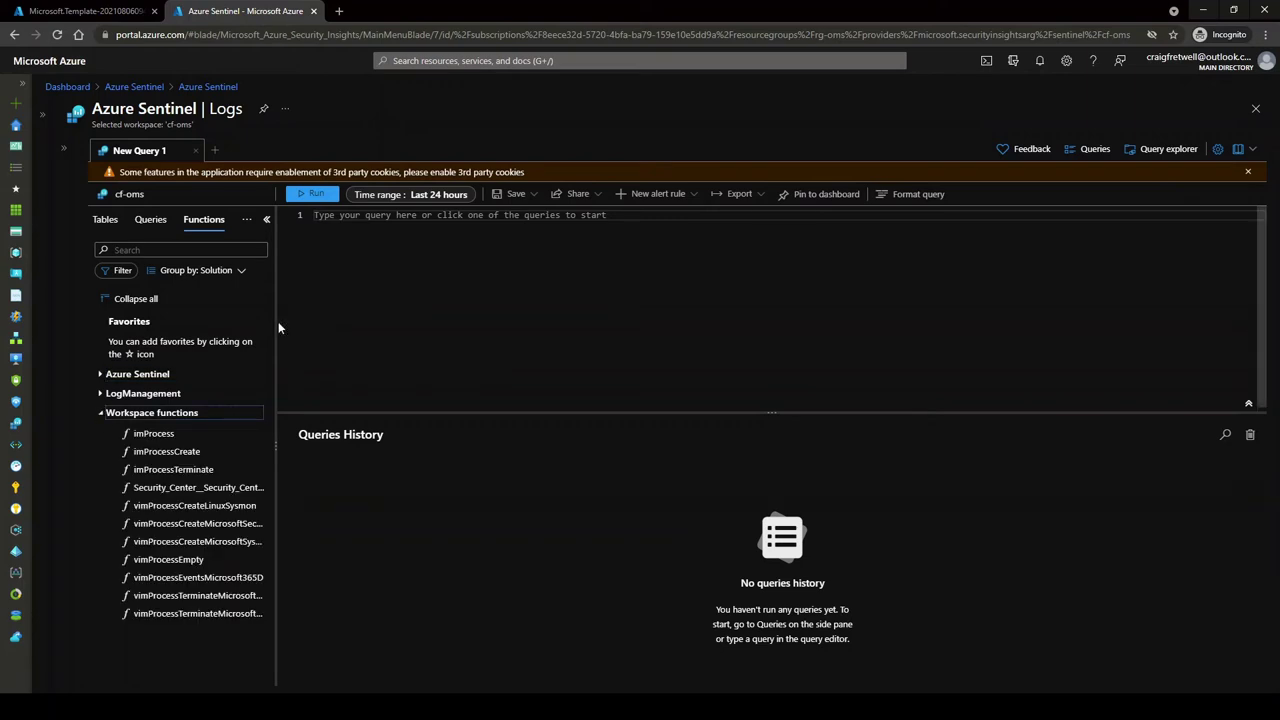
Load the imProcessCreate function code into the editor and run its union query.
{"action": "left_click_drag", "start_coordinate": [280, 327], "coordinate": [297, 328]}
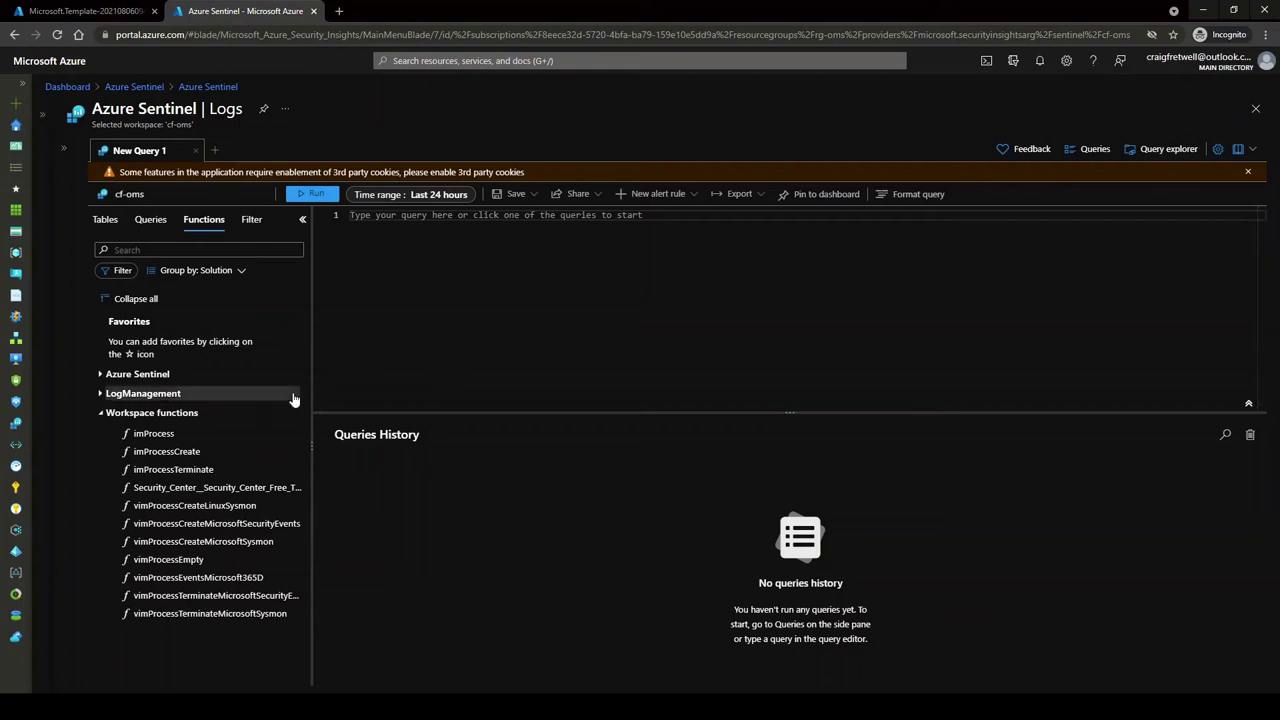
{"action": "mouse_move", "coordinate": [188, 457]}
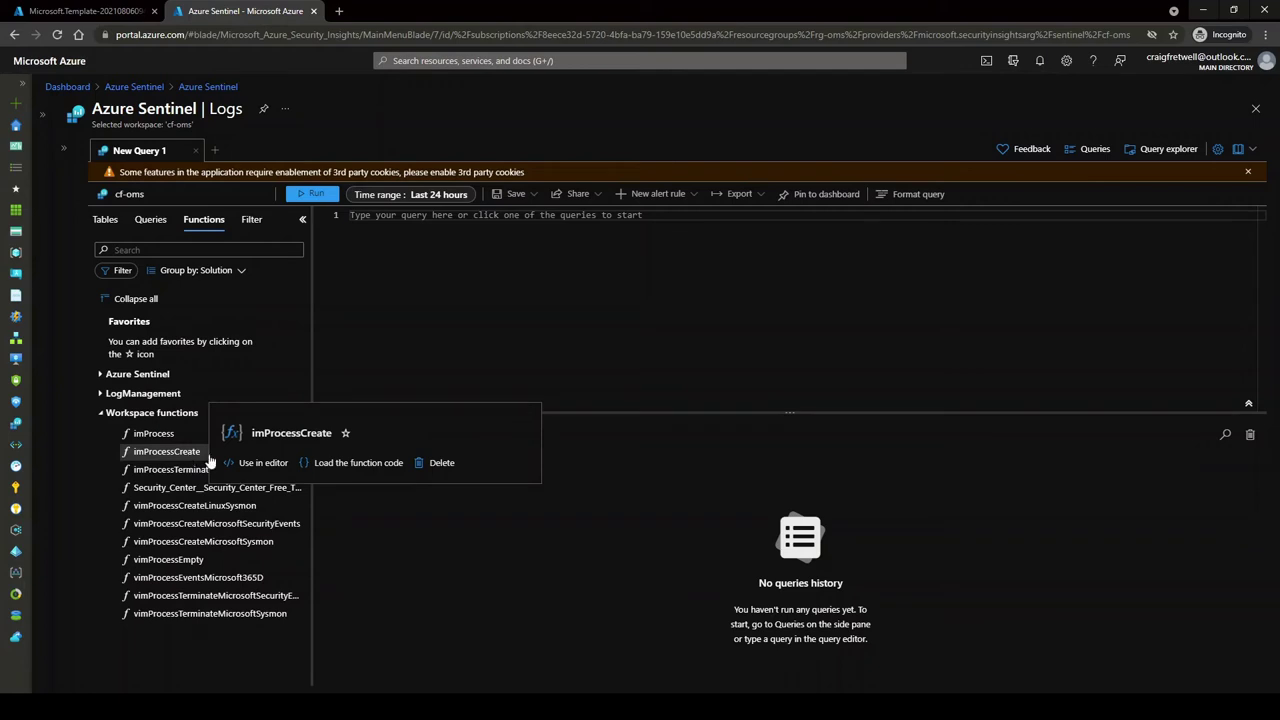
{"action": "left_click", "coordinate": [343, 463]}
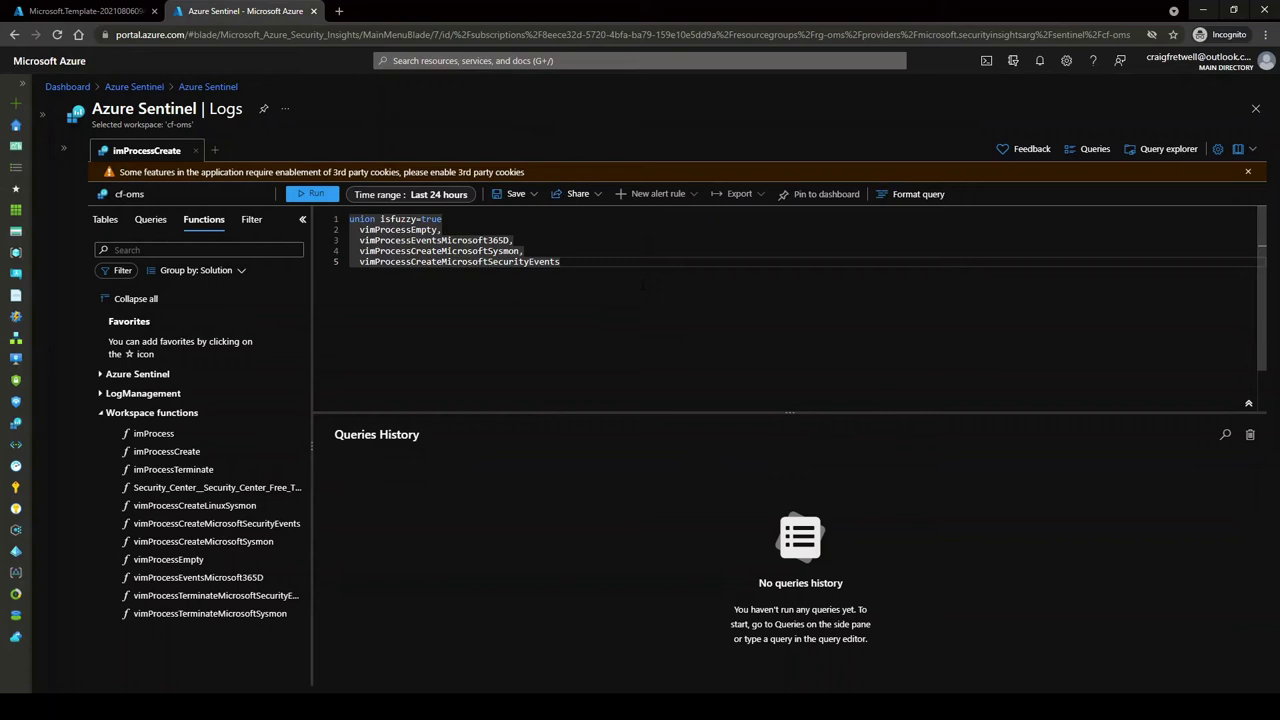
{"action": "key", "text": "ctrl+a"}
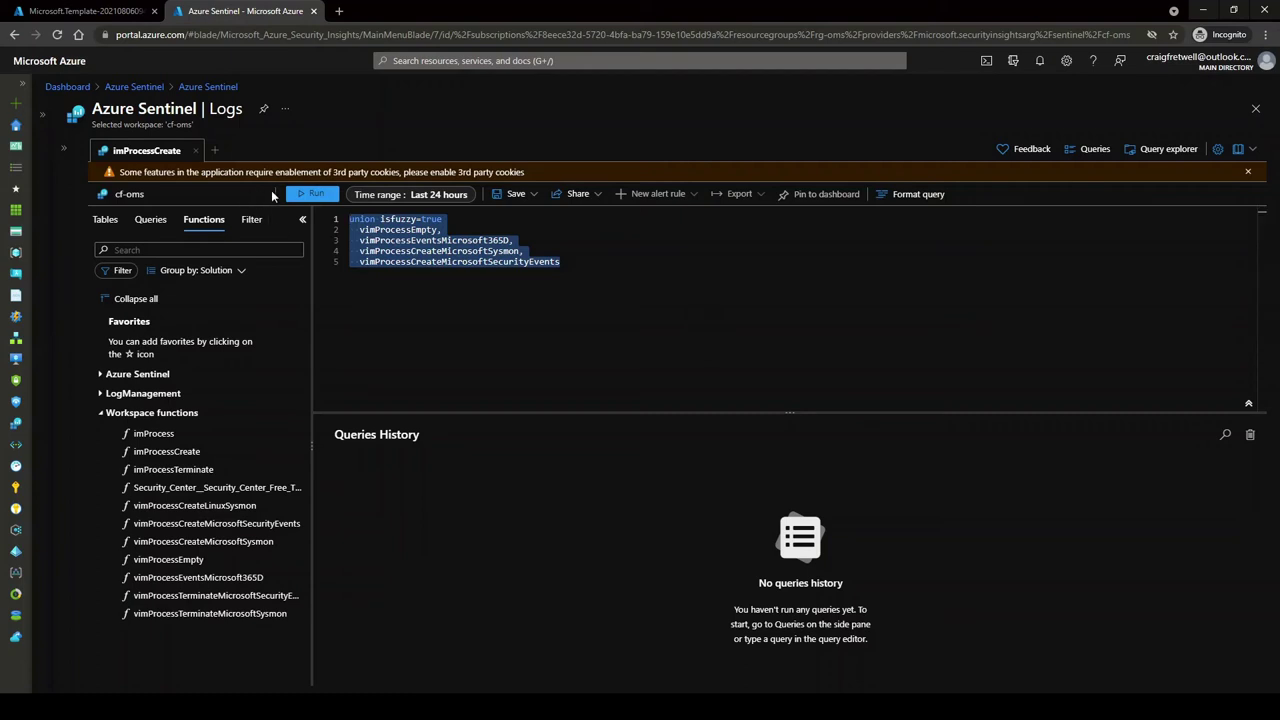
{"action": "left_click", "coordinate": [312, 193]}
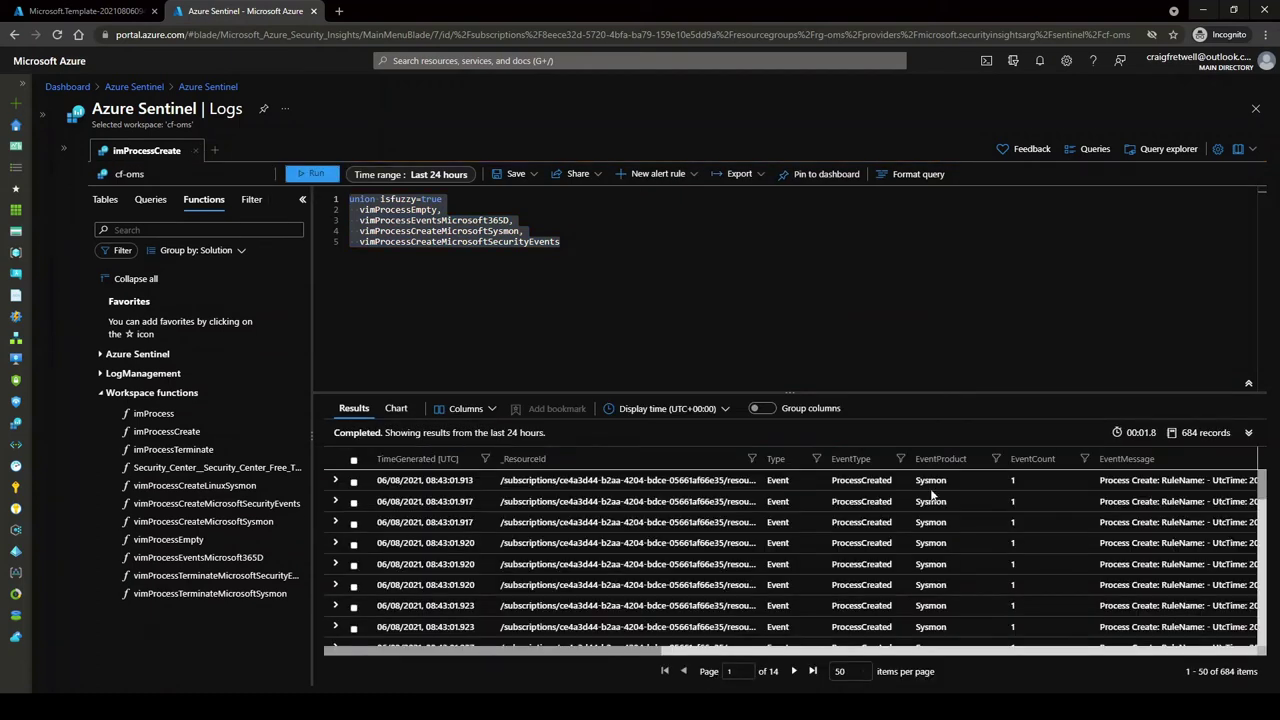
Review the 684 returned process-creation records, then delete the query from the editor.
{"action": "scroll", "coordinate": [623, 600], "scroll_direction": "down", "scroll_amount": 3}
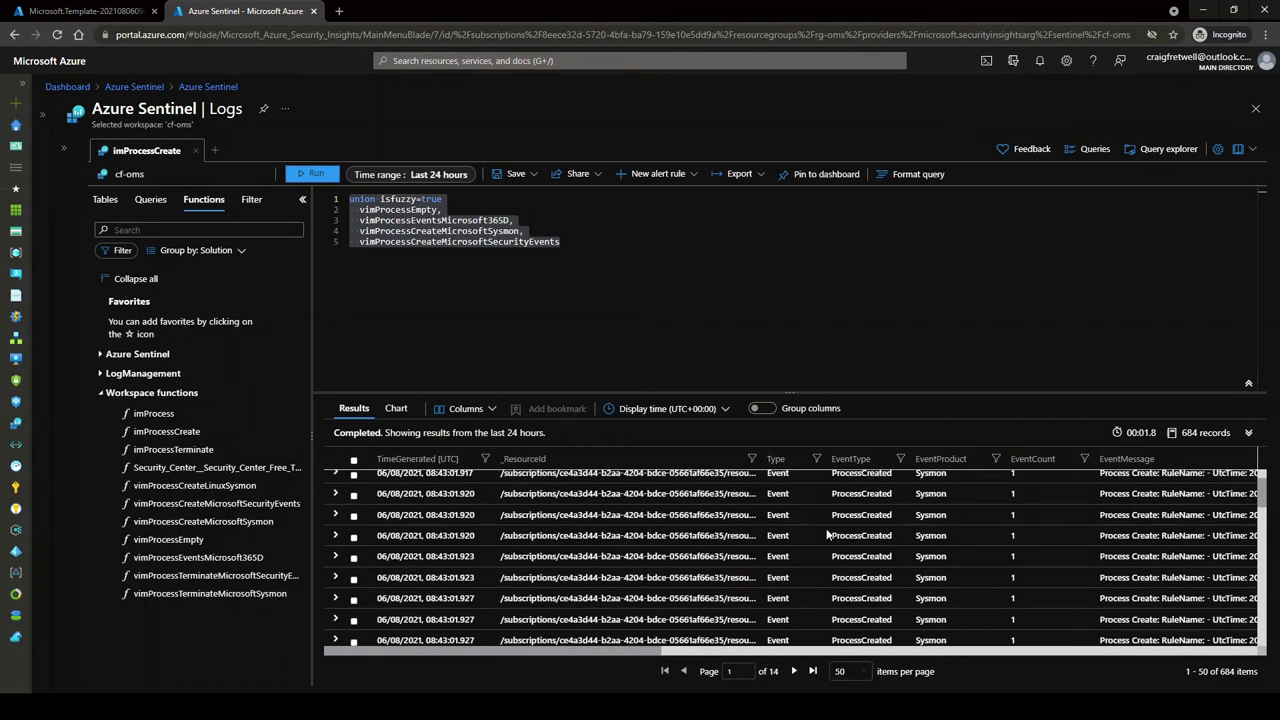
{"action": "left_click_drag", "start_coordinate": [623, 653], "coordinate": [1087, 640]}
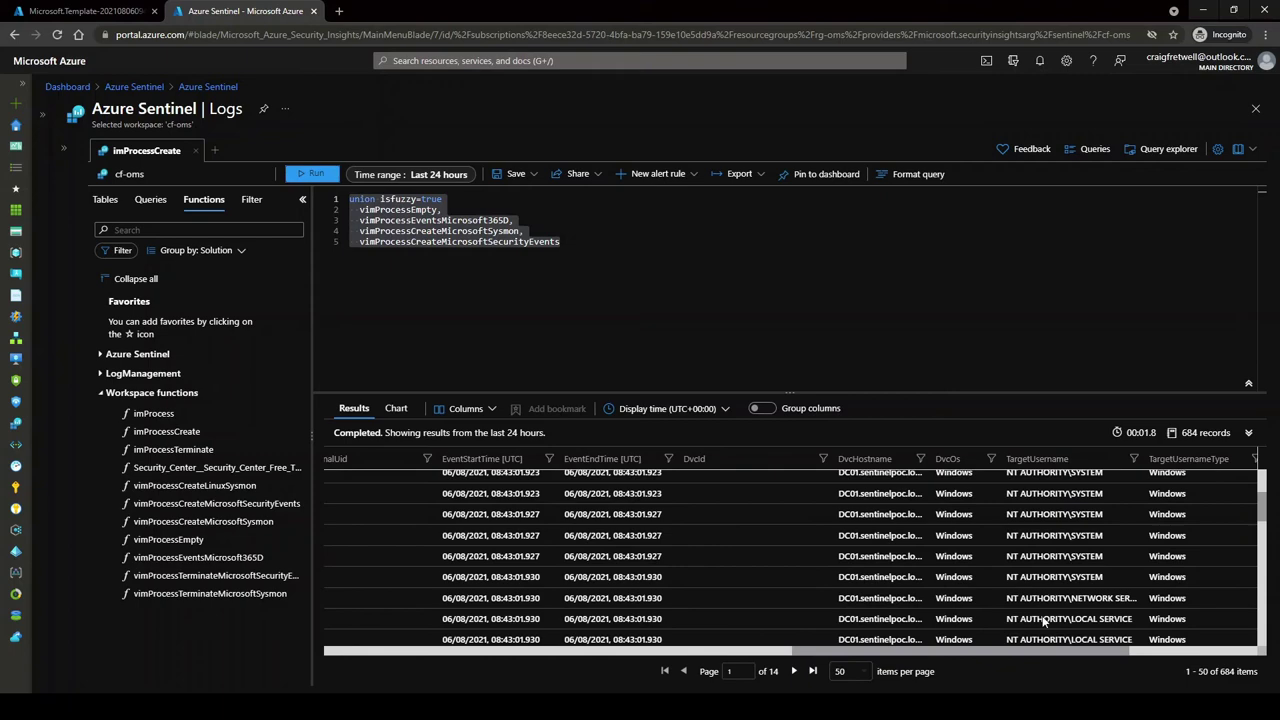
{"action": "scroll", "coordinate": [1043, 623], "scroll_direction": "down", "scroll_amount": 5}
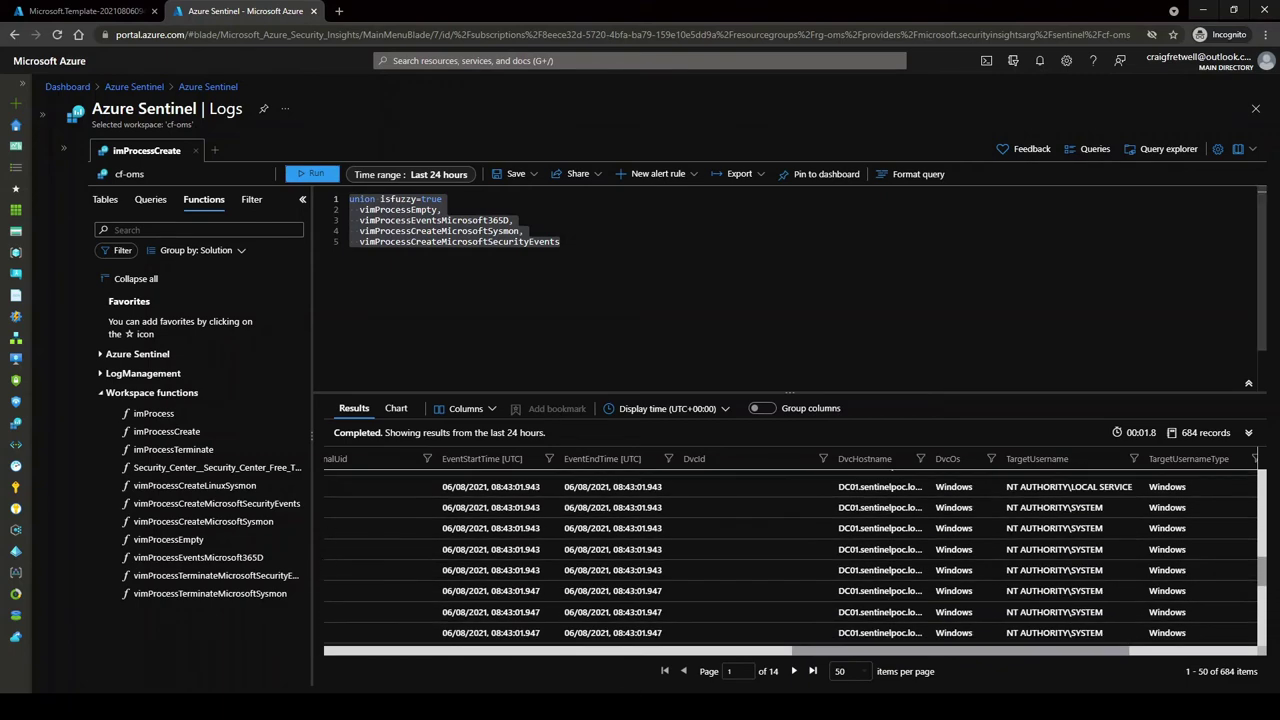
{"action": "key", "text": "Delete"}
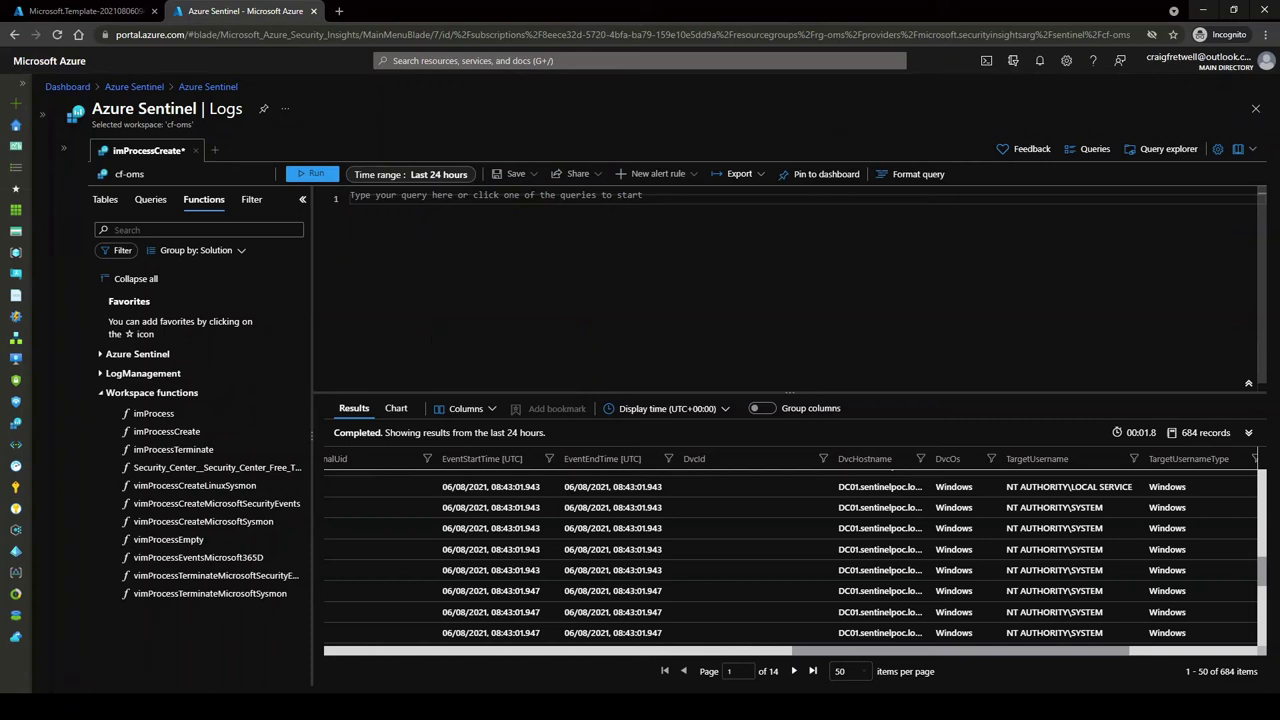
{"action": "right_click", "coordinate": [237, 524]}
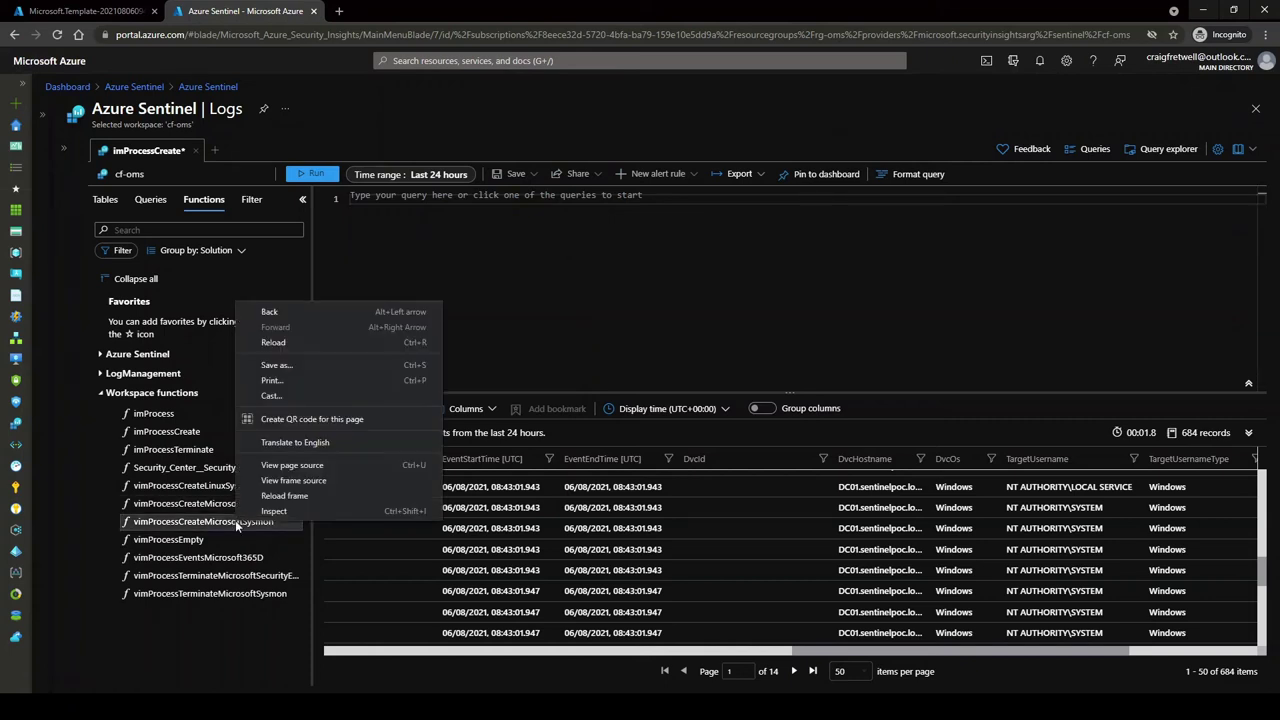
{"action": "left_click", "coordinate": [214, 524]}
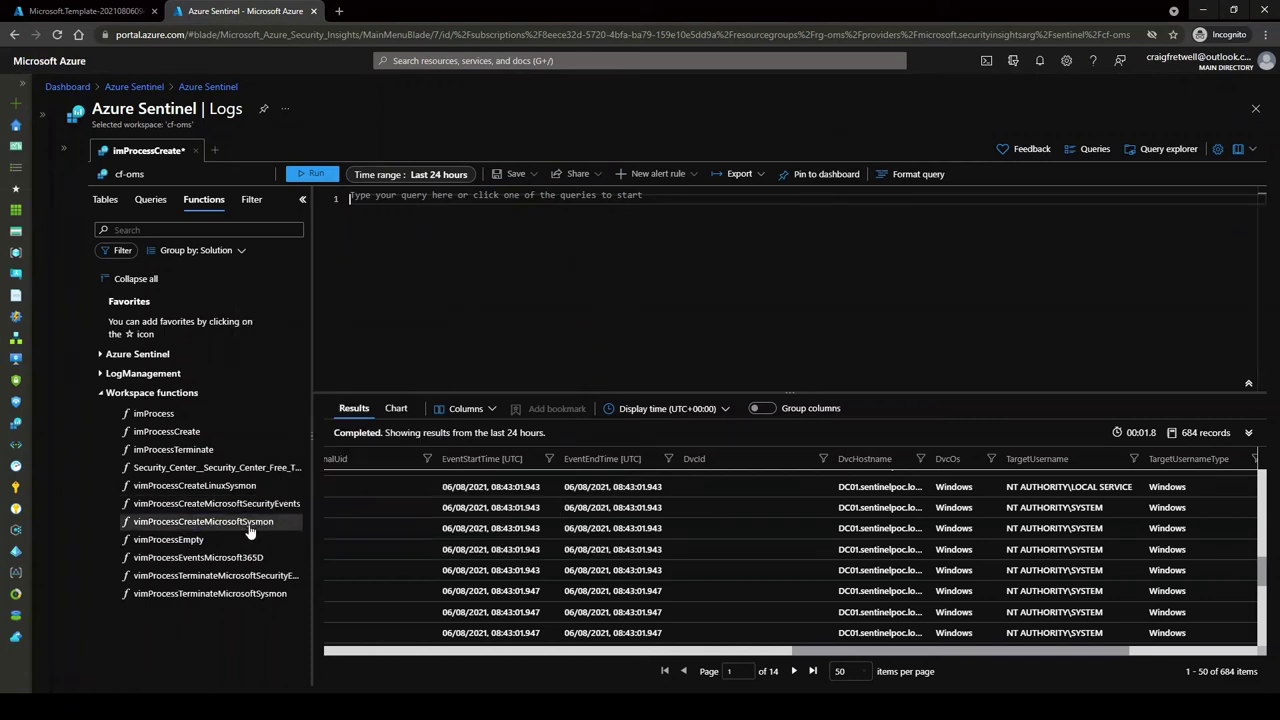
Load and read through the vimProcessCreateMicrosoftSysmon parser code, then start an empty New Query 1.
{"action": "mouse_move", "coordinate": [249, 531]}
{"action": "left_click", "coordinate": [421, 540]}
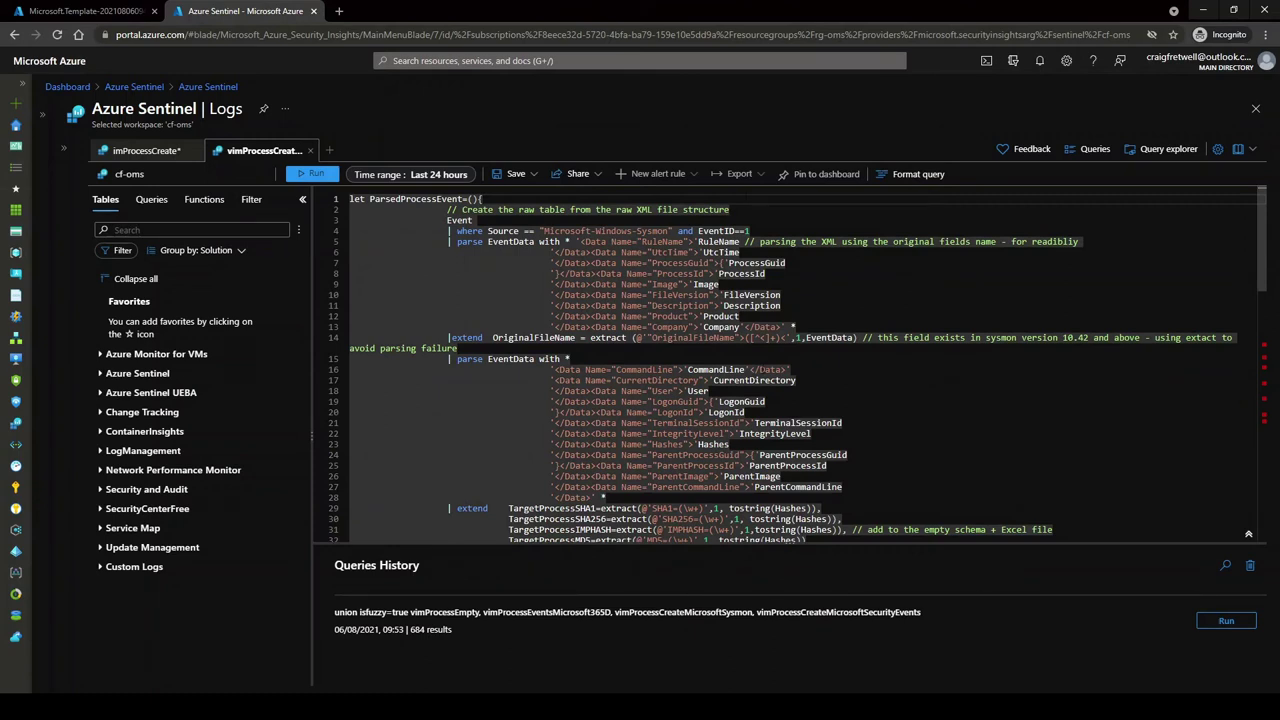
{"action": "scroll", "coordinate": [768, 372], "scroll_direction": "down", "scroll_amount": 2}
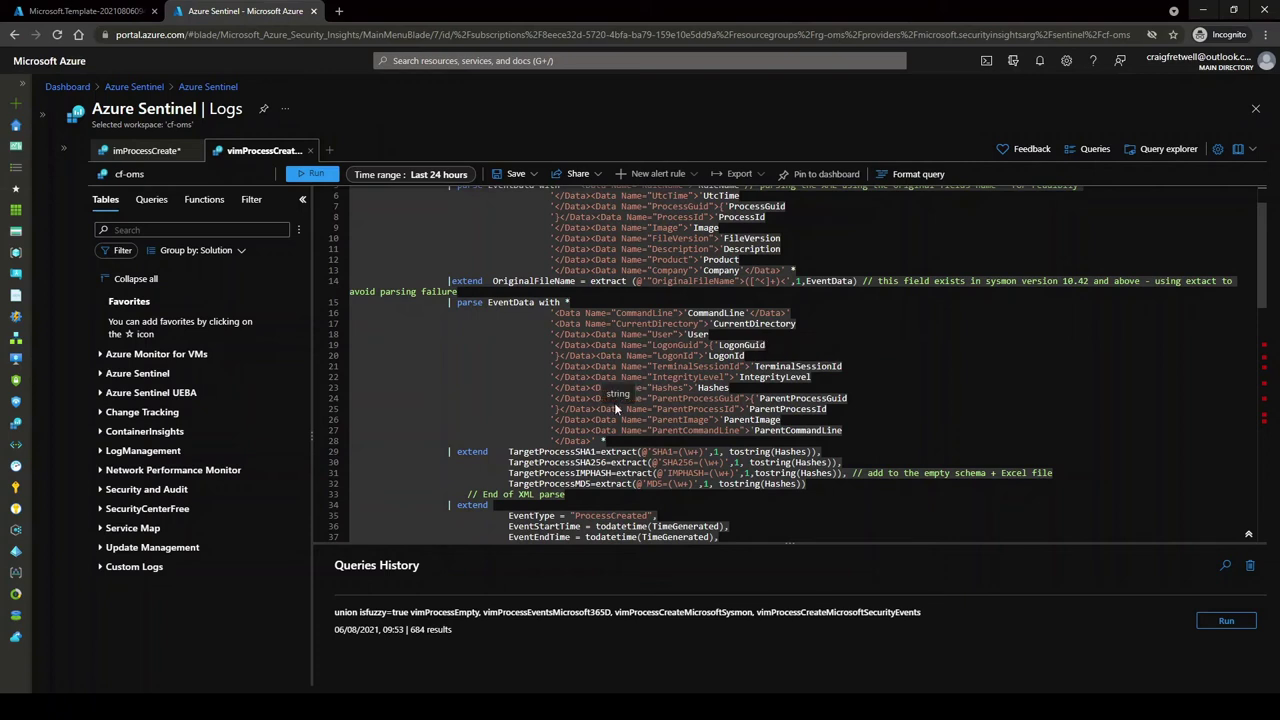
{"action": "scroll", "coordinate": [614, 402], "scroll_direction": "down", "scroll_amount": 5}
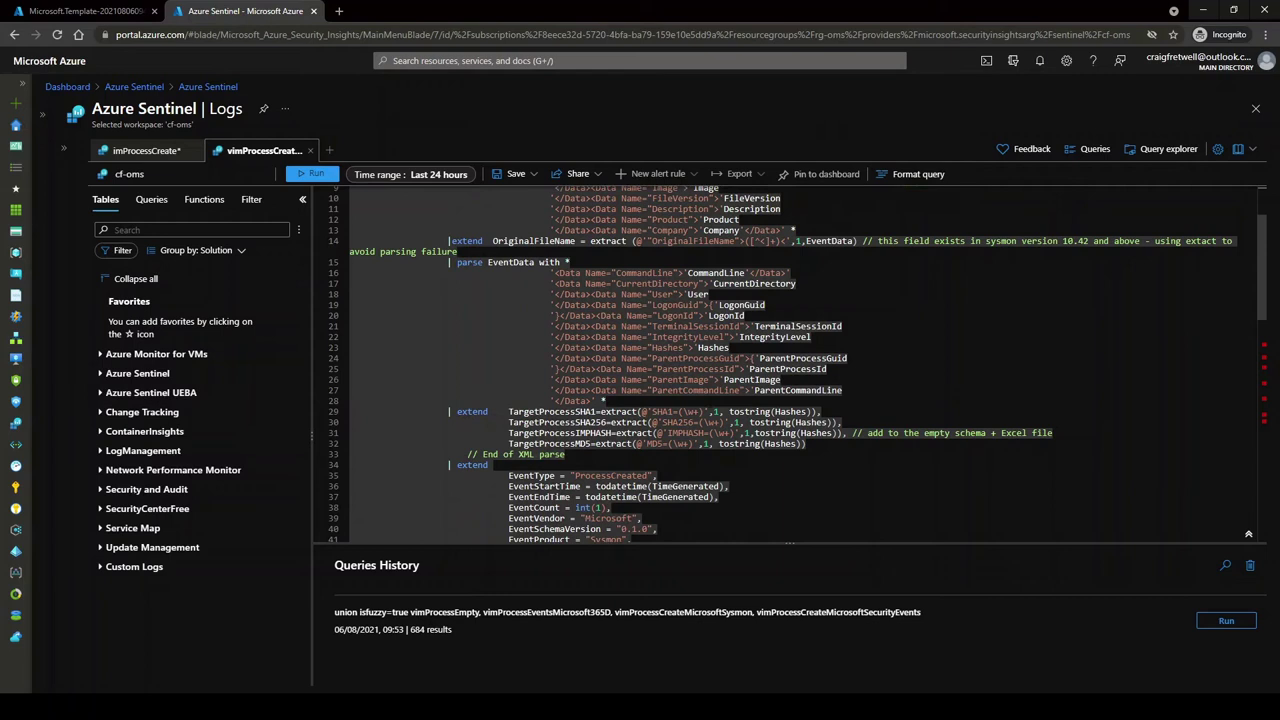
{"action": "scroll", "coordinate": [790, 365], "scroll_direction": "down", "scroll_amount": 4}
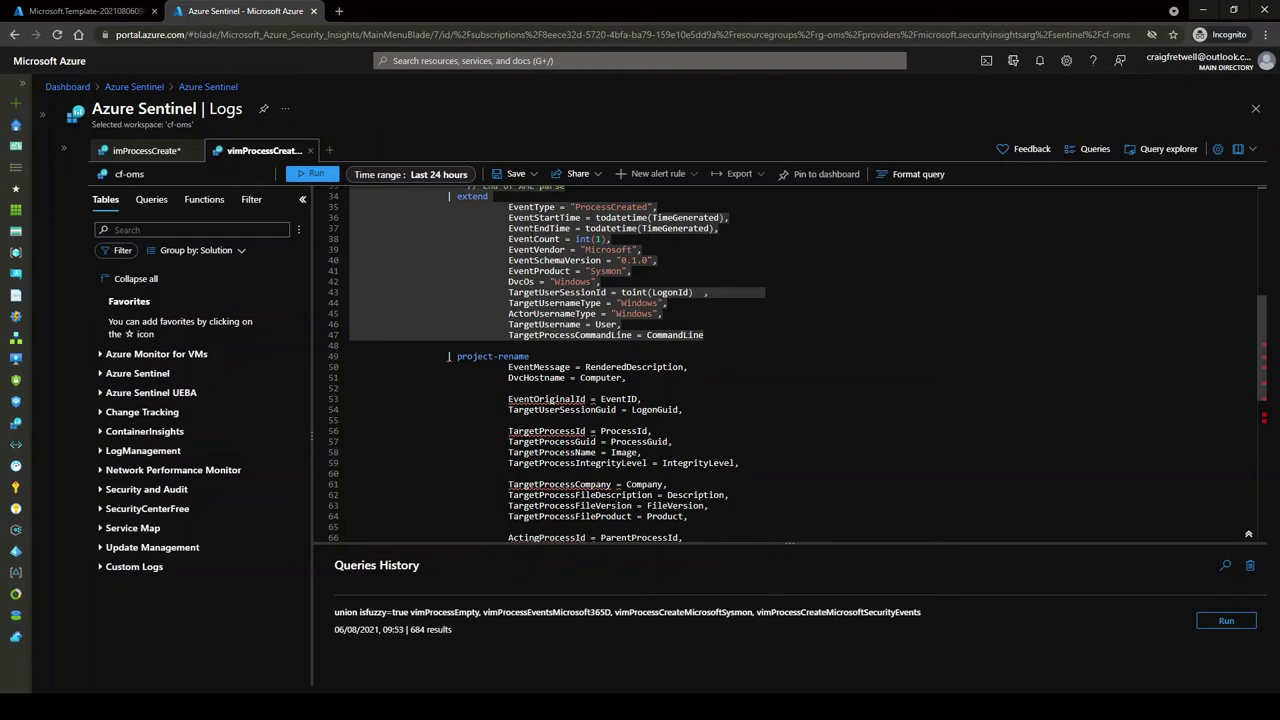
{"action": "left_click", "coordinate": [329, 150]}
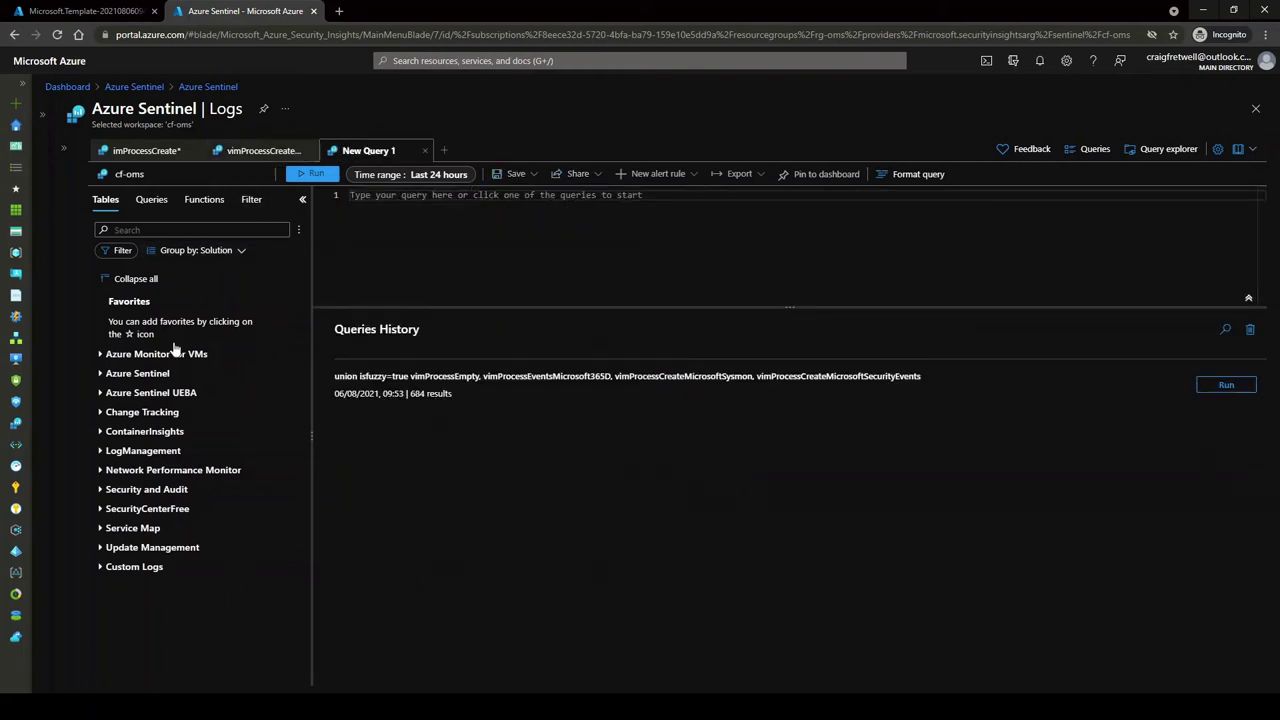
Enter vimProcessCreateMicrosoftSysmon as the whole query and run it, returning 281 records.
{"action": "left_click", "coordinate": [208, 203]}
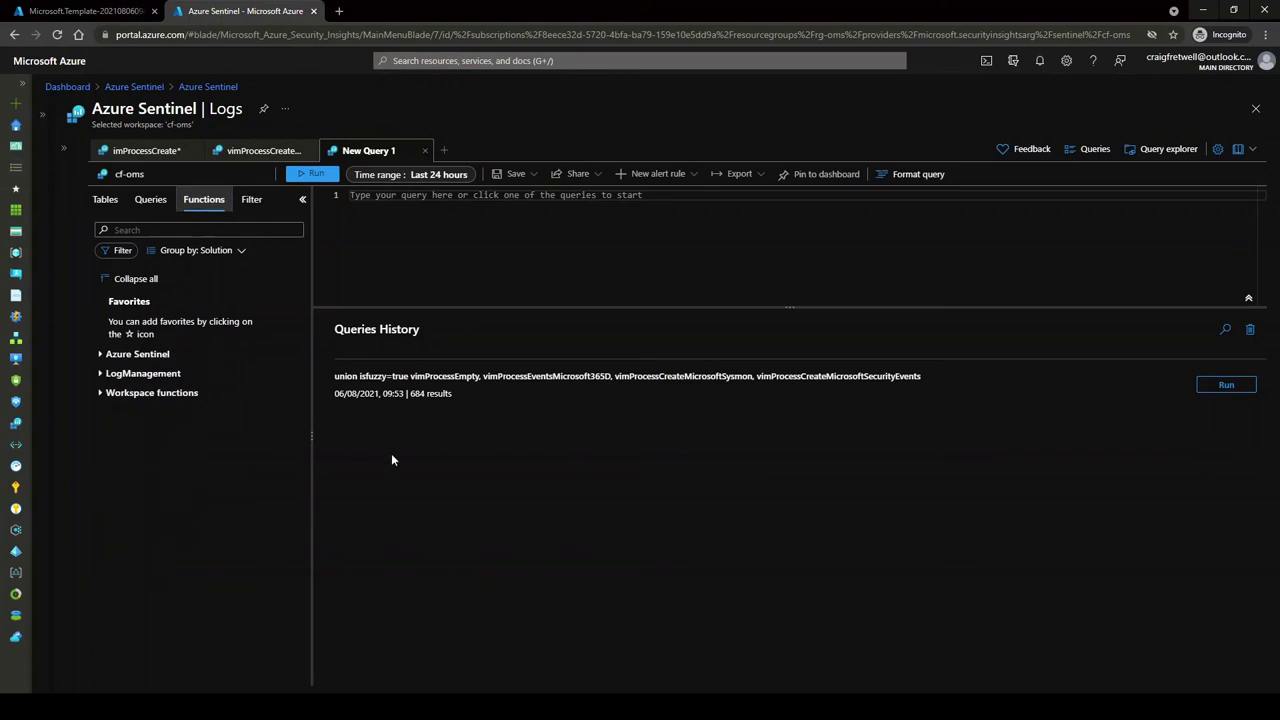
{"action": "left_click", "coordinate": [250, 150]}
{"action": "left_click", "coordinate": [376, 155]}
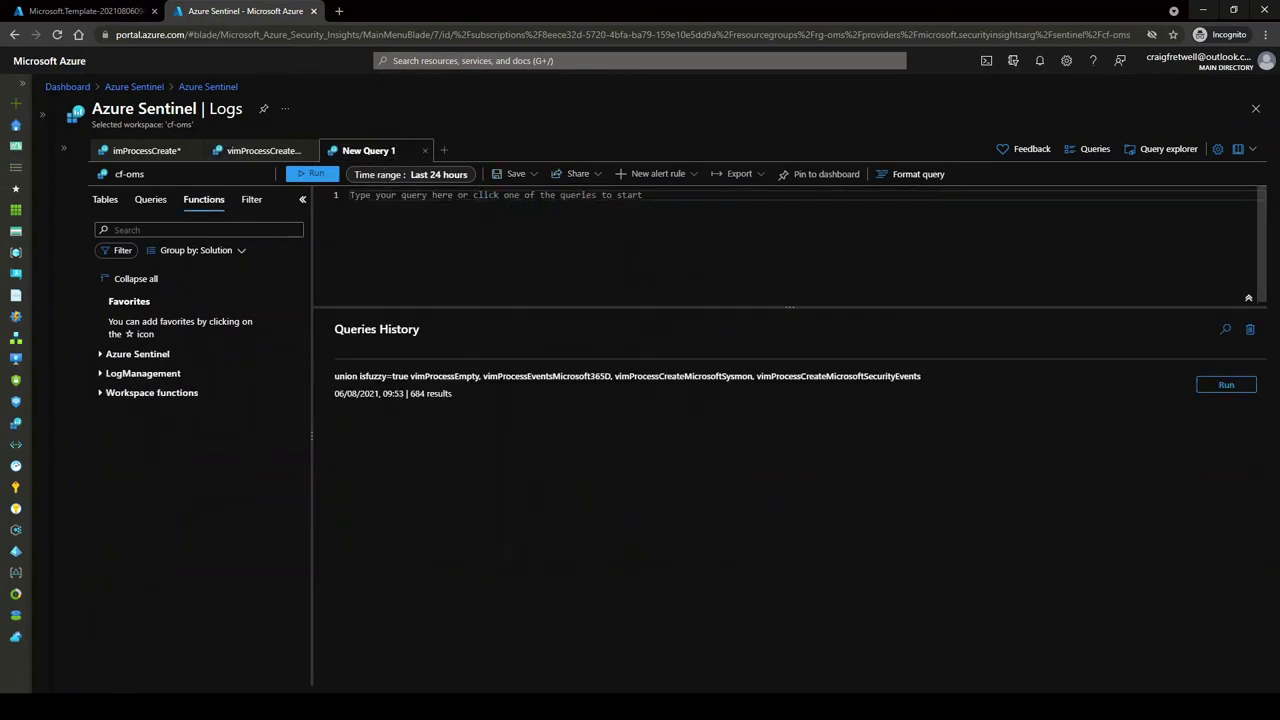
{"action": "type", "text": "vimp"}
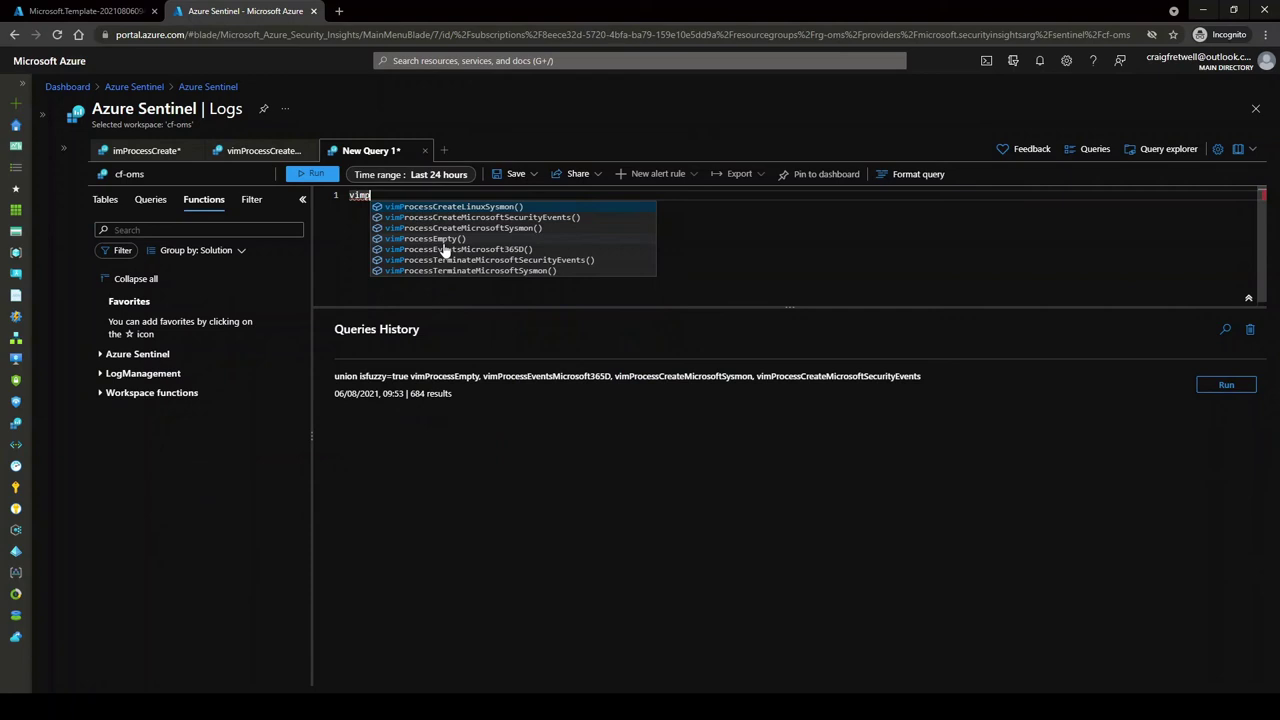
{"action": "key", "text": "Down"}
{"action": "key", "text": "Down"}
{"action": "key", "text": "Tab"}
{"action": "key", "text": "Return"}
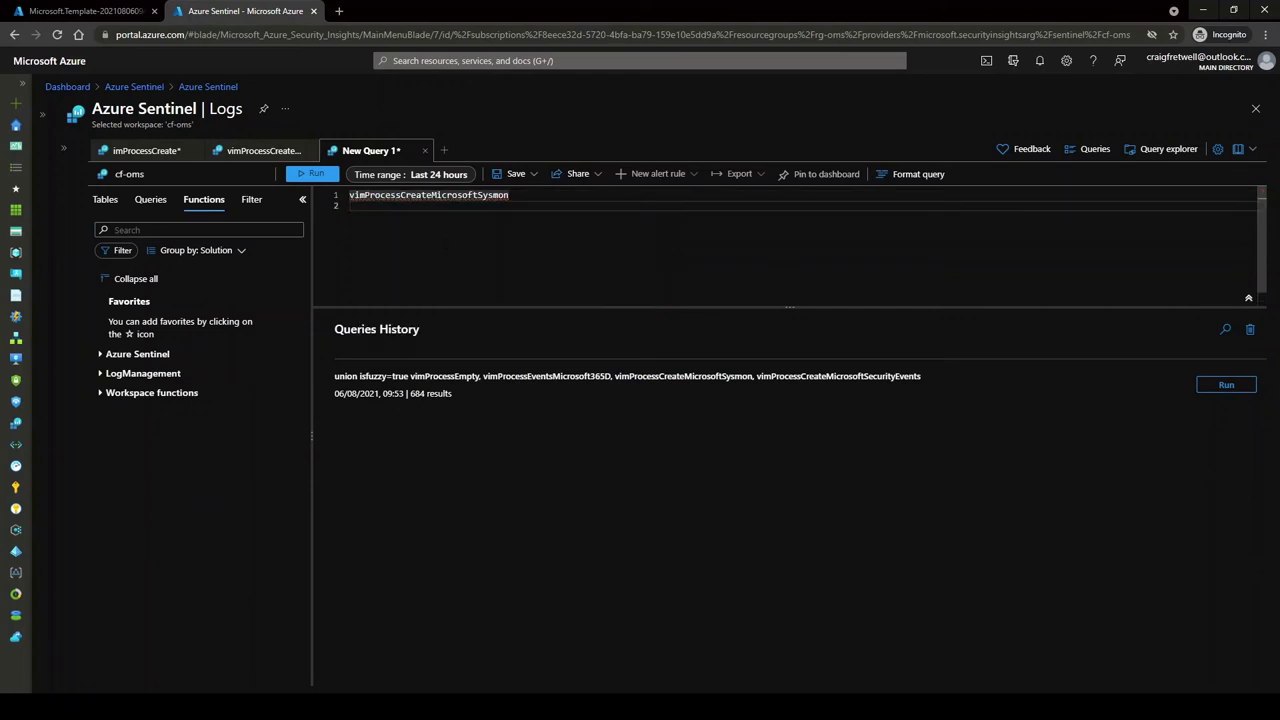
{"action": "key", "text": "shift+Return"}
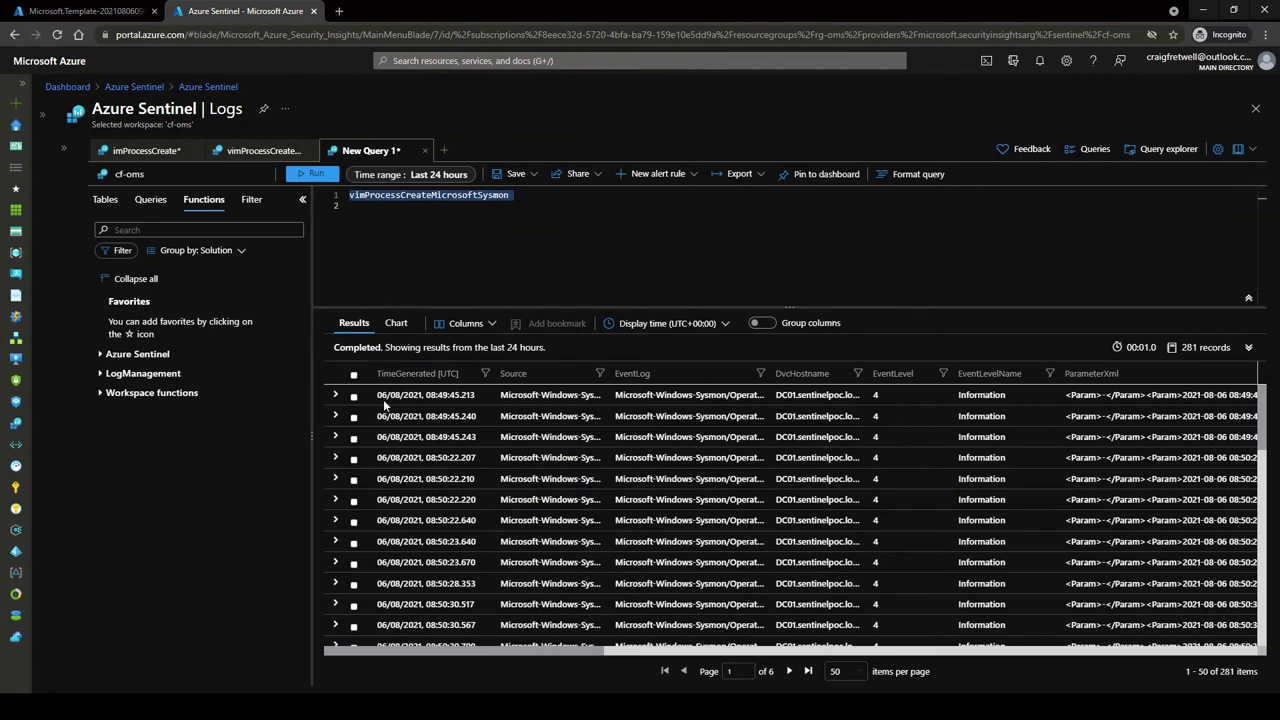
Sort the results by TimeGenerated oldest first and expand the earliest event.
{"action": "left_click", "coordinate": [424, 373]}
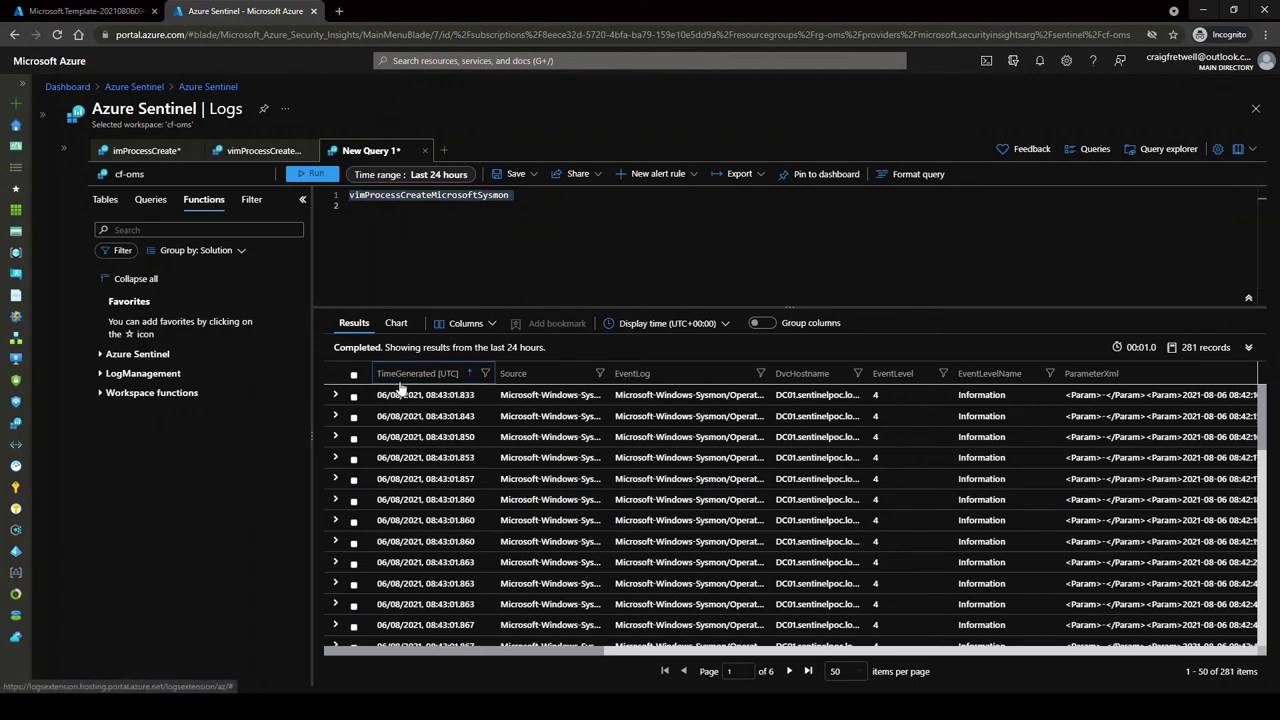
{"action": "left_click", "coordinate": [335, 395]}
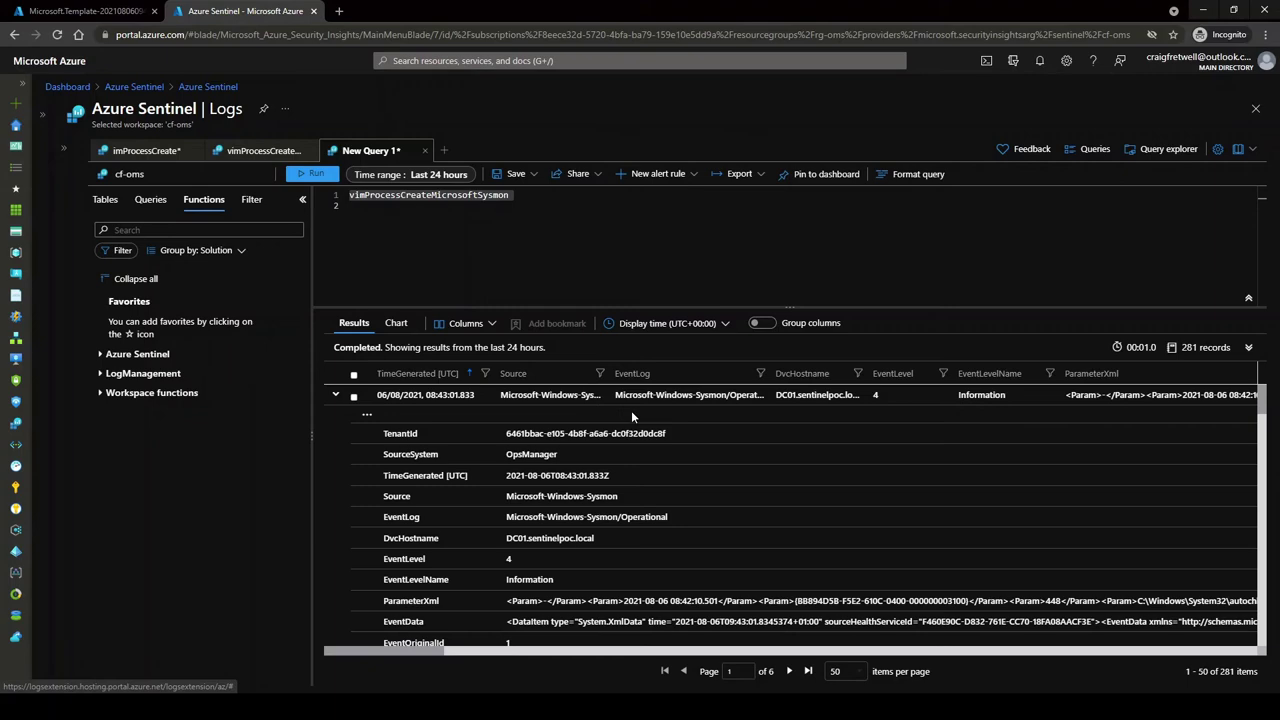
{"action": "scroll", "coordinate": [466, 540], "scroll_direction": "down", "scroll_amount": 1}
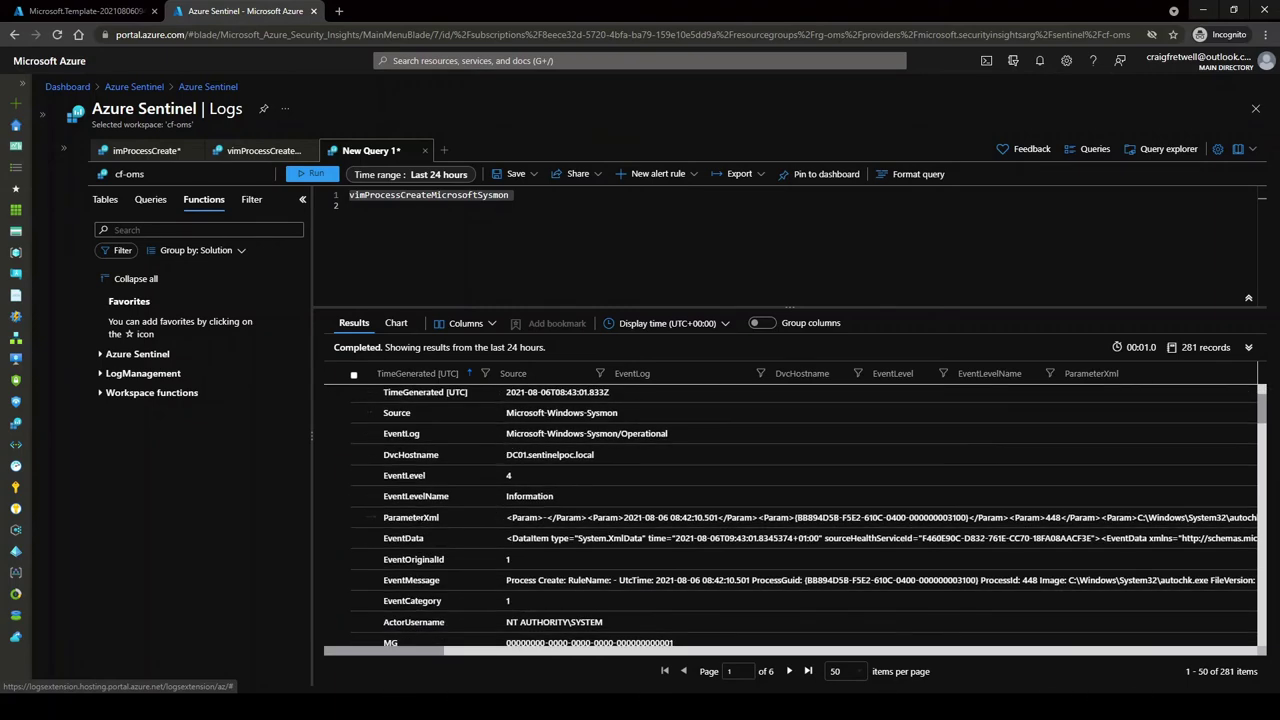
Review its fields: autochk.exe launched by smss.exe, ProcessCreated, schema version 0.1.0.
{"action": "scroll", "coordinate": [485, 532], "scroll_direction": "down", "scroll_amount": 1}
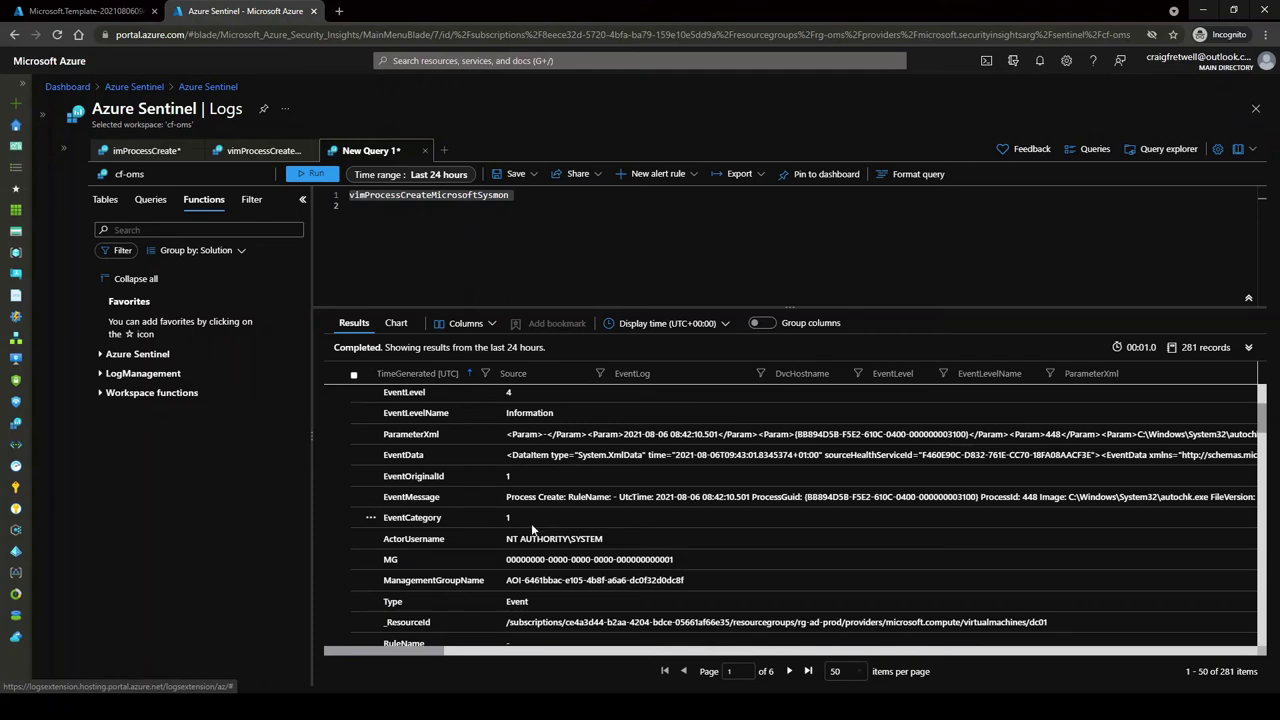
{"action": "scroll", "coordinate": [446, 537], "scroll_direction": "down", "scroll_amount": 1}
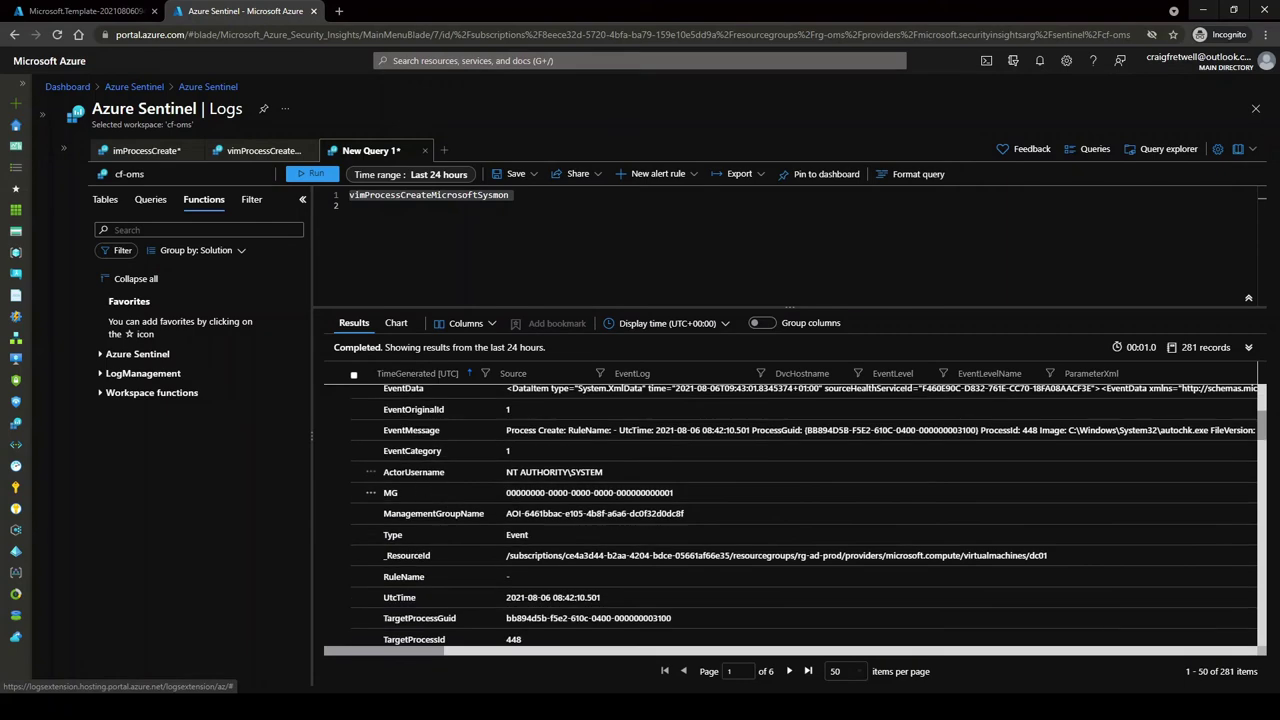
{"action": "scroll", "coordinate": [472, 471], "scroll_direction": "down", "scroll_amount": 1}
{"action": "scroll", "coordinate": [440, 495], "scroll_direction": "down", "scroll_amount": 1}
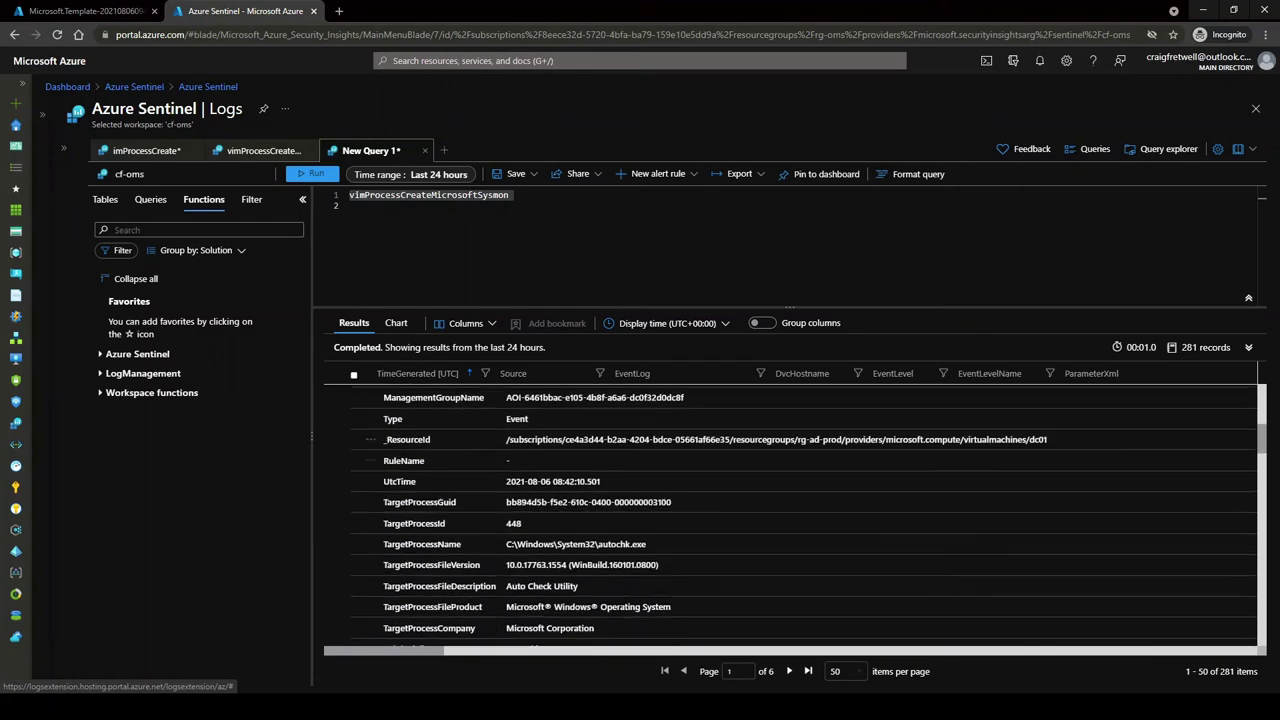
{"action": "scroll", "coordinate": [493, 503], "scroll_direction": "down", "scroll_amount": 1}
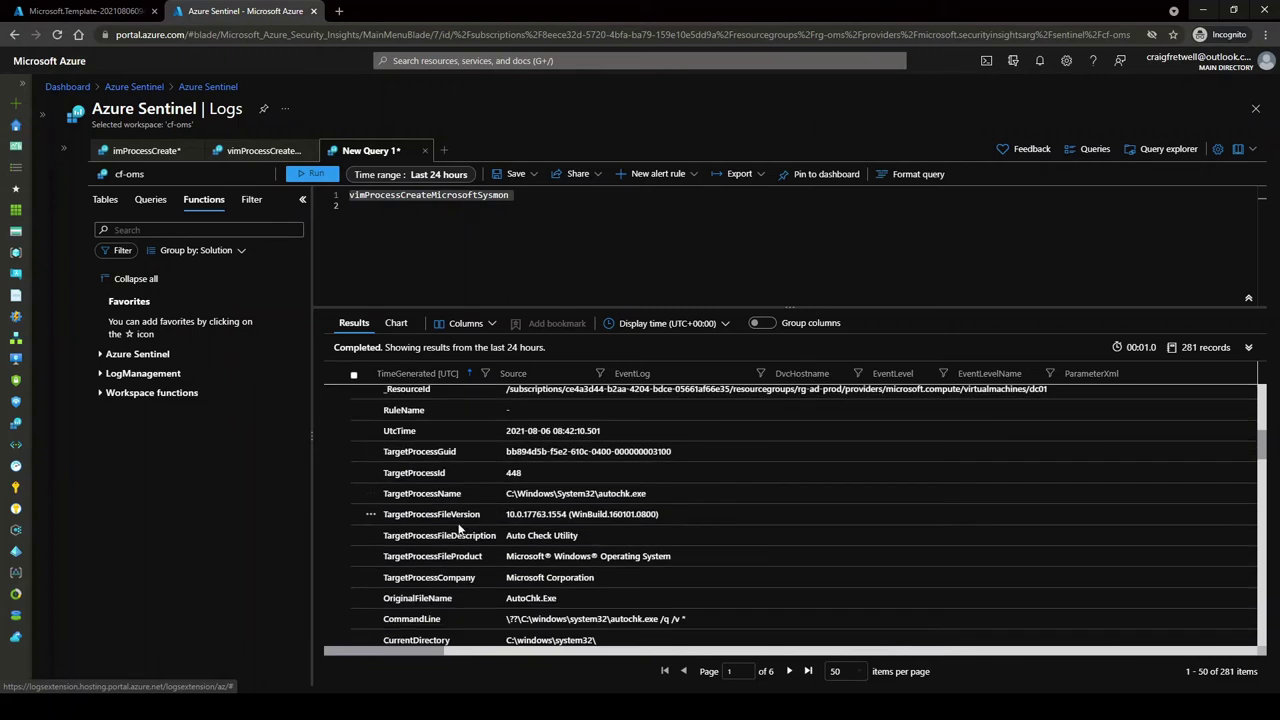
{"action": "scroll", "coordinate": [465, 530], "scroll_direction": "down", "scroll_amount": 1}
{"action": "scroll", "coordinate": [465, 500], "scroll_direction": "down", "scroll_amount": 1}
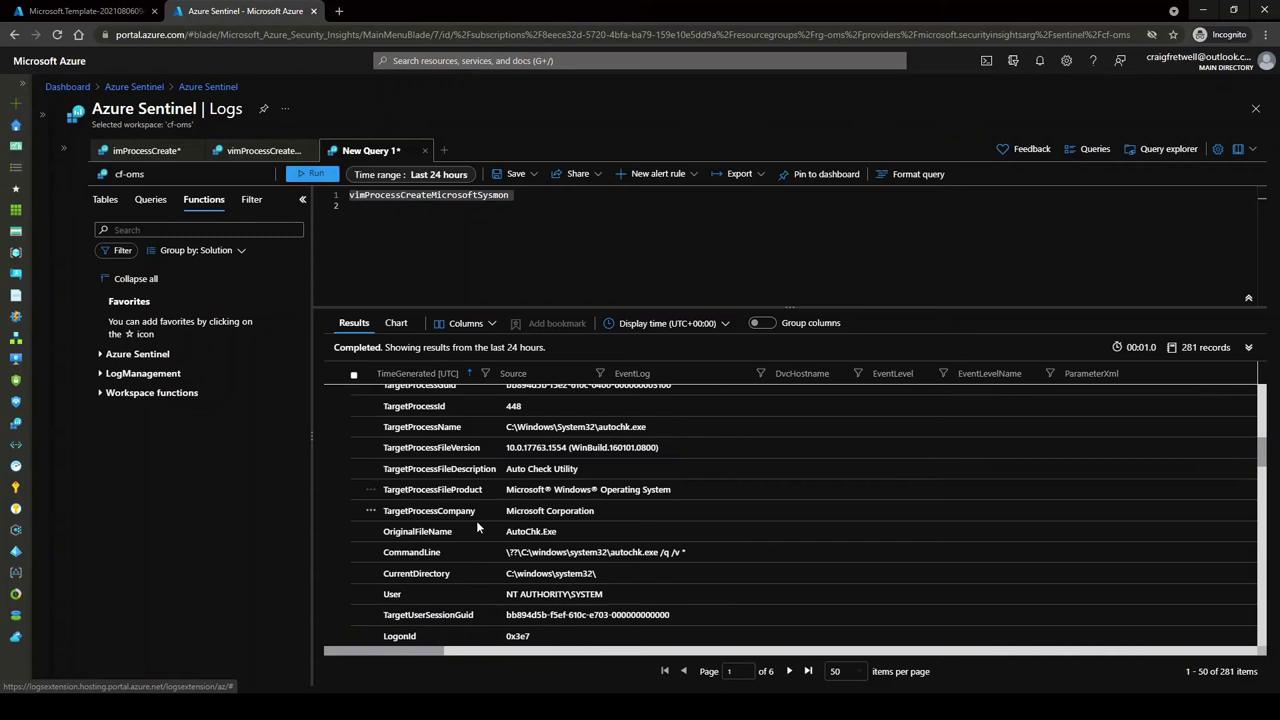
{"action": "scroll", "coordinate": [457, 537], "scroll_direction": "down", "scroll_amount": 1}
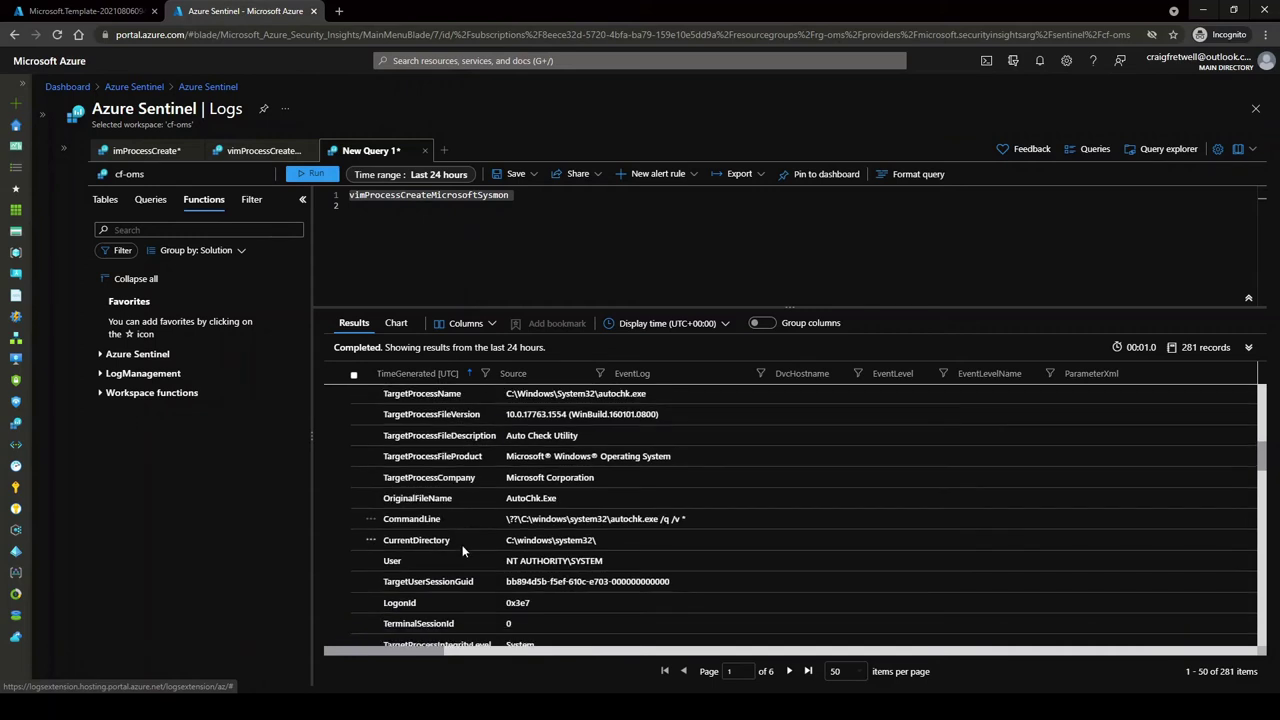
{"action": "scroll", "coordinate": [478, 550], "scroll_direction": "down", "scroll_amount": 1}
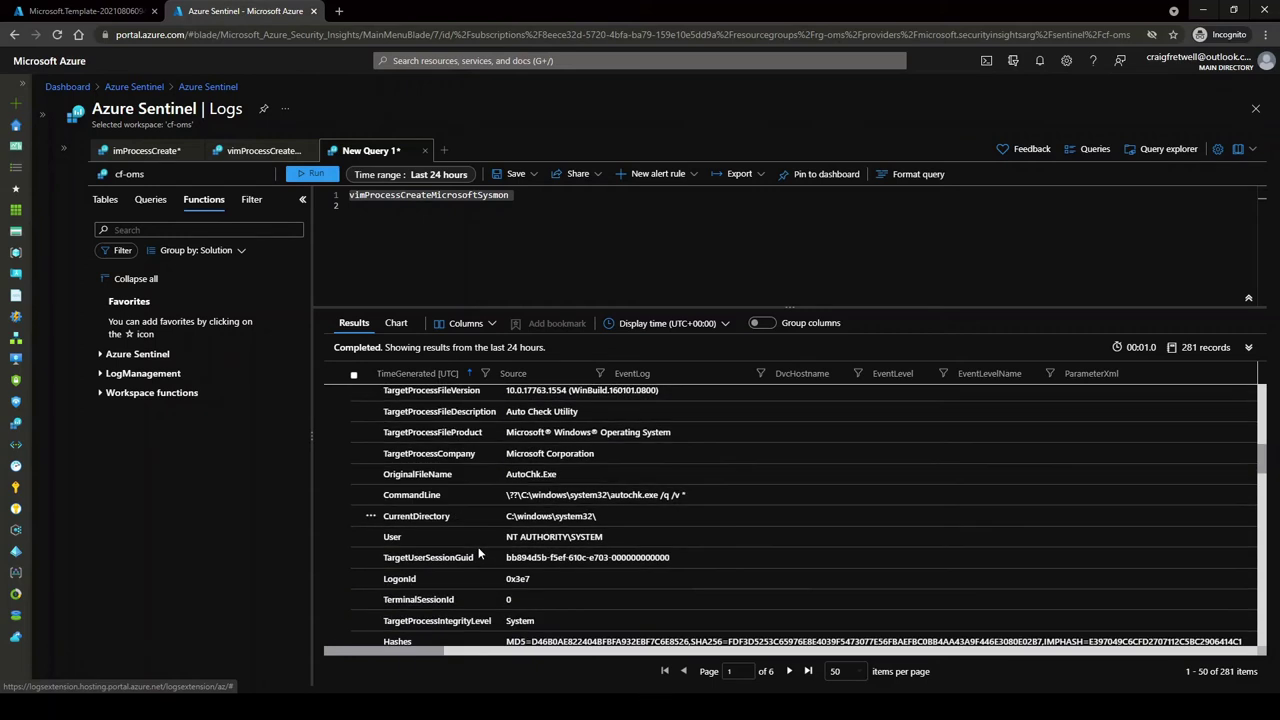
{"action": "scroll", "coordinate": [439, 512], "scroll_direction": "down", "scroll_amount": 2}
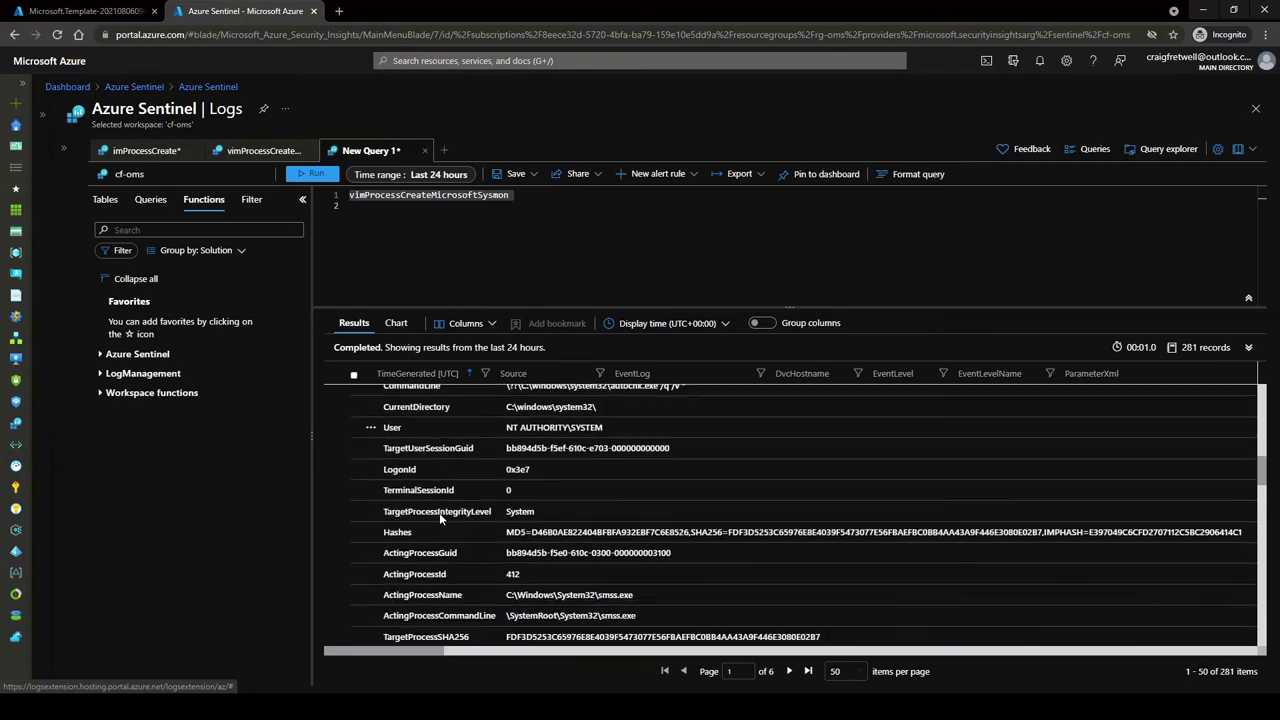
{"action": "scroll", "coordinate": [433, 535], "scroll_direction": "down", "scroll_amount": 2}
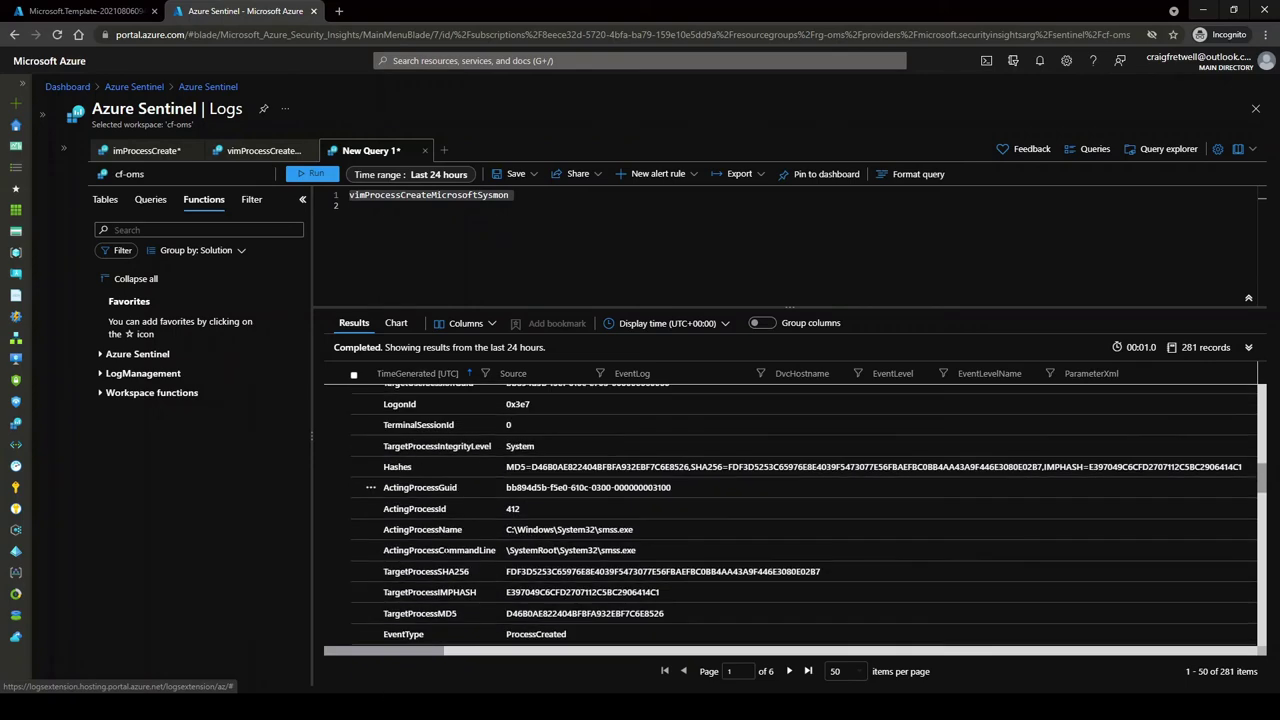
{"action": "scroll", "coordinate": [450, 540], "scroll_direction": "down", "scroll_amount": 2}
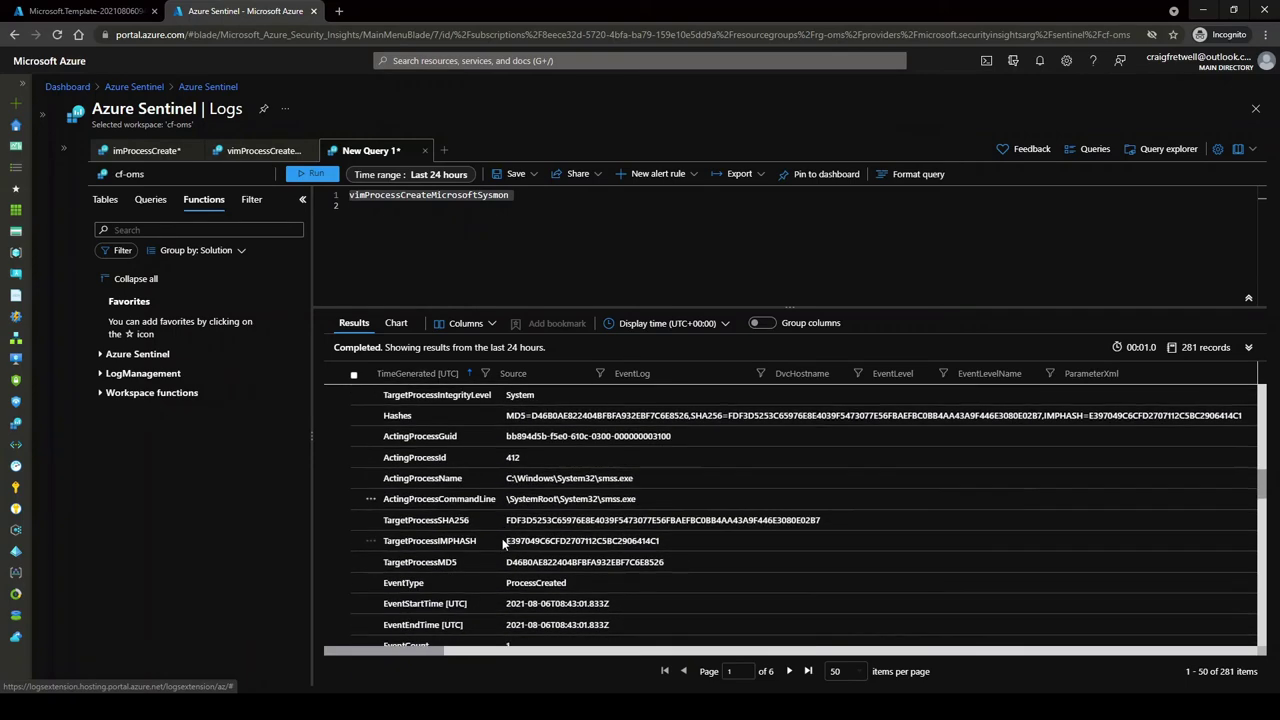
{"action": "scroll", "coordinate": [496, 537], "scroll_direction": "down", "scroll_amount": 1}
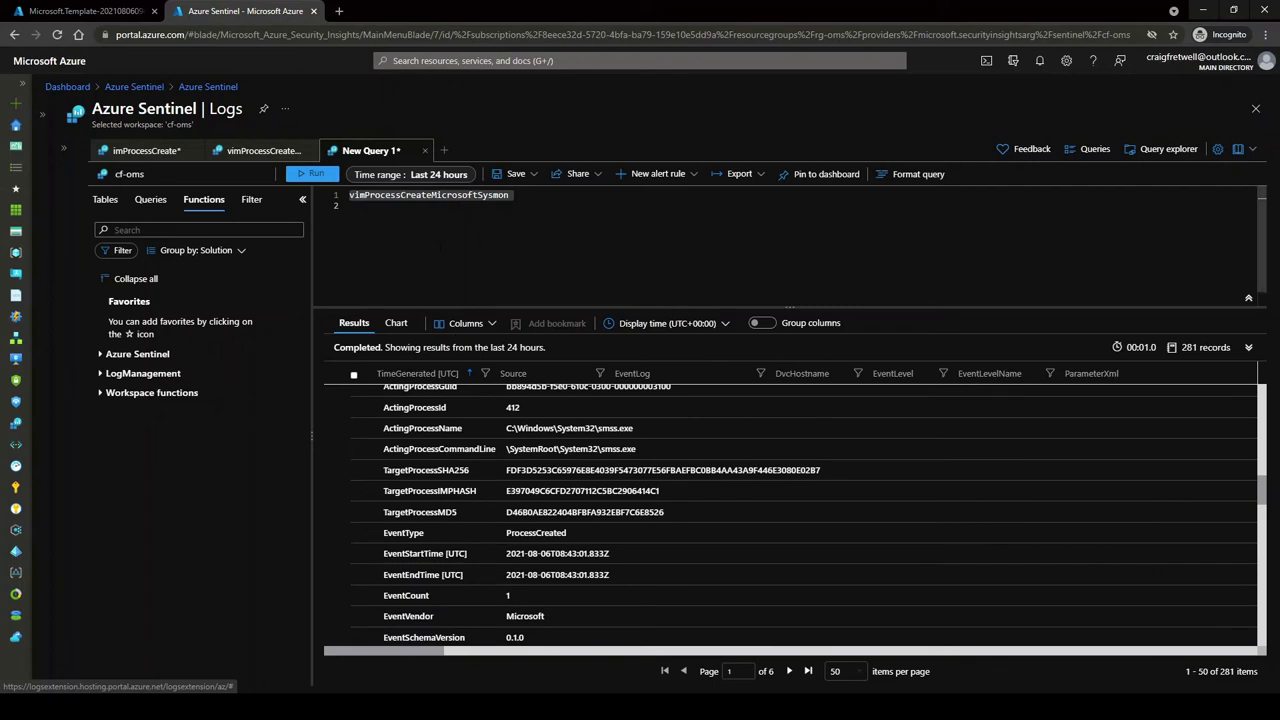
Add the filter | where OriginalFileName == "Cmd.Exe" and run it, leaving 13 records.
{"action": "left_click", "coordinate": [440, 247]}
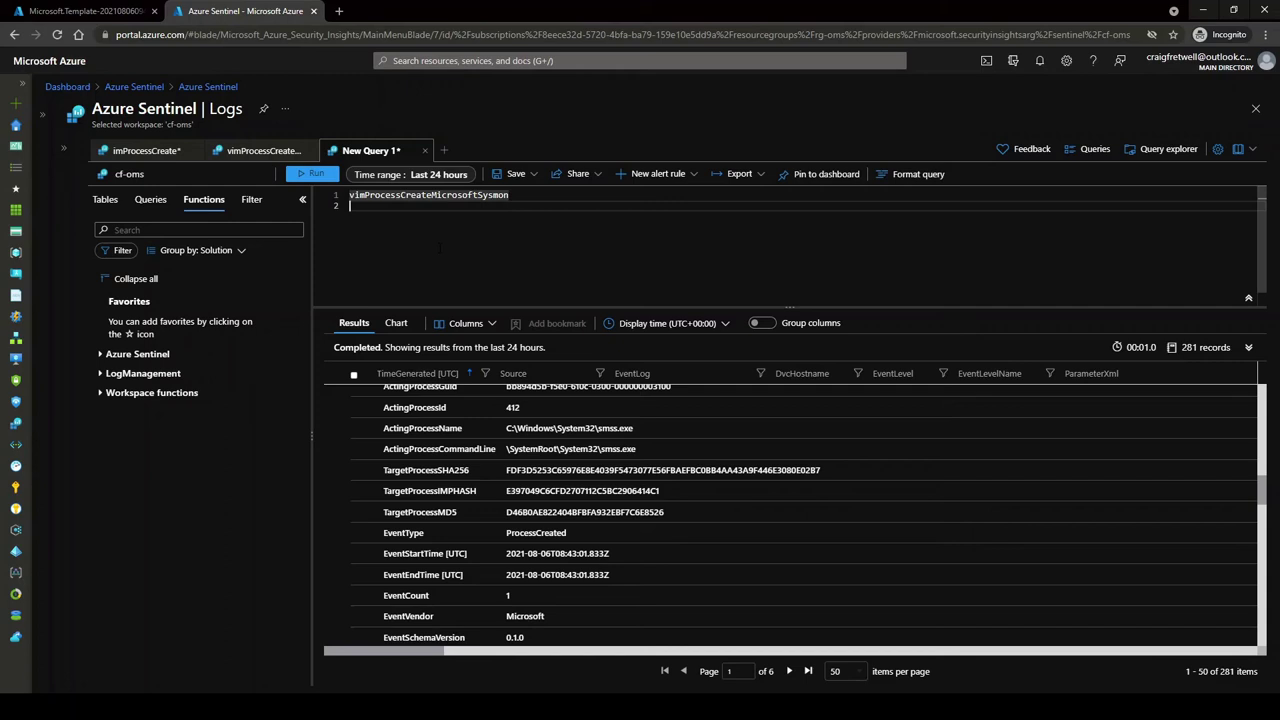
{"action": "key", "text": "shift+Return"}
{"action": "type", "text": "| where "}
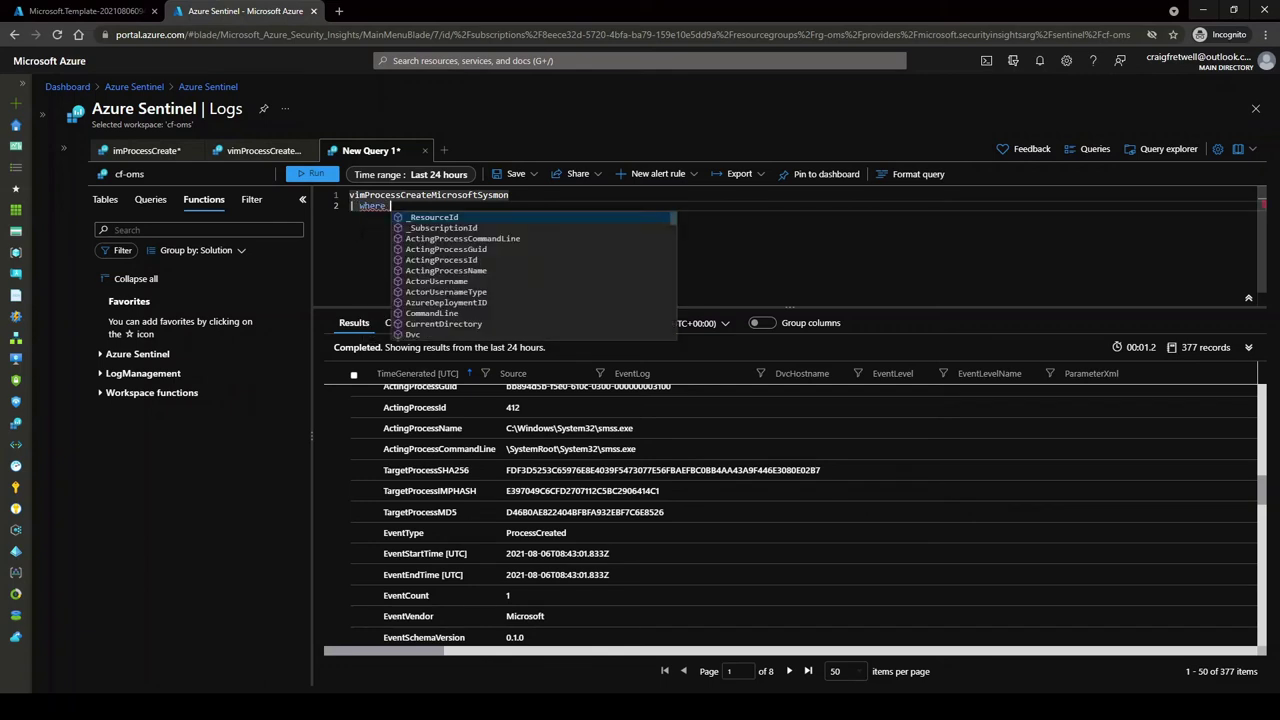
{"action": "type", "text": "OriginalFileName "}
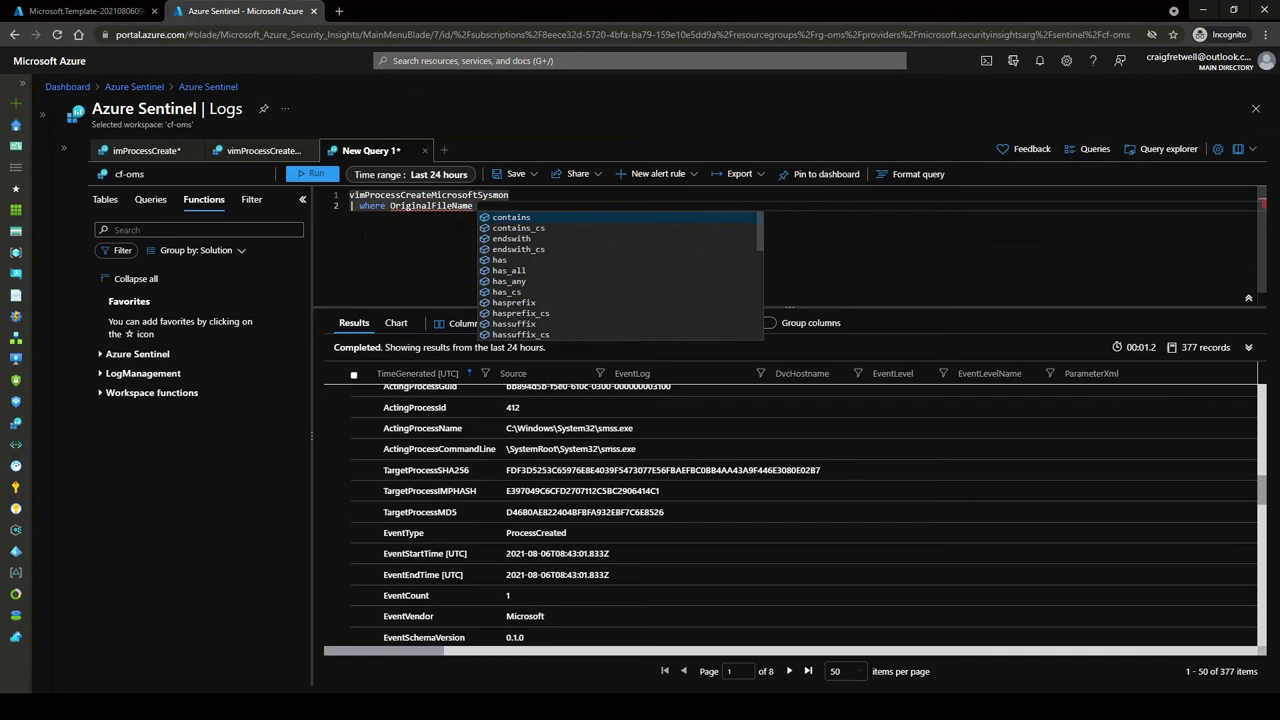
{"action": "type", "text": "== \"Cmd"}
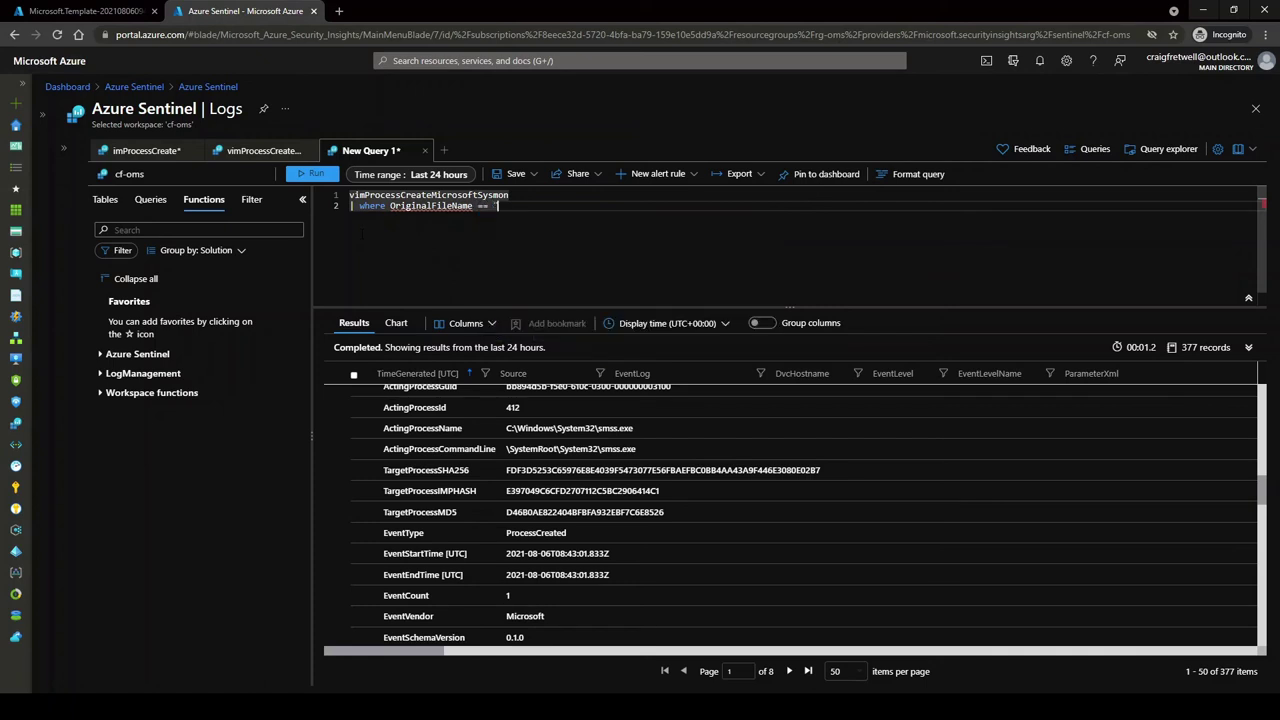
{"action": "type", "text": ".Exe\"A"}
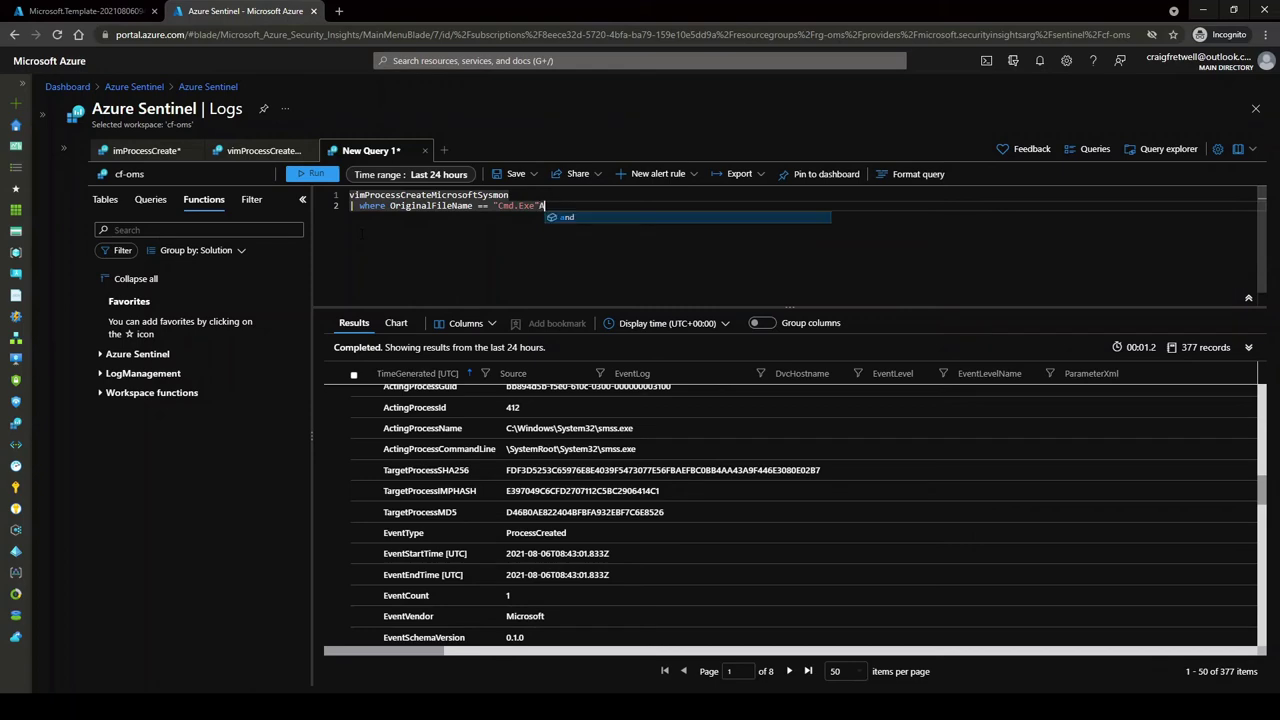
{"action": "key", "text": "BackSpace"}
{"action": "key", "text": "shift+Return"}
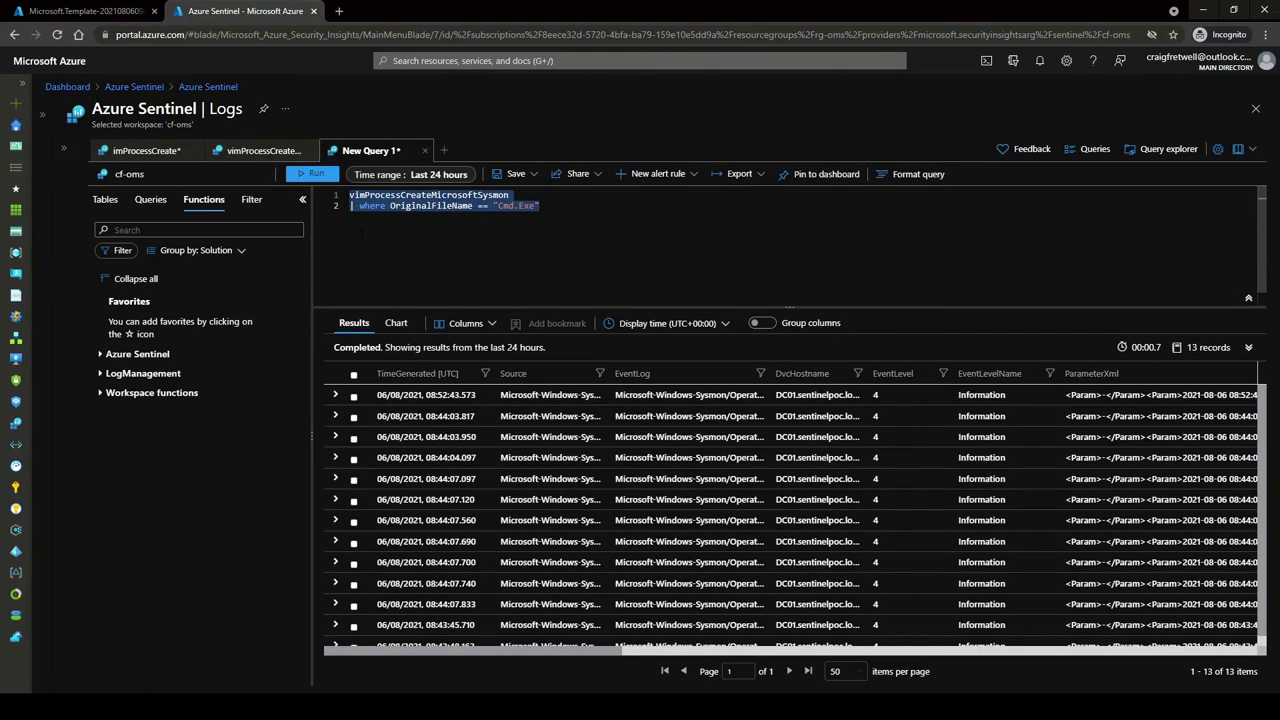
Add the filter | where CurrentDirectory !contains "c:\\Windows\\system32\\" and run it.
{"action": "left_click", "coordinate": [362, 232]}
{"action": "key", "text": "Return"}
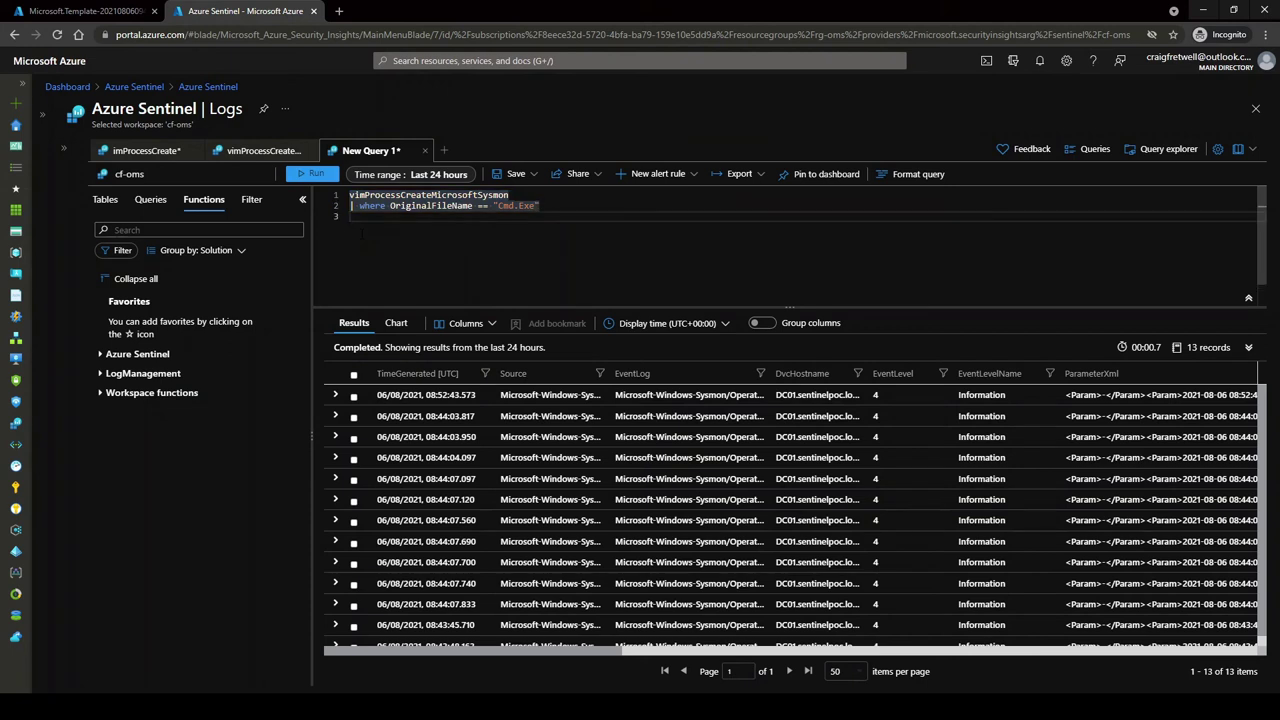
{"action": "type", "text": "| where "}
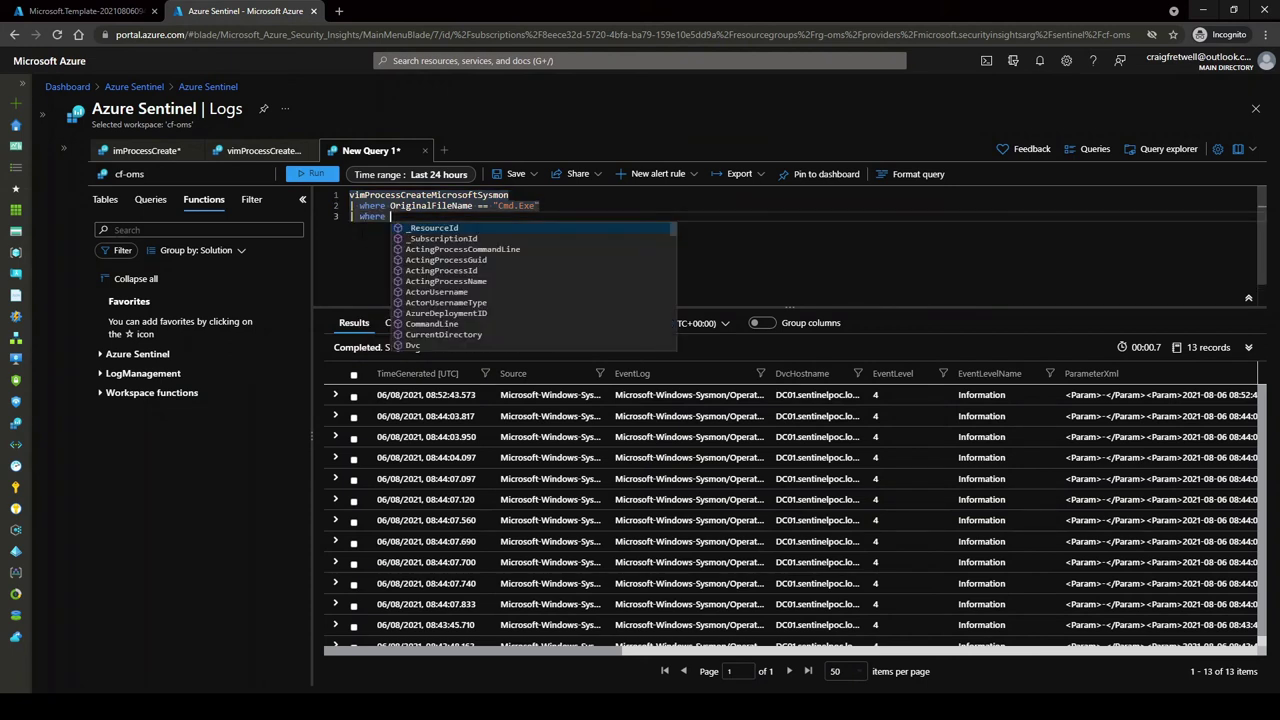
{"action": "type", "text": "cu"}
{"action": "key", "text": "Tab"}
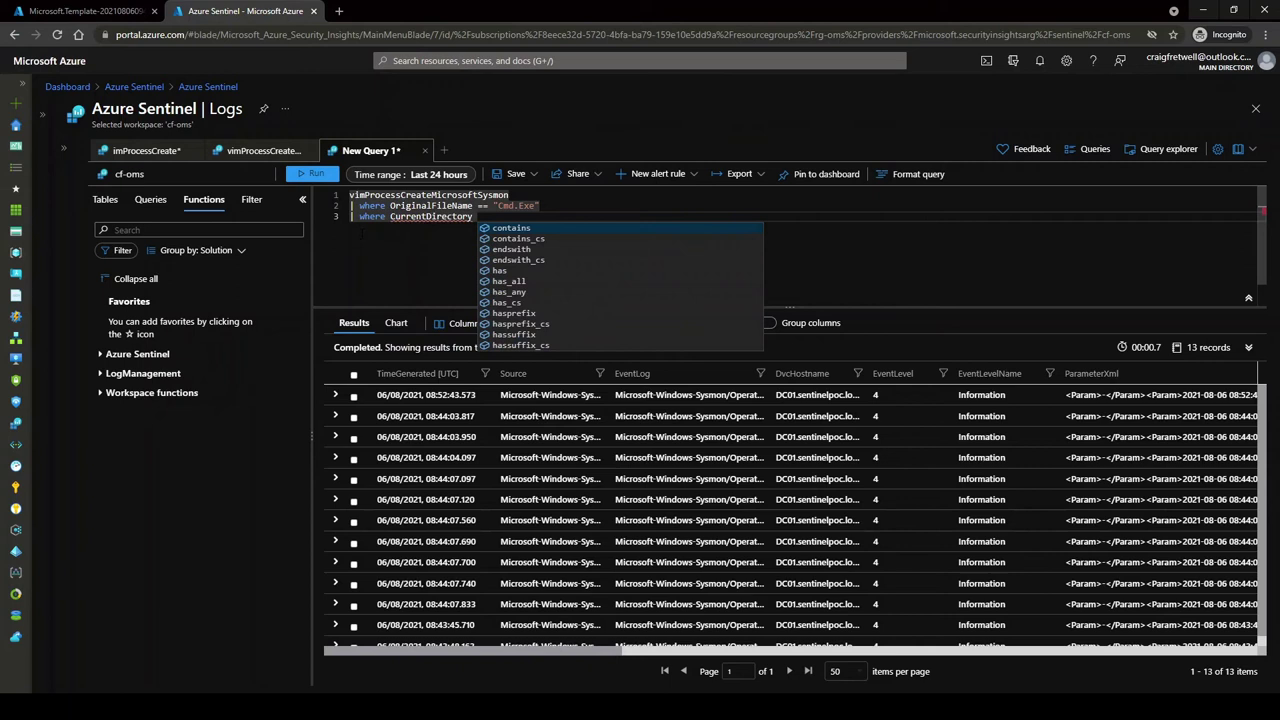
{"action": "type", "text": "!cont"}
{"action": "key", "text": "Tab"}
{"action": "type", "text": "\""}
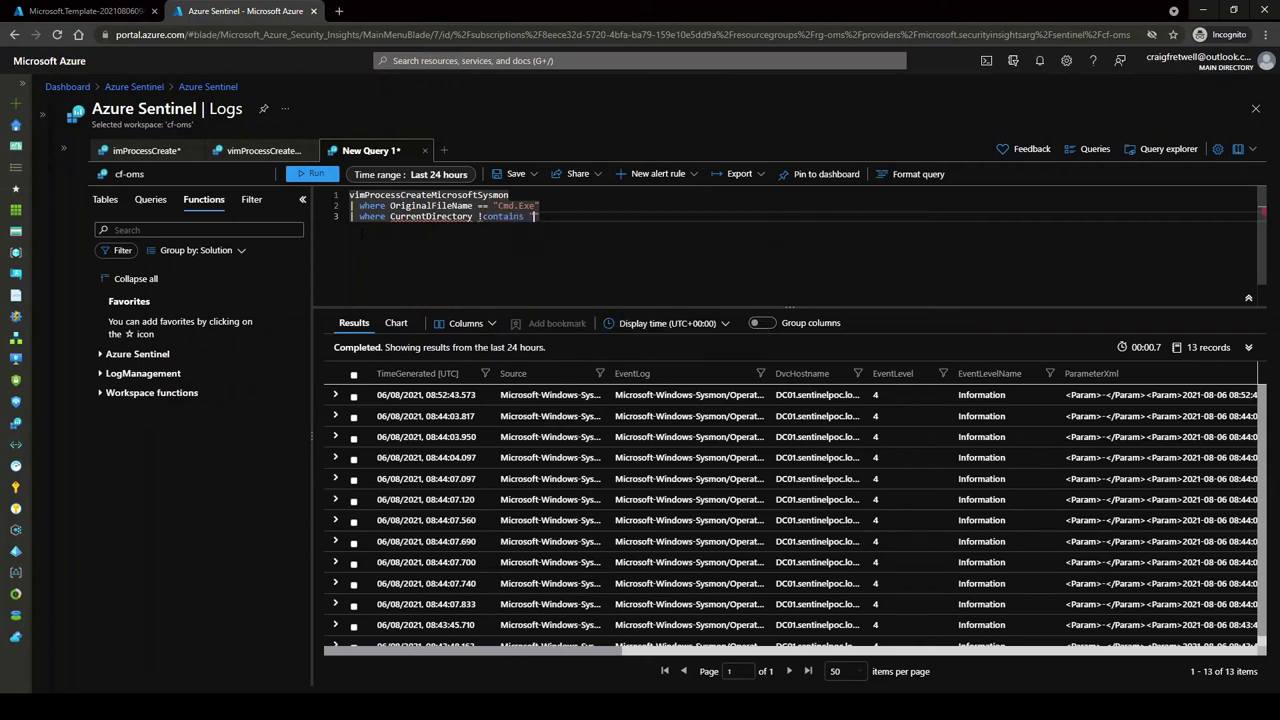
{"action": "type", "text": "c:\\\\Windows\\\\syste"}
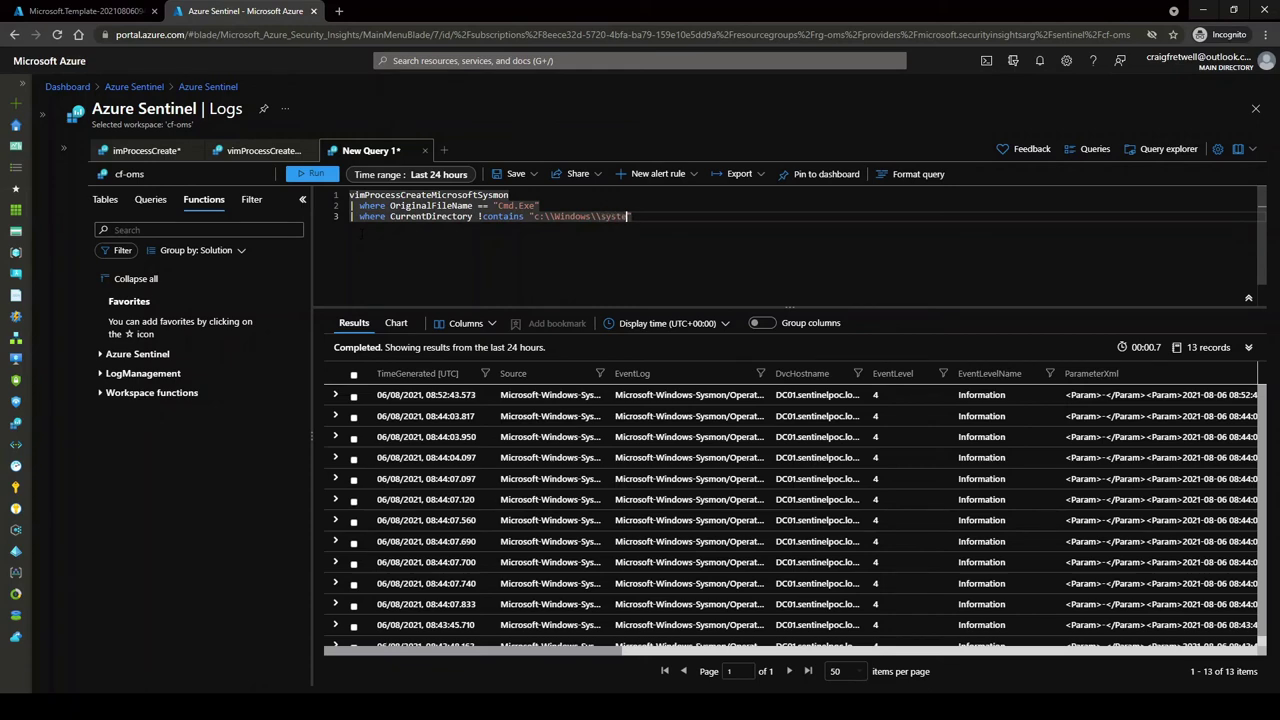
{"action": "type", "text": "m32\\\\"}
{"action": "type", "text": "\\"}
{"action": "key", "text": "ctrl+a"}
{"action": "key", "text": "shift+Return"}
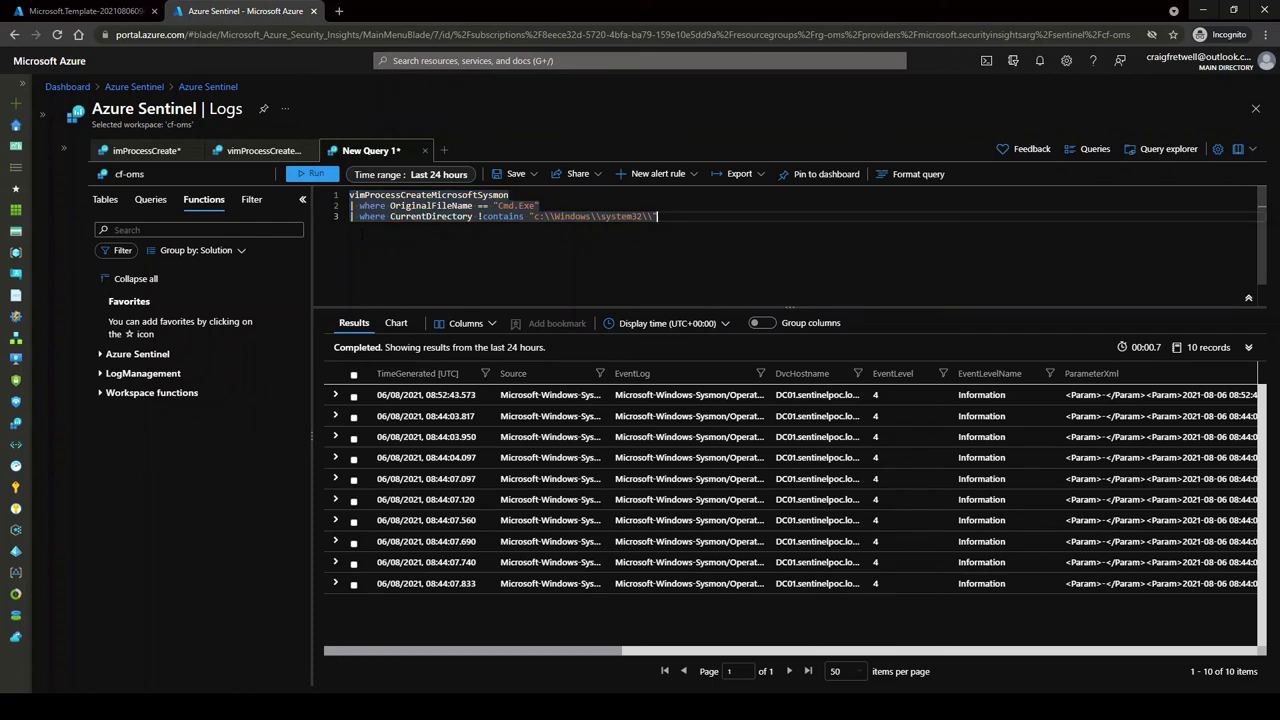
Add the filter | where CommandLine contains "cdm" and run it, leaving 1 record.
{"action": "key", "text": "Return"}
{"action": "type", "text": "| where "}
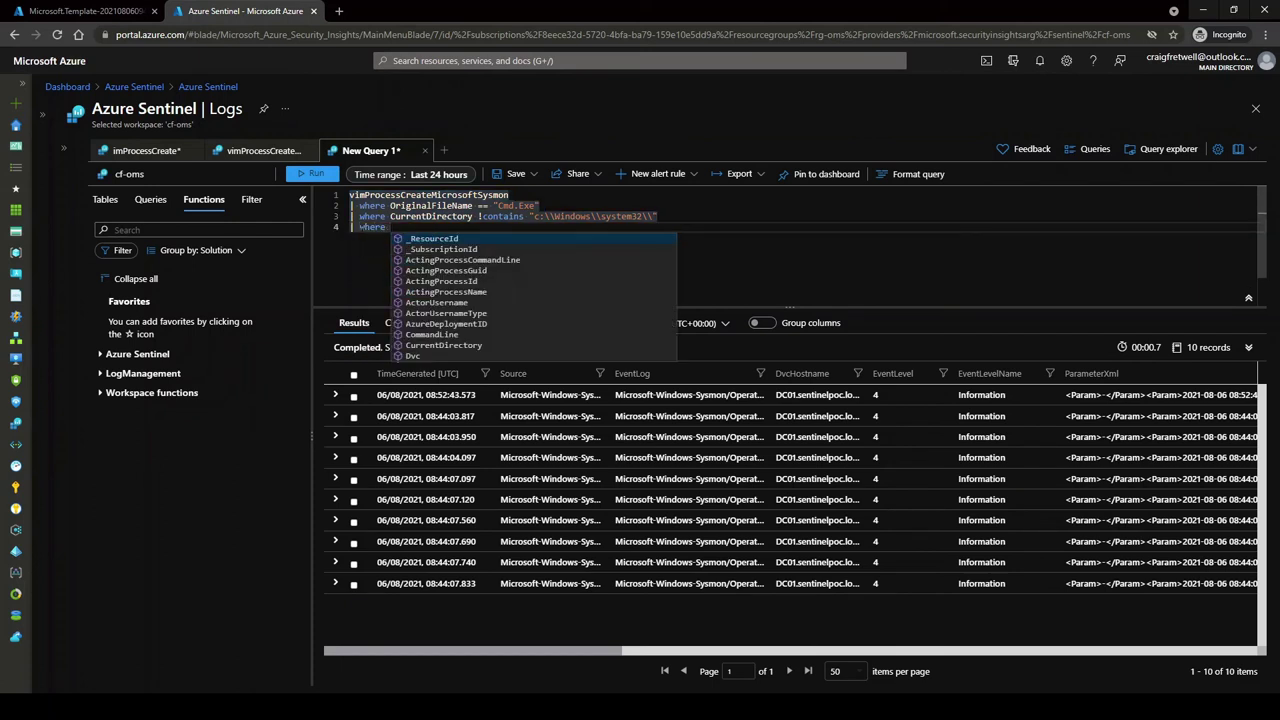
{"action": "type", "text": "CommandLine contains \""}
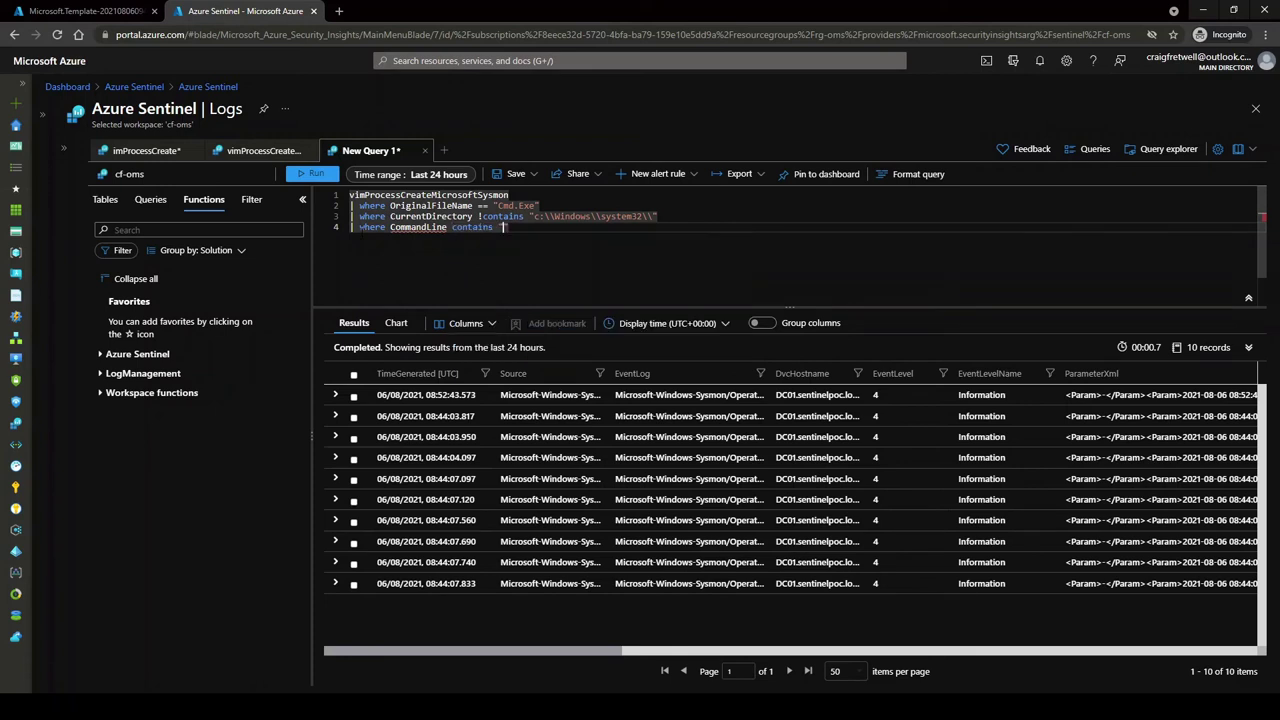
{"action": "type", "text": "cdm"}
{"action": "key", "text": "shift+Return"}
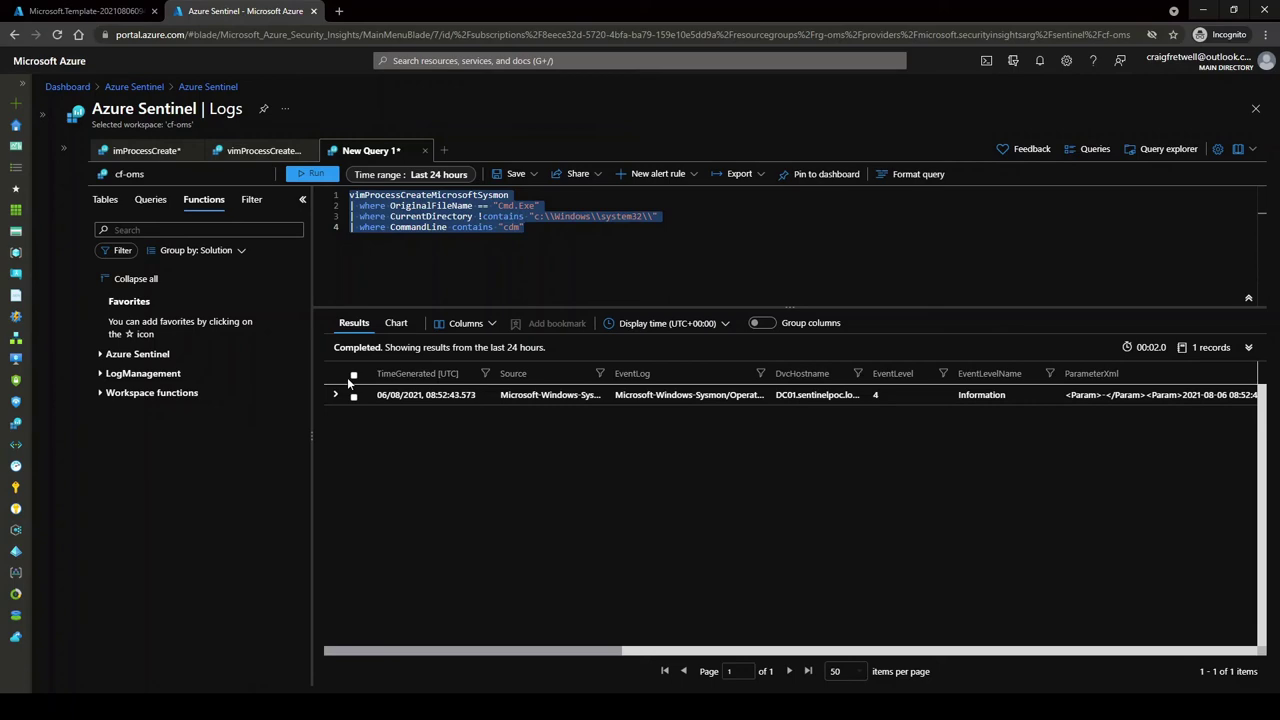
Expand the single result showing cdm.exe run from the Desktop as Cmd.Exe.
{"action": "left_click", "coordinate": [336, 395]}
{"action": "scroll", "coordinate": [795, 510], "scroll_direction": "down", "scroll_amount": 3}
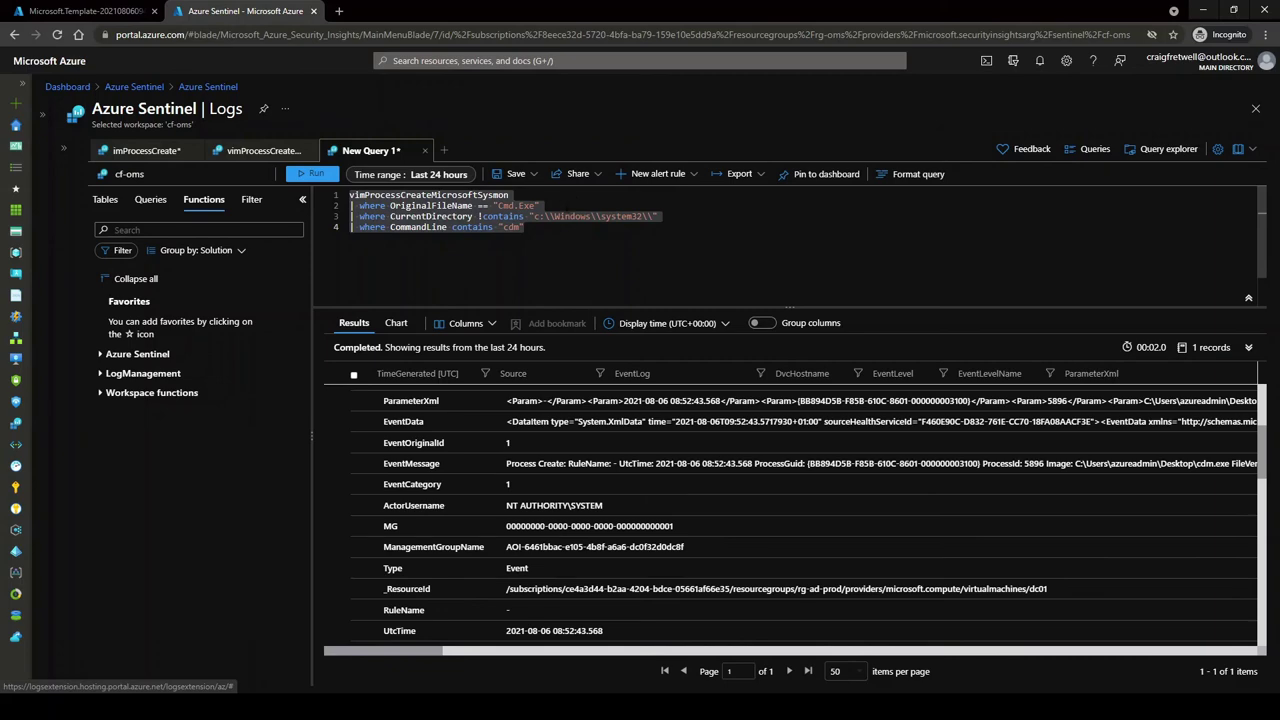
{"action": "scroll", "coordinate": [651, 473], "scroll_direction": "down", "scroll_amount": 2}
{"action": "scroll", "coordinate": [653, 472], "scroll_direction": "down", "scroll_amount": 2}
{"action": "left_click_drag", "start_coordinate": [660, 463], "coordinate": [541, 462]}
{"action": "left_click", "coordinate": [630, 470]}
Finish reviewing the record's fields and open an empty New Query 2 tab.
{"action": "scroll", "coordinate": [668, 427], "scroll_direction": "down", "scroll_amount": 1}
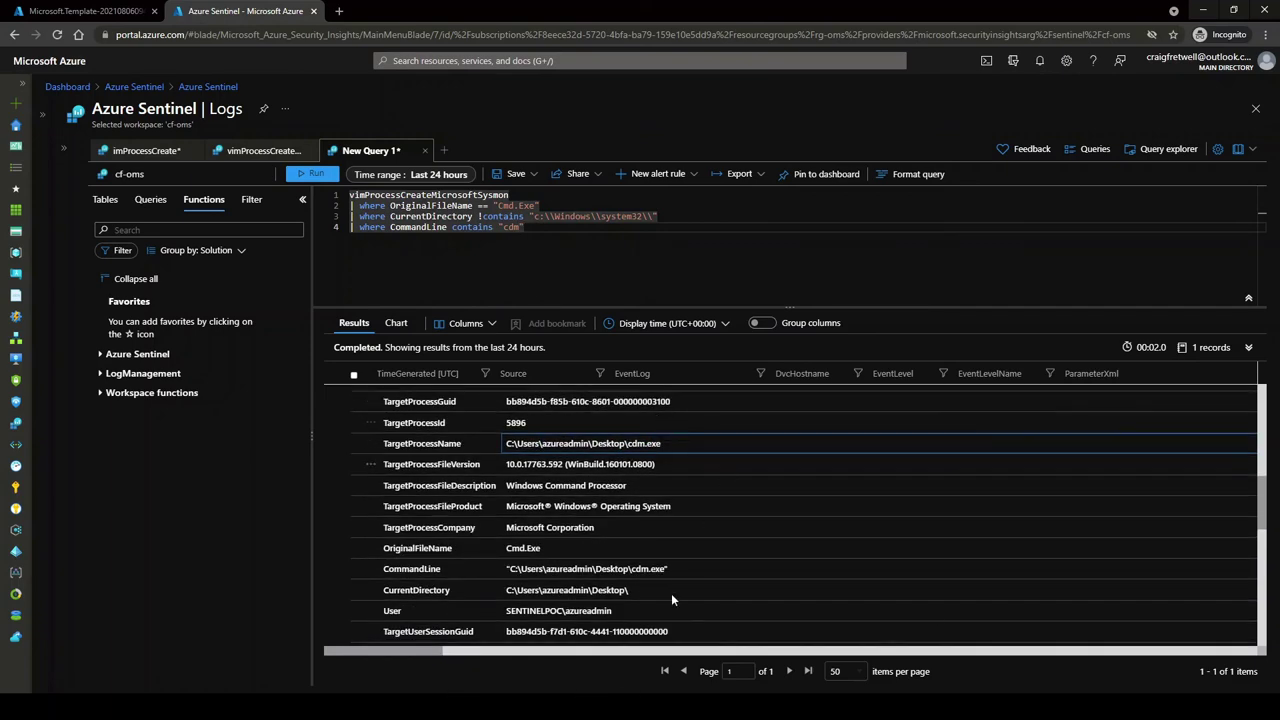
{"action": "scroll", "coordinate": [668, 540], "scroll_direction": "down", "scroll_amount": 3}
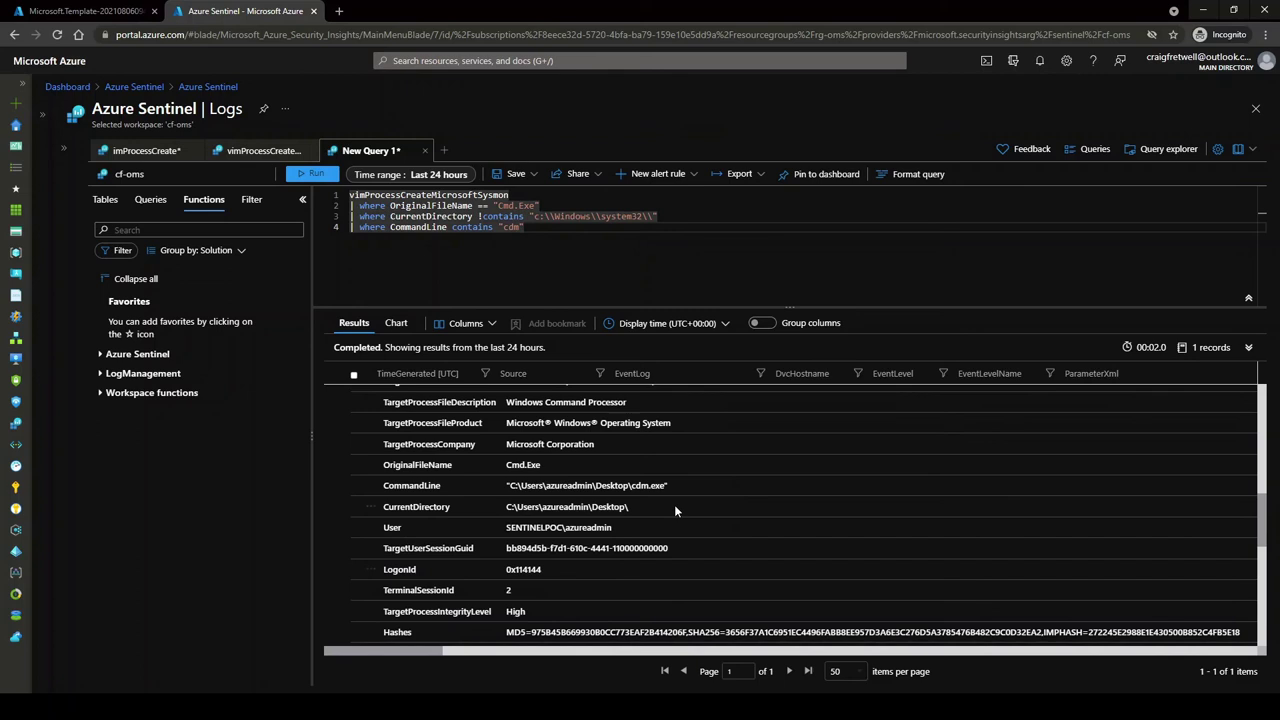
{"action": "left_click", "coordinate": [524, 227]}
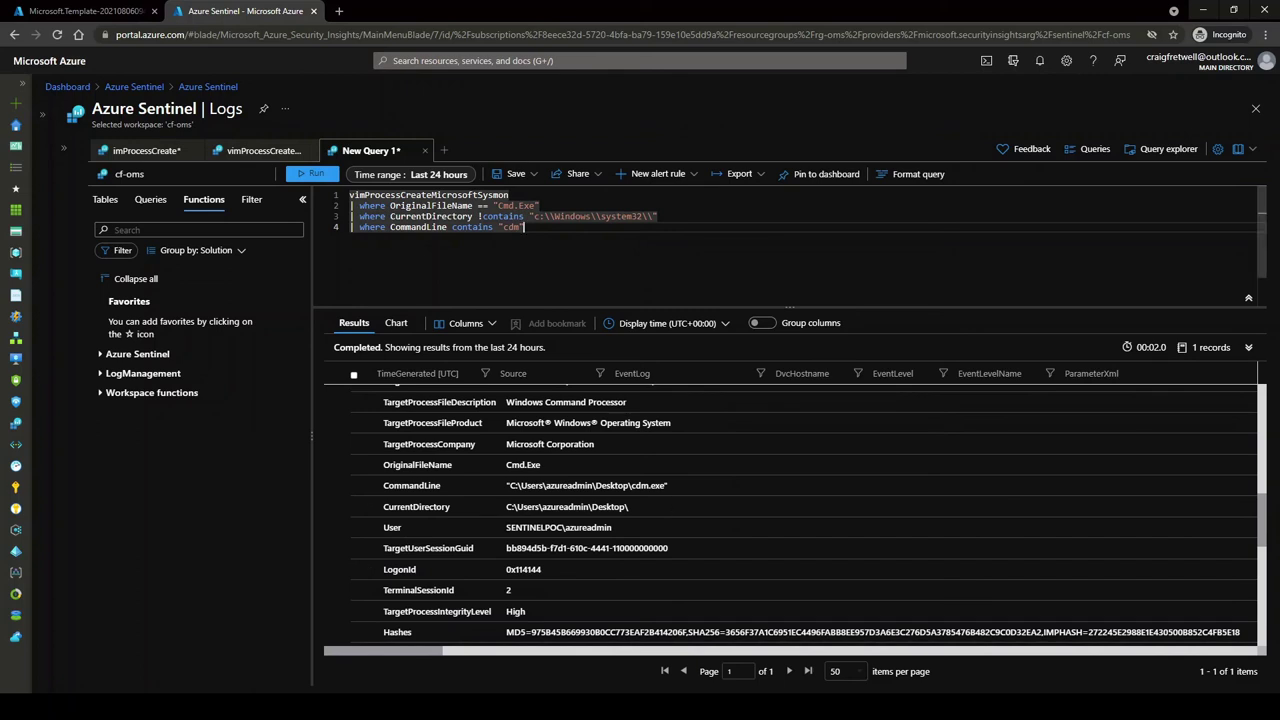
{"action": "left_click", "coordinate": [446, 149]}
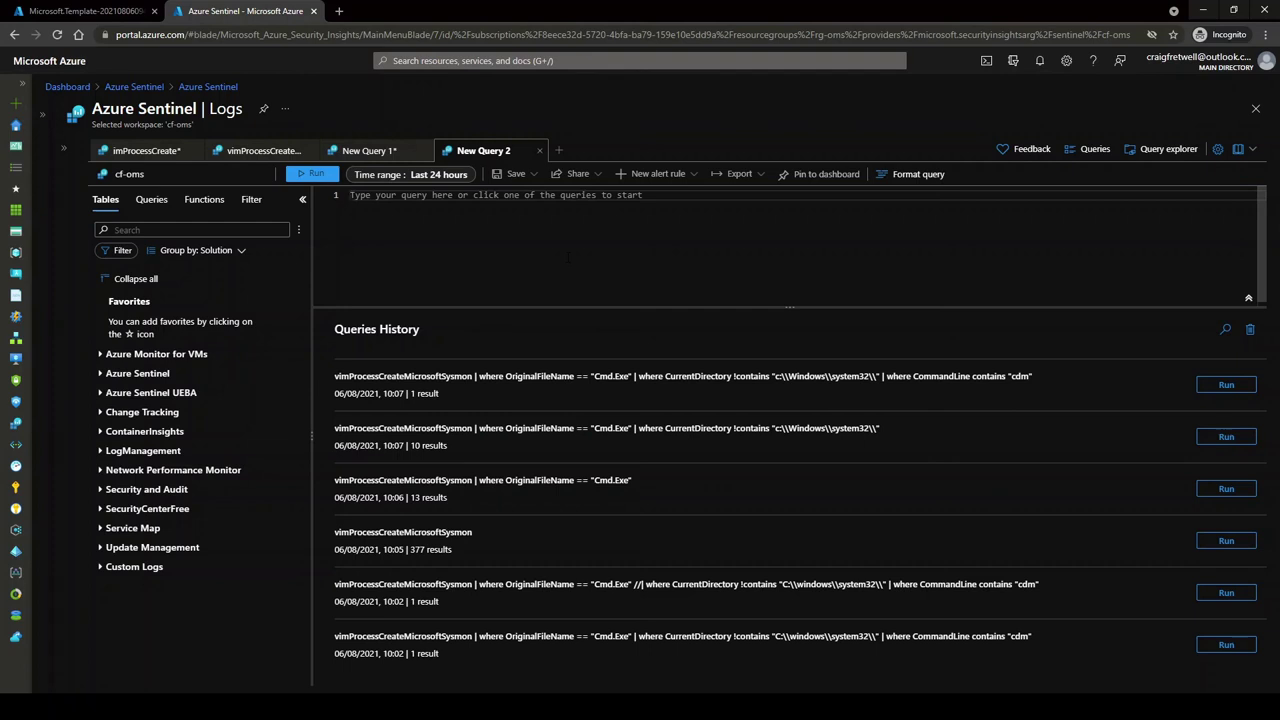
Run the pasted raw Sysmon Event-table query, inspect its first of 4 records, and return to New Query 1.
{"action": "type", "text": "Event | where Source == \"Microsoft-Windows-Sysmon\" | extend RenderedDescription = tostring(split(RenderedDescription, \":\")[0]) | extend EventData = parse_xml(EventData).DataItem.EventData.Data | mv-expand bagexpansion=array EventData | evaluate bag_unpack(EventData) | extend Key=tostring(['@Name']), Value=['#text'] | evaluate pivot(Key, any(Value), TimeGenerated, Source, EventLog, Computer,  EventID, RenderedDescription, MG, ManagementGroupName, Type, _ResourceId) | where OriginalFileName contains \"cmd.exe\" | where Image !endswith \"\\\\cmd.exe\""}
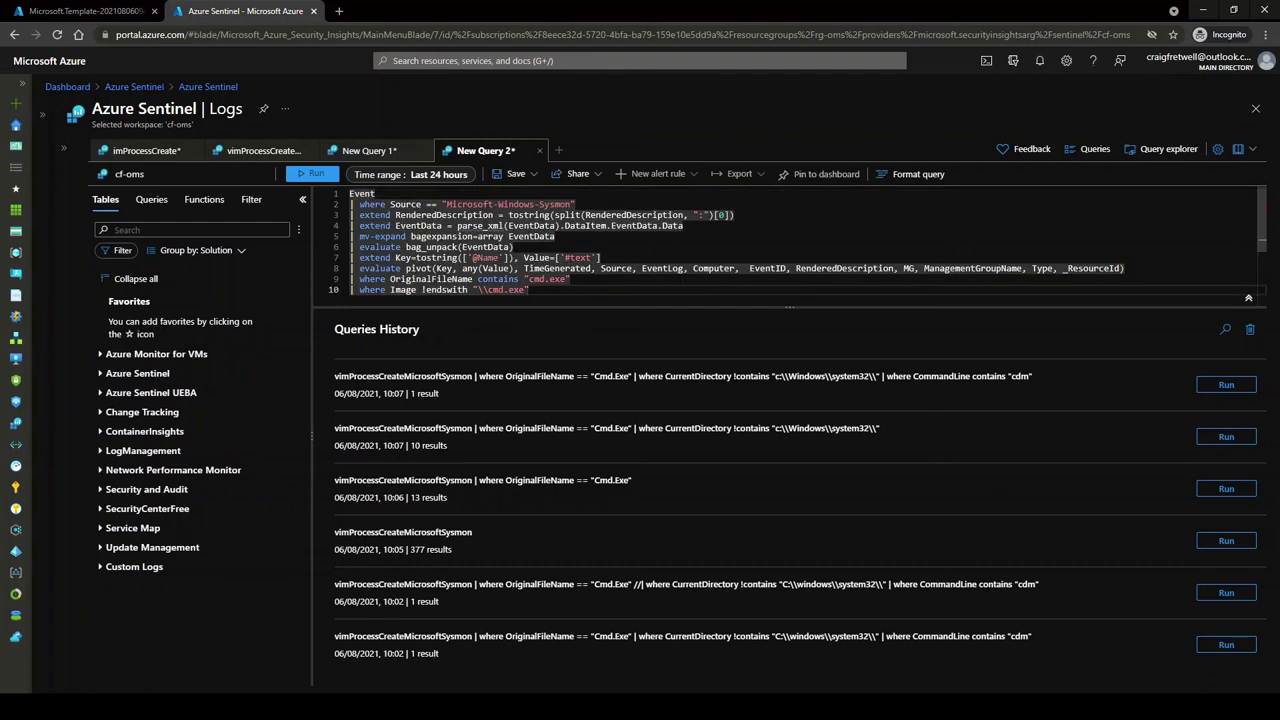
{"action": "left_click", "coordinate": [318, 176]}
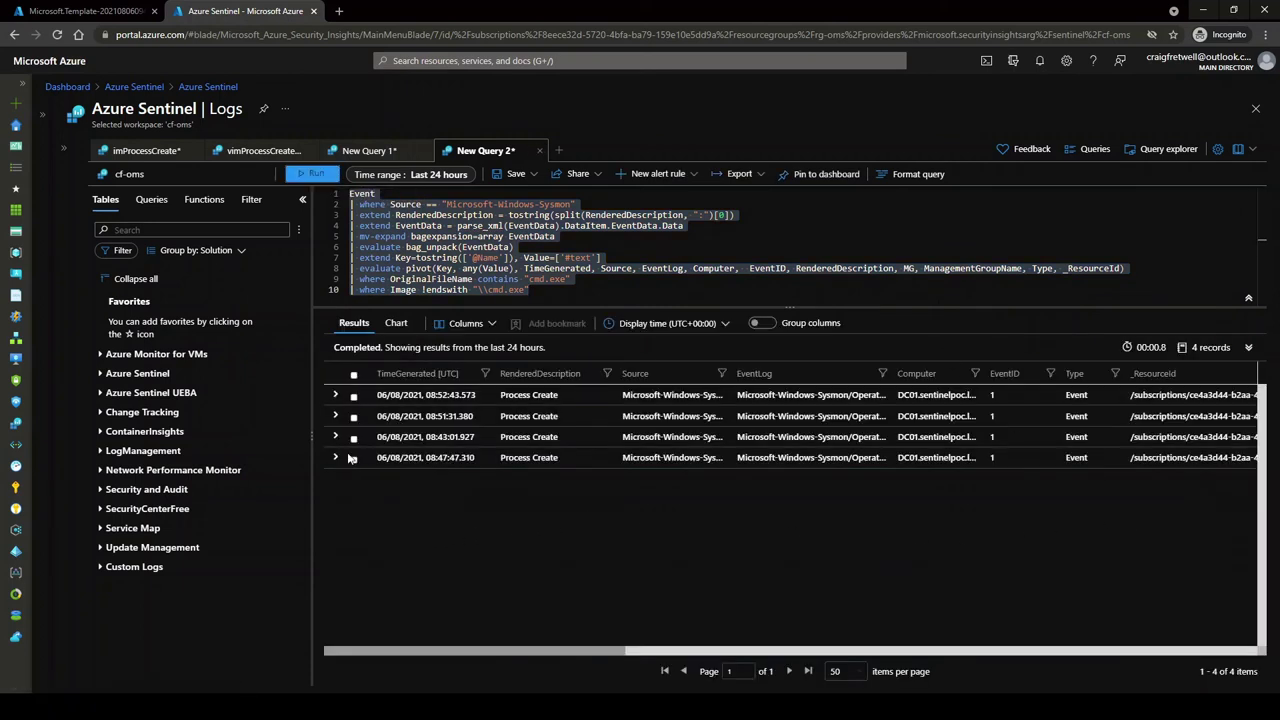
{"action": "left_click", "coordinate": [336, 396]}
{"action": "scroll", "coordinate": [845, 512], "scroll_direction": "down", "scroll_amount": 5}
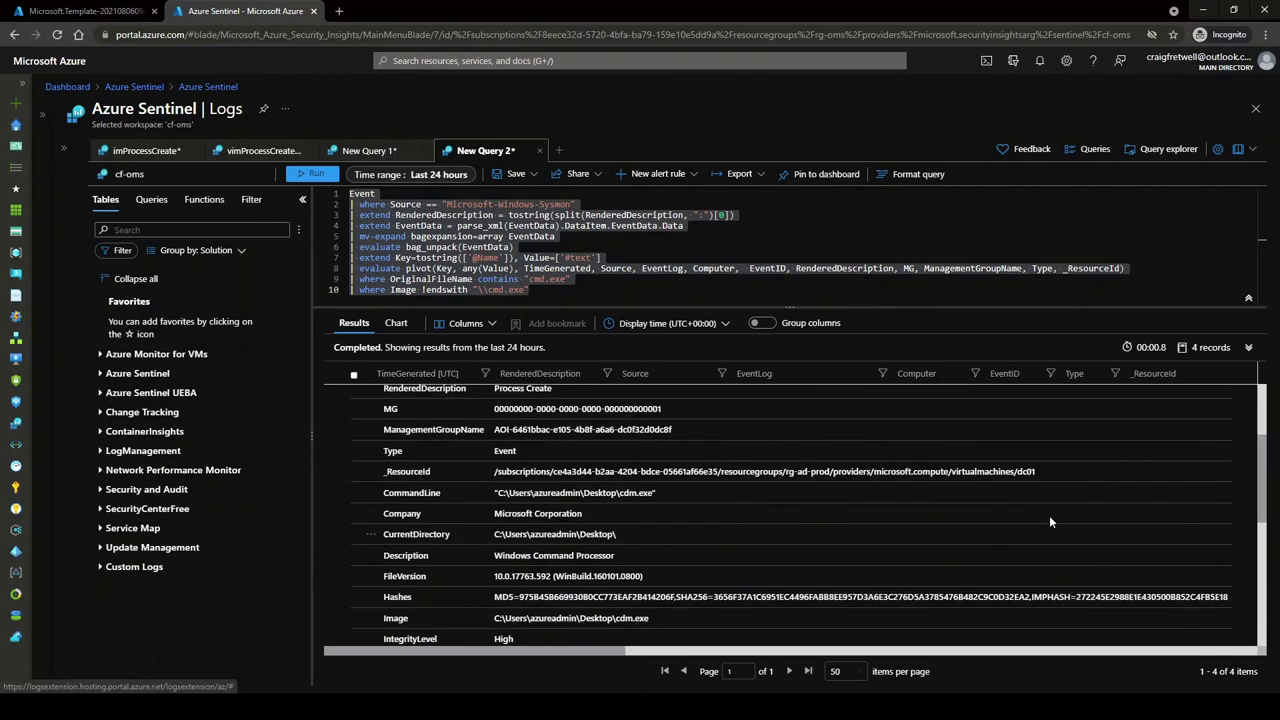
{"action": "scroll", "coordinate": [854, 560], "scroll_direction": "down", "scroll_amount": 3}
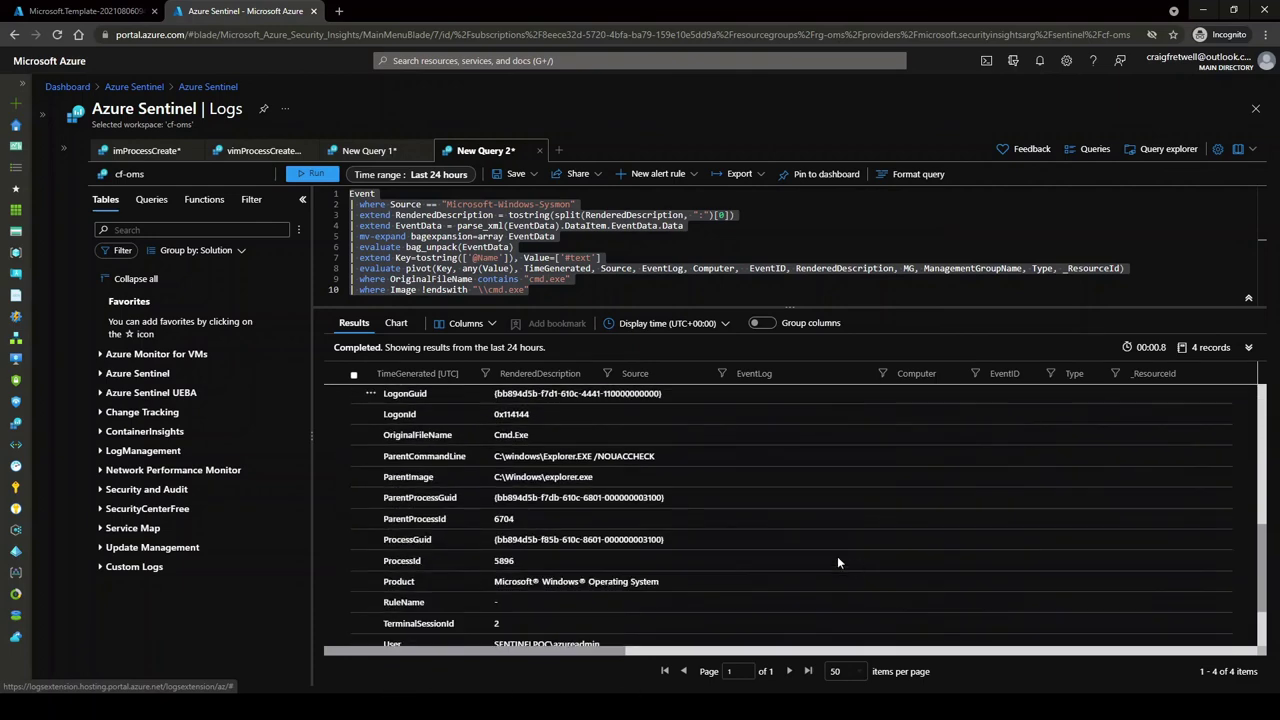
{"action": "scroll", "coordinate": [771, 546], "scroll_direction": "up", "scroll_amount": 8}
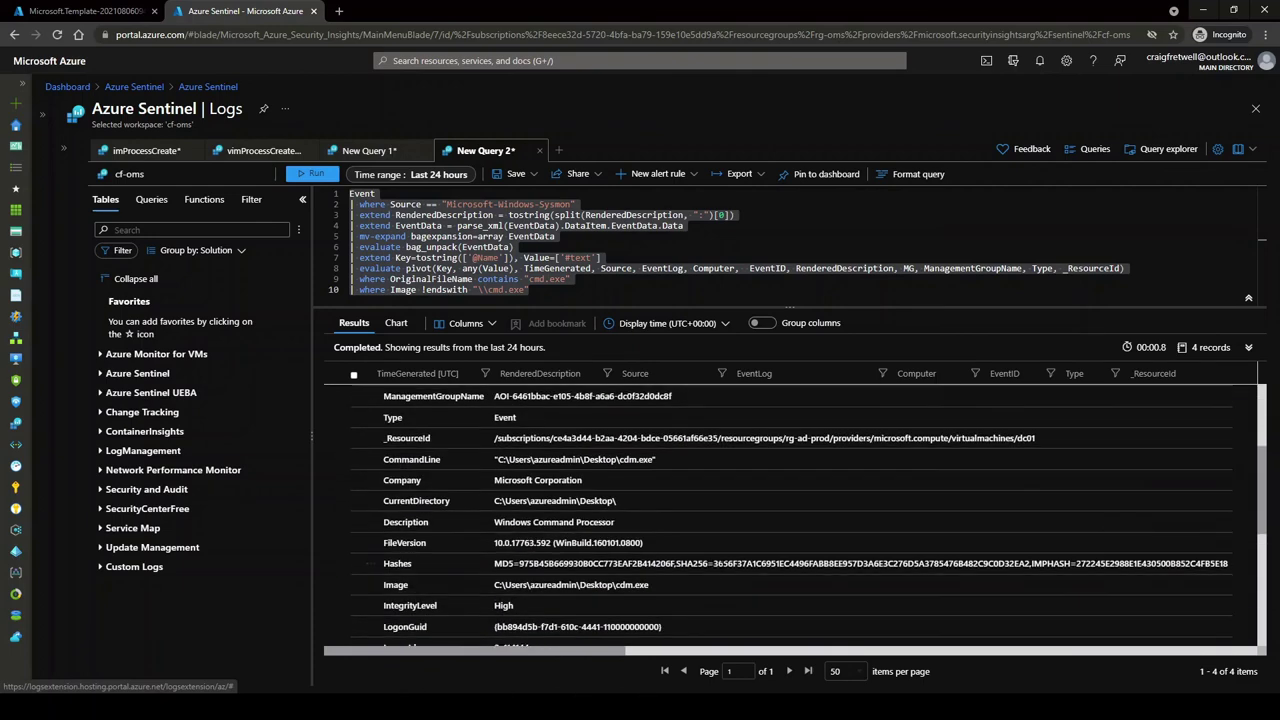
{"action": "left_click", "coordinate": [338, 399]}
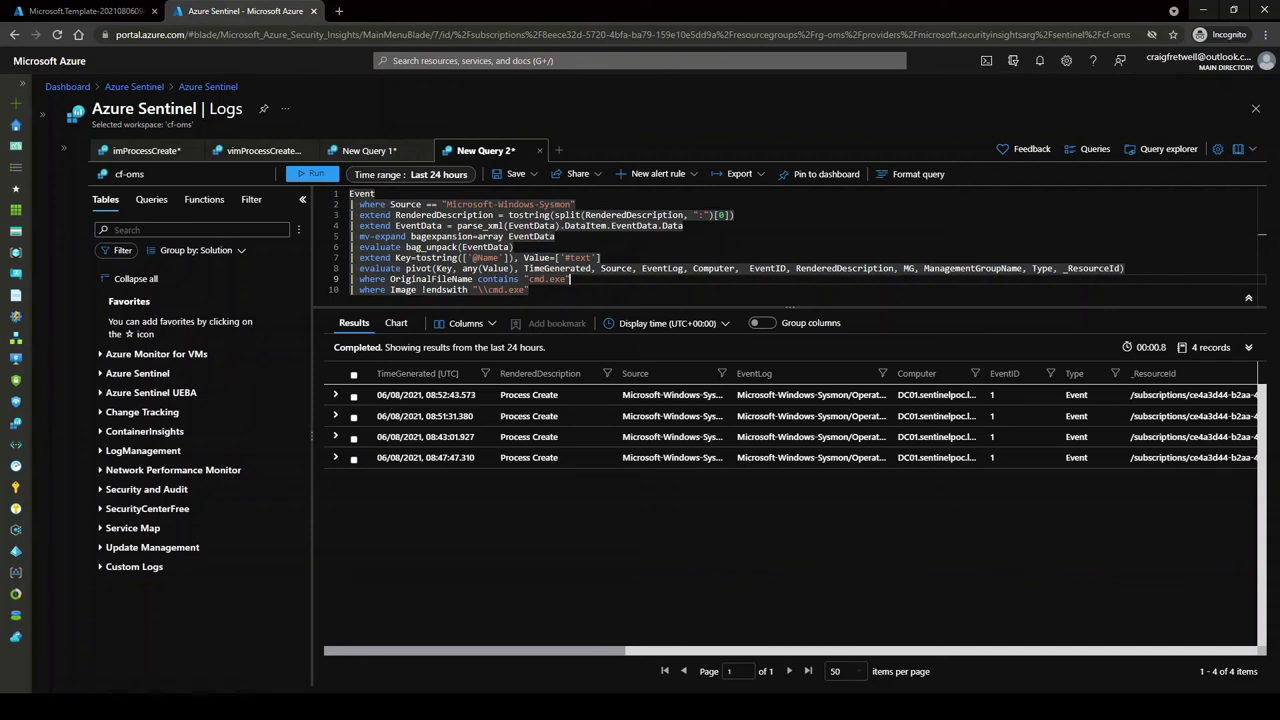
{"action": "left_click", "coordinate": [369, 151]}
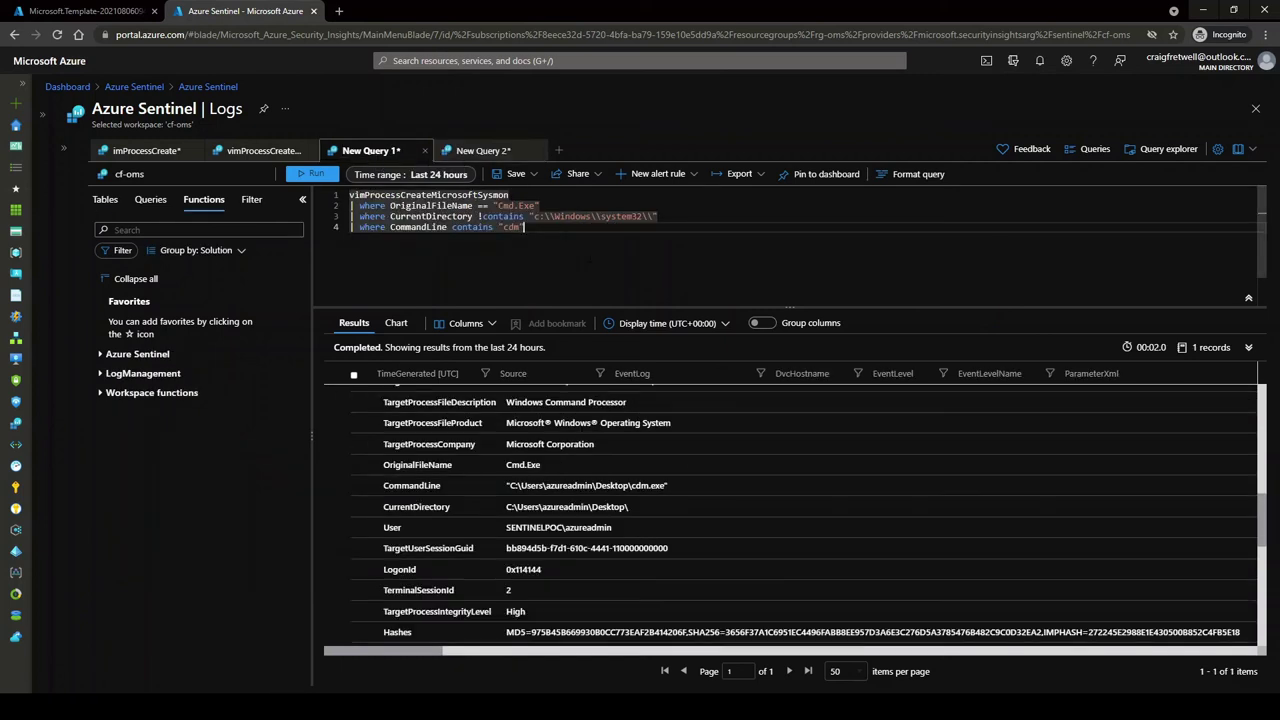
{"action": "key", "text": "ctrl+a"}
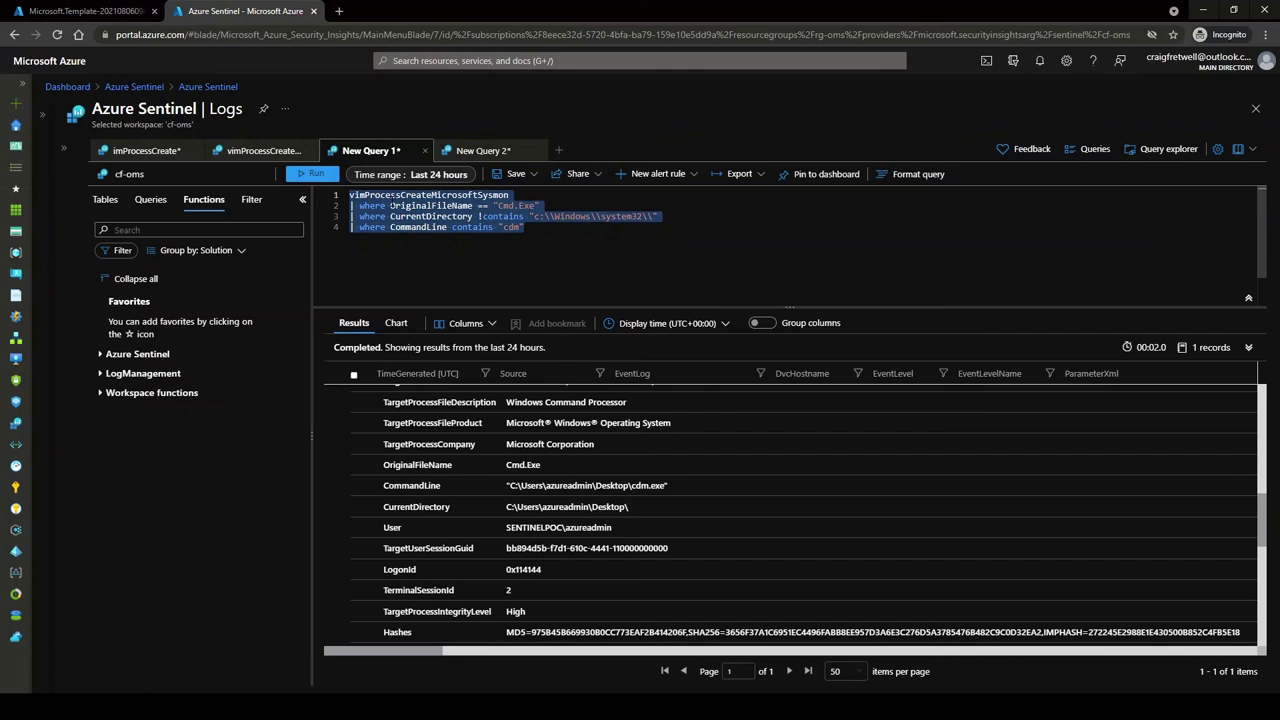